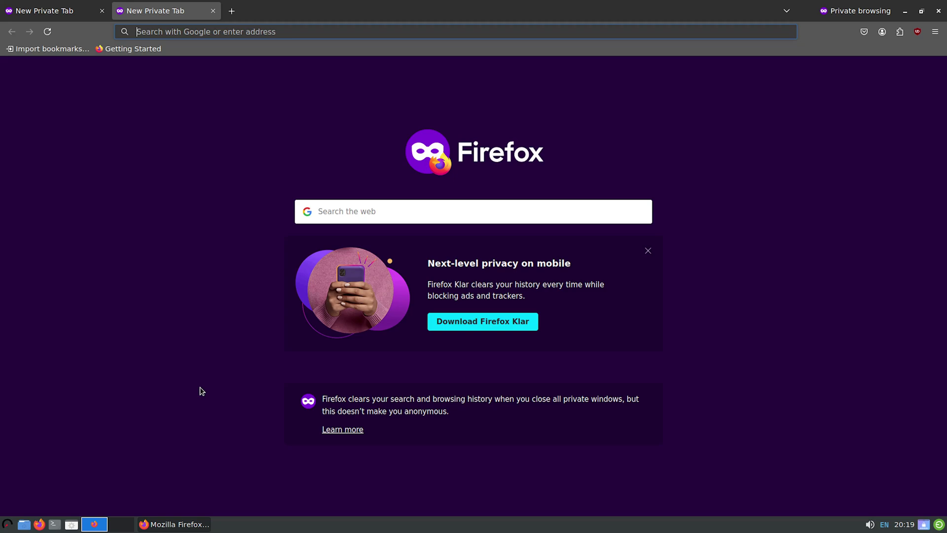
Open rows.com and dismiss the introductory tour shown over the new spreadsheet
type("rows.")
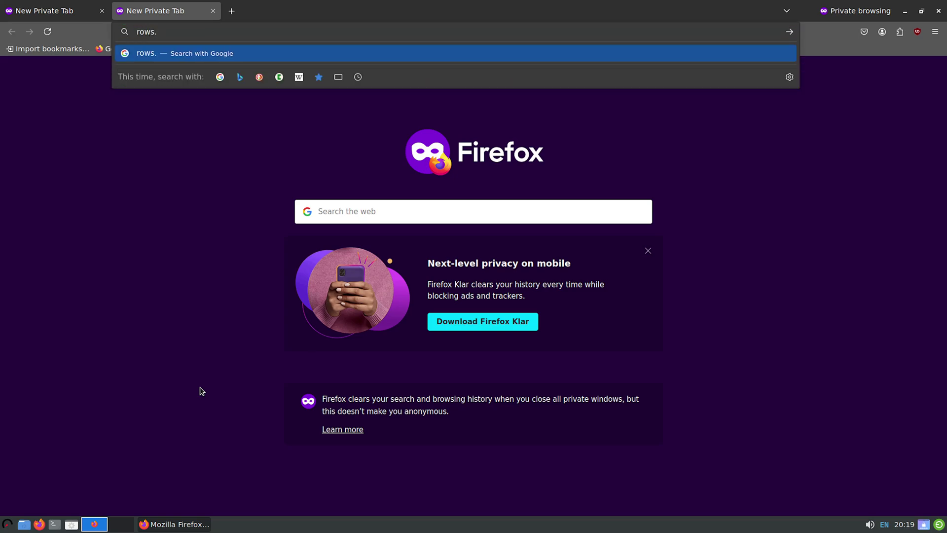
type("com")
key("Return")
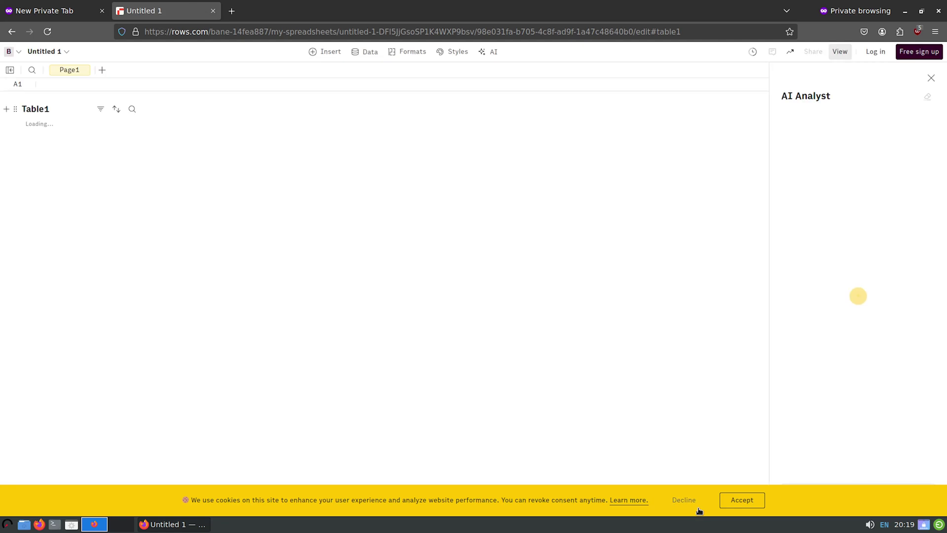
left_click(737, 501)
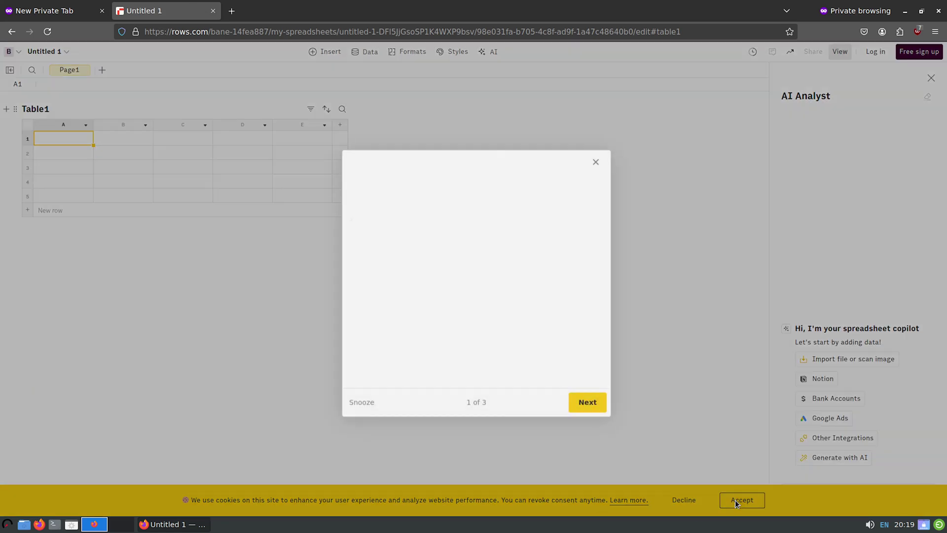
left_click(596, 161)
Enter the header "size" in cell C2 of Table1
left_click(204, 184)
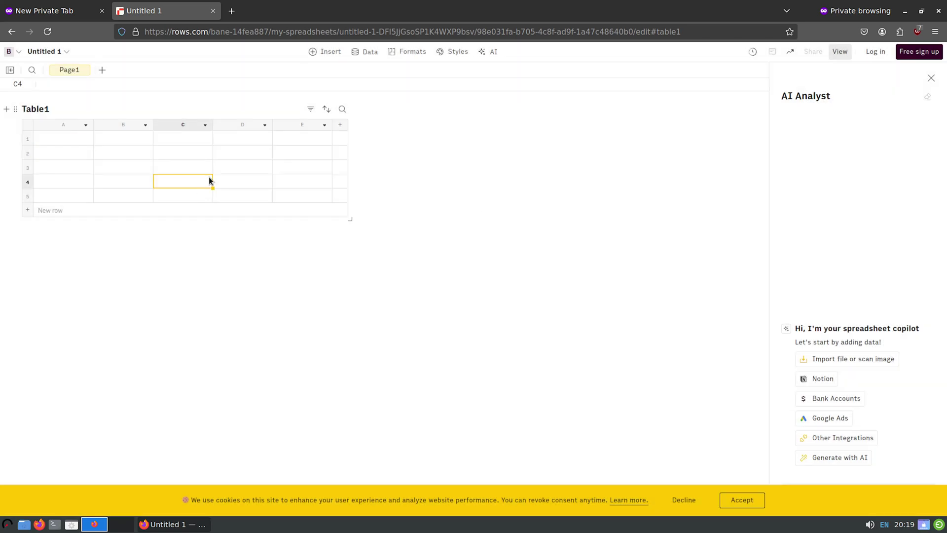
key("Left")
key("Up")
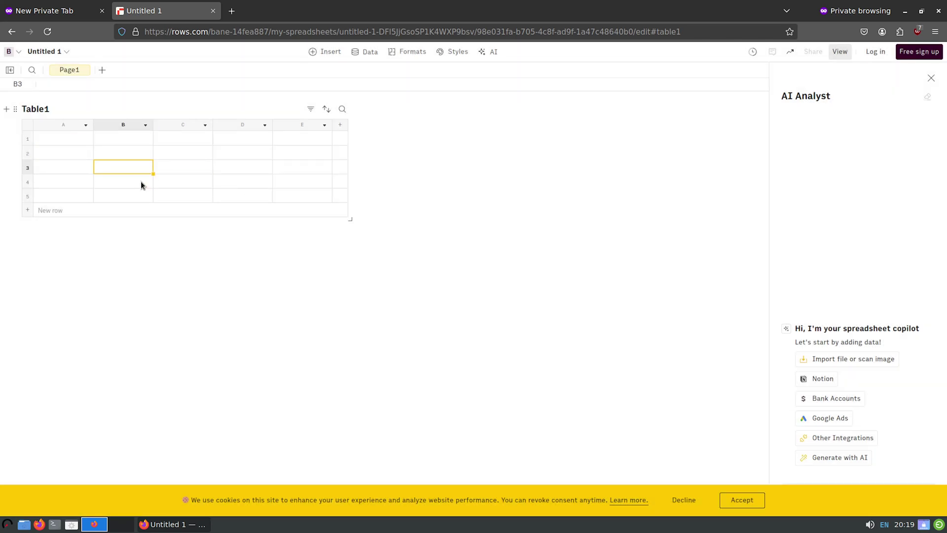
key("Right")
key("Up")
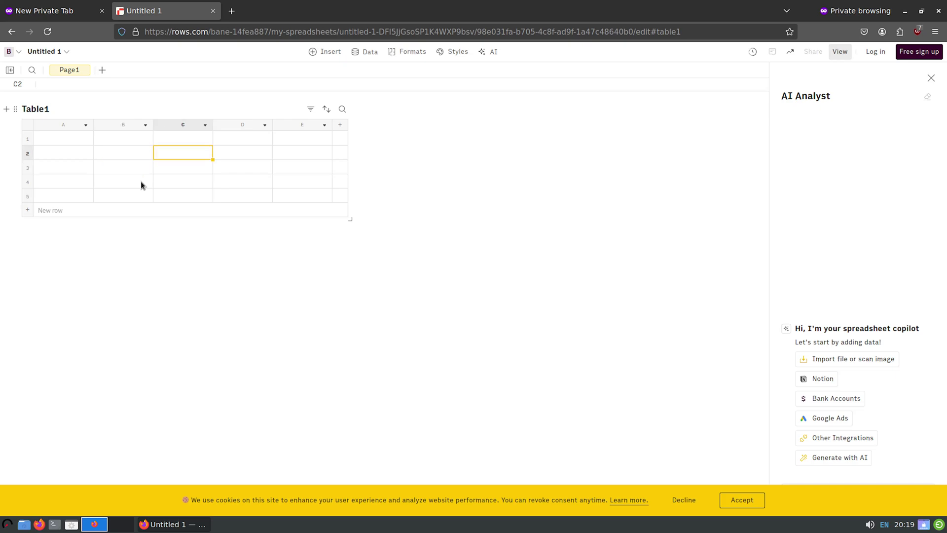
type("size")
key("Return")
Enter 1 in B3, 11 in B4 and 1 in several cells further down column B
key("Left")
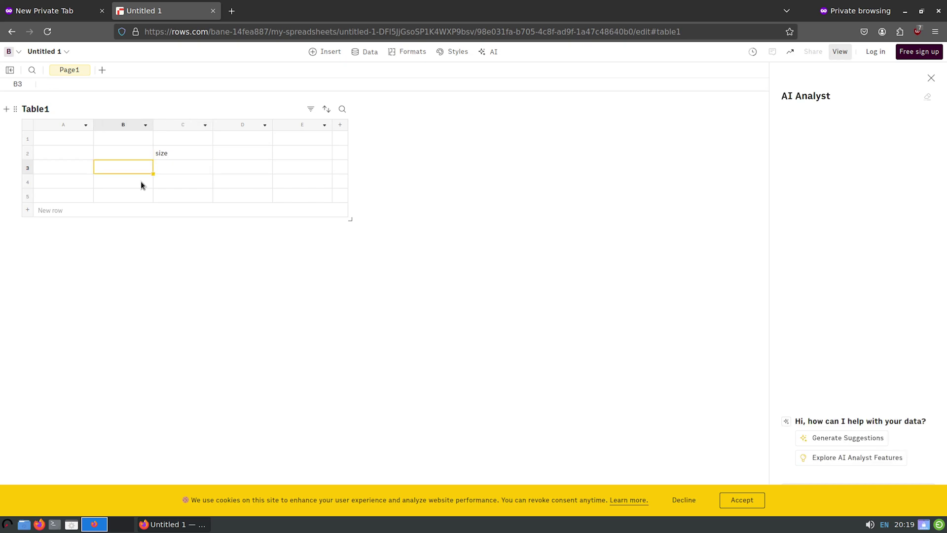
type("1")
key("Right")
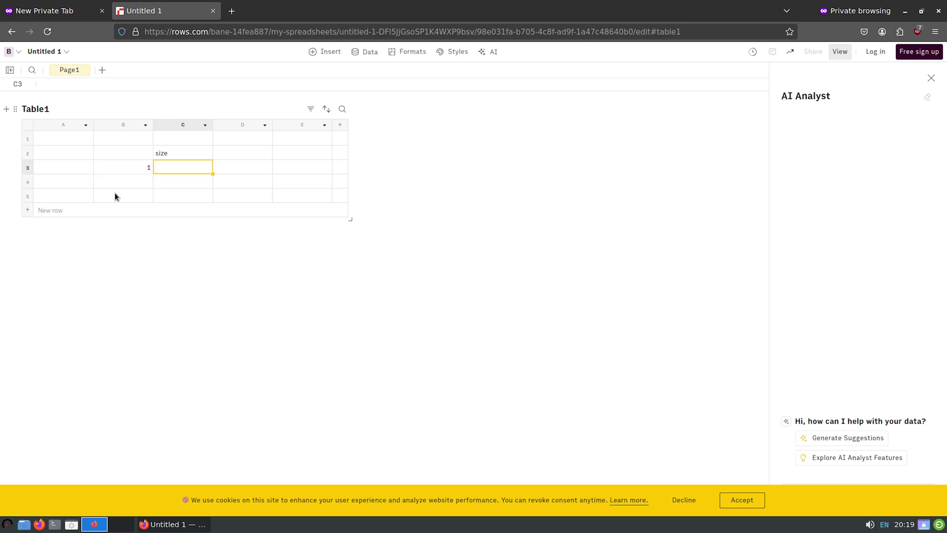
key("Left")
key("Return")
type("11")
key("Return")
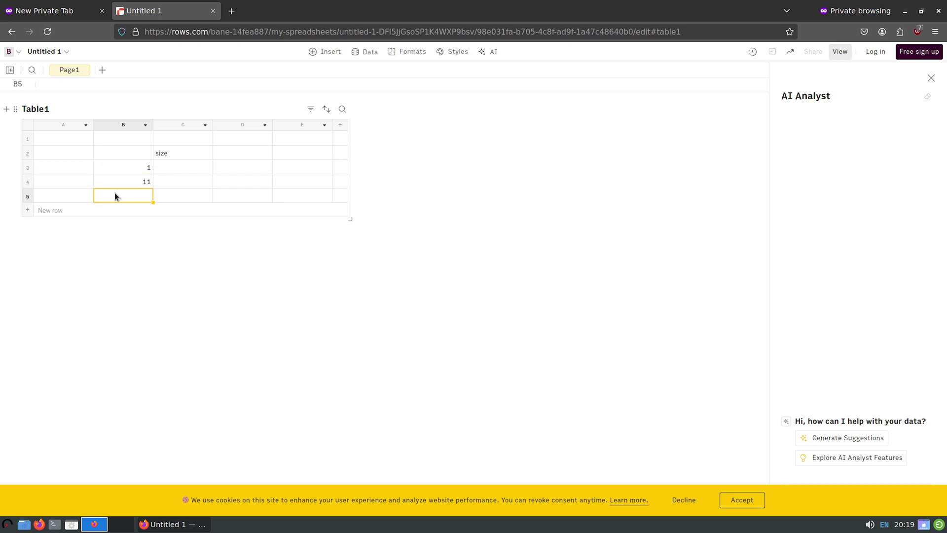
key("Return")
type("1  1  1  1  1")
Fill column B with the value 1 from B3 down past row 35, replacing the entries there
key("Up")
key("Up")
key("Up")
key("Up")
key("Up")
key("Up")
key("Up")
key("Up")
key("Up")
key("Up")
key("Up")
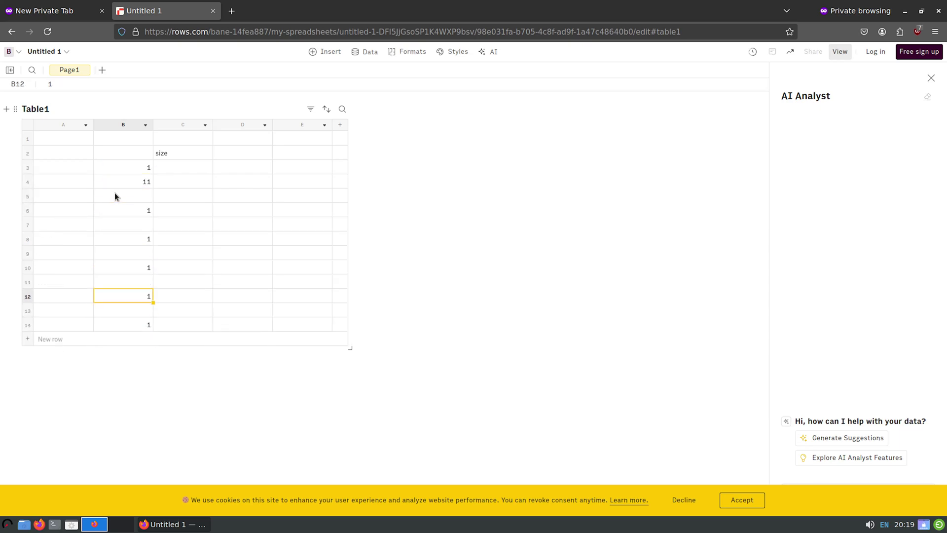
key("shift+Down")
key("shift+Down")
key("shift+Down")
key("shift+Down")
key("shift+Down")
key("shift+Down")
key("shift+Down")
key("shift+Down")
key("shift+Down")
key("shift+Down")
key("shift+Down")
key("shift+Down")
key("shift+Down")
key("shift+Down")
key("shift+Down")
key("shift+Down")
key("shift+Down")
key("shift+Down")
key("shift+Down")
key("shift+Down")
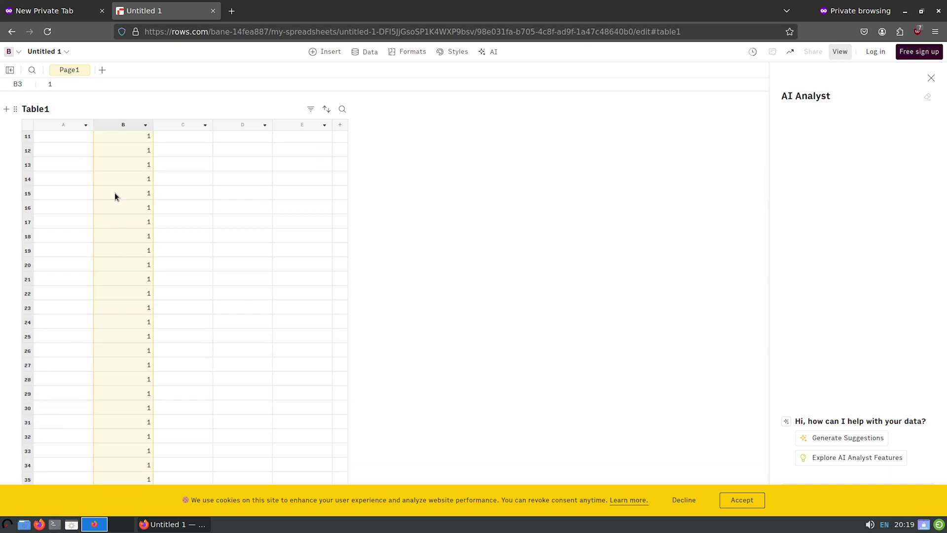
Enter "patch panel", "gateway" and "Switch" in cells C3 to C5
key("Up")
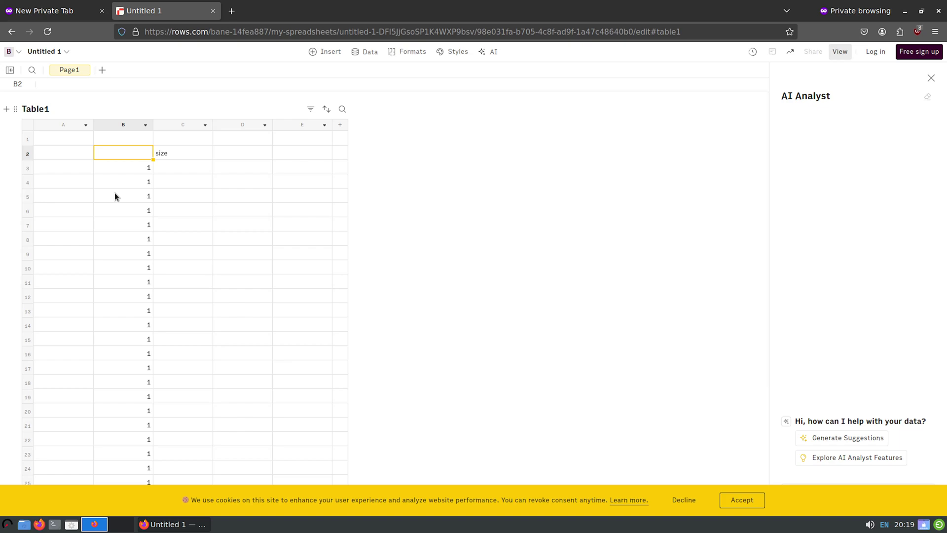
key("Right")
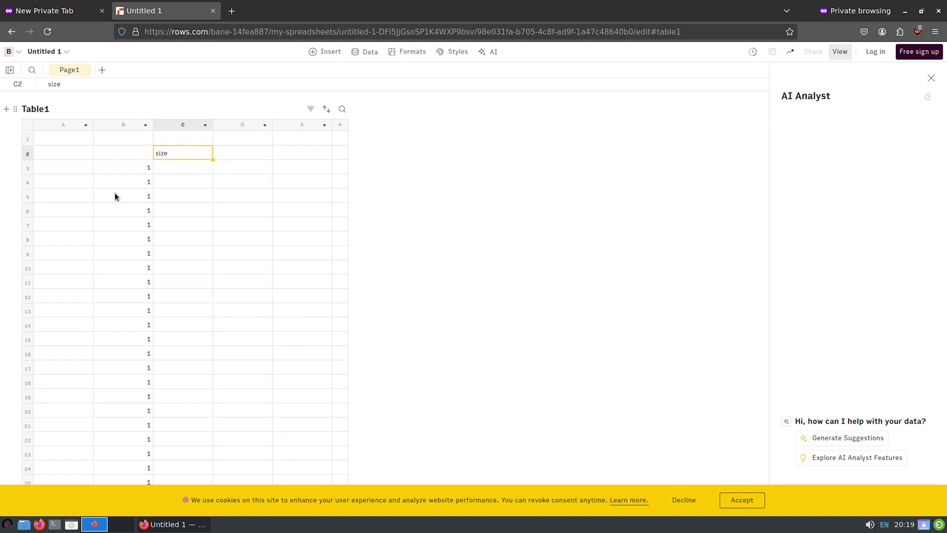
key("Down")
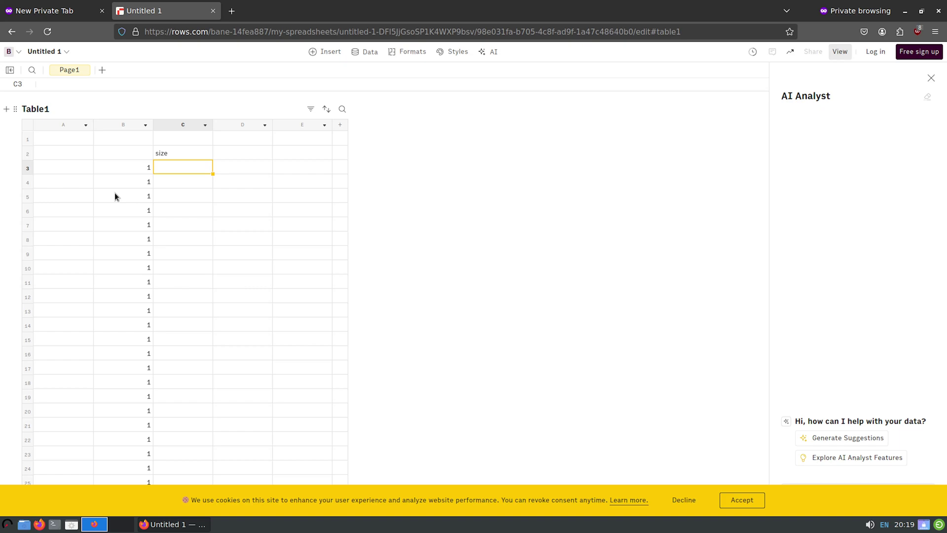
type("patch panel")
key("Return")
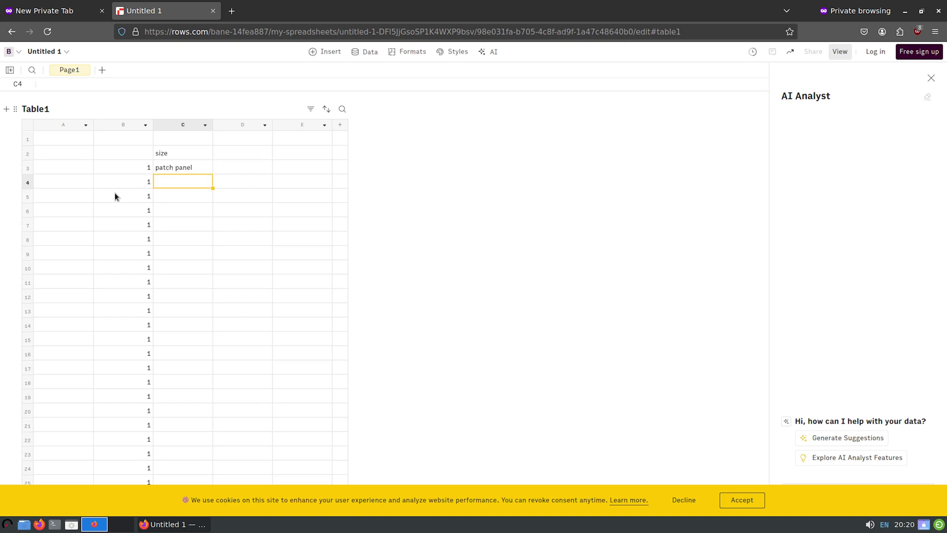
type("gatw")
key("BackSpace")
type("eway")
key("Return")
type("Switch")
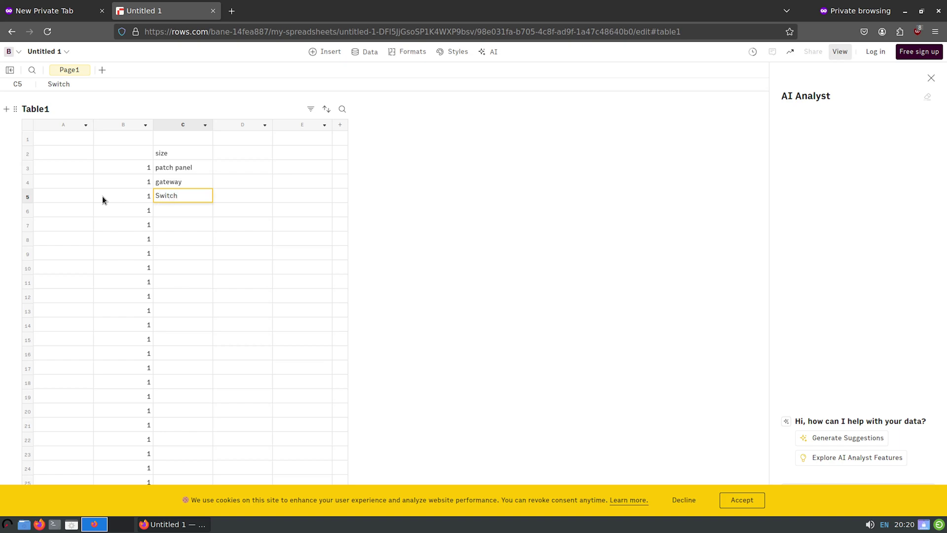
Enter "UPS" in both C6 and C7 below the Switch entry
key("Return")
type("UPS")
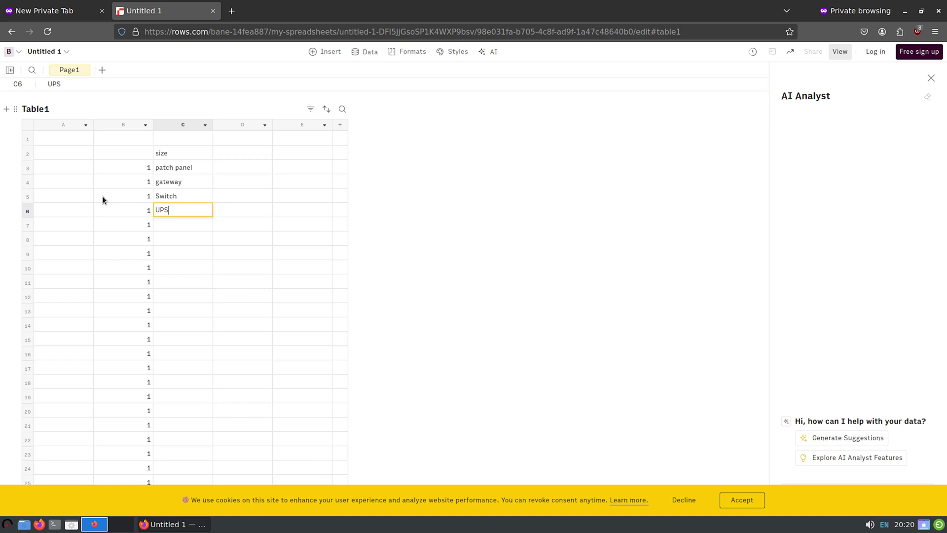
key("Return")
type("UO")
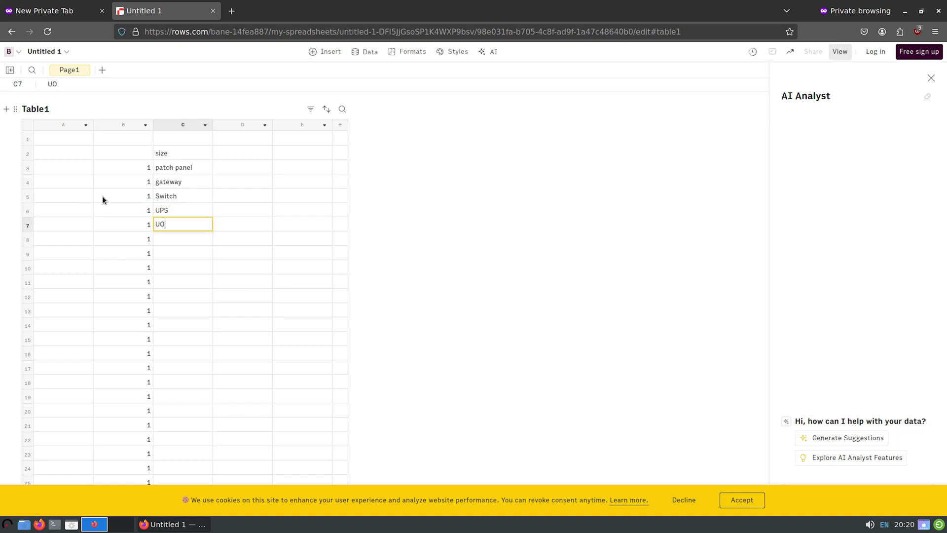
key("BackSpace")
type("PS")
key("Return")
Select the size values in B3:B7 and decline the site's cookies so the selection summary is visible
key("shift+Up")
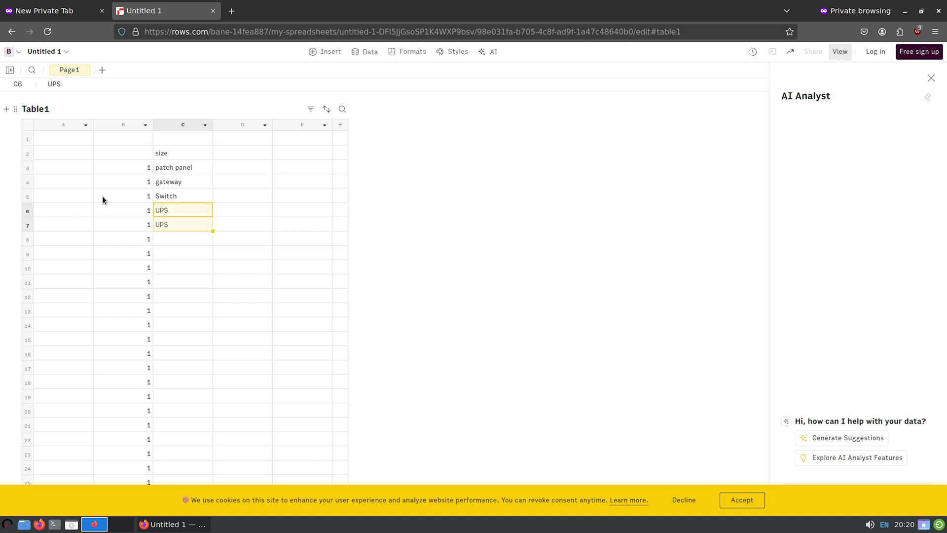
key("shift+Down")
key("Down")
key("Up")
key("Left")
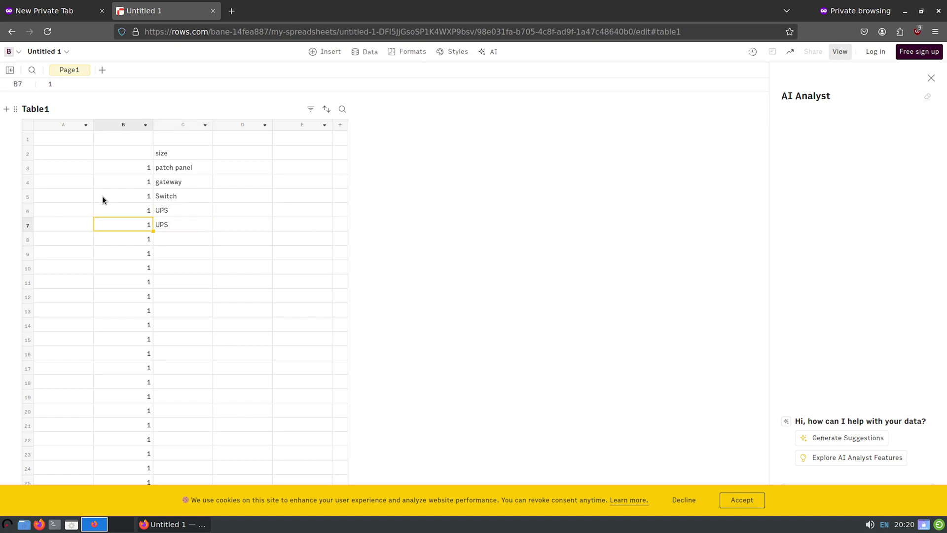
key("shift+Up")
key("shift+Up")
key("shift+Up")
key("shift+Up")
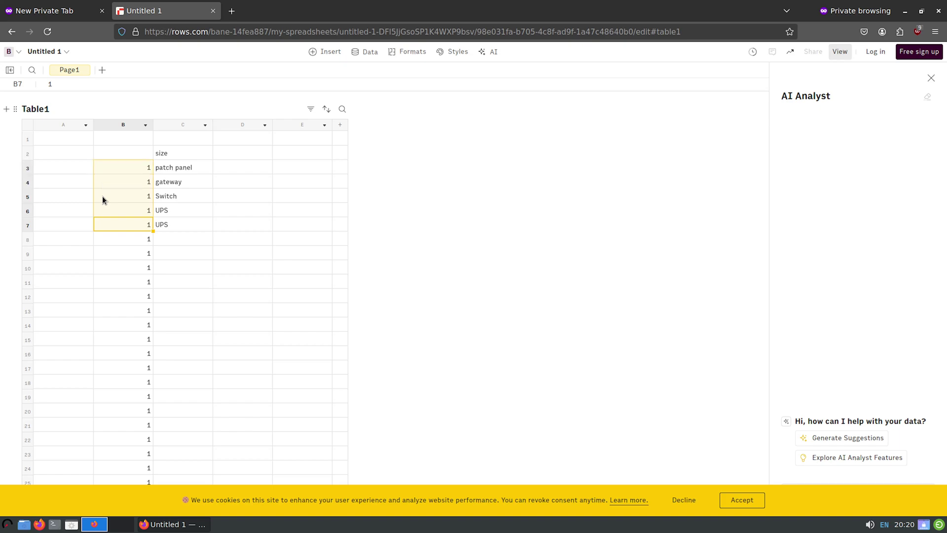
left_click(689, 500)
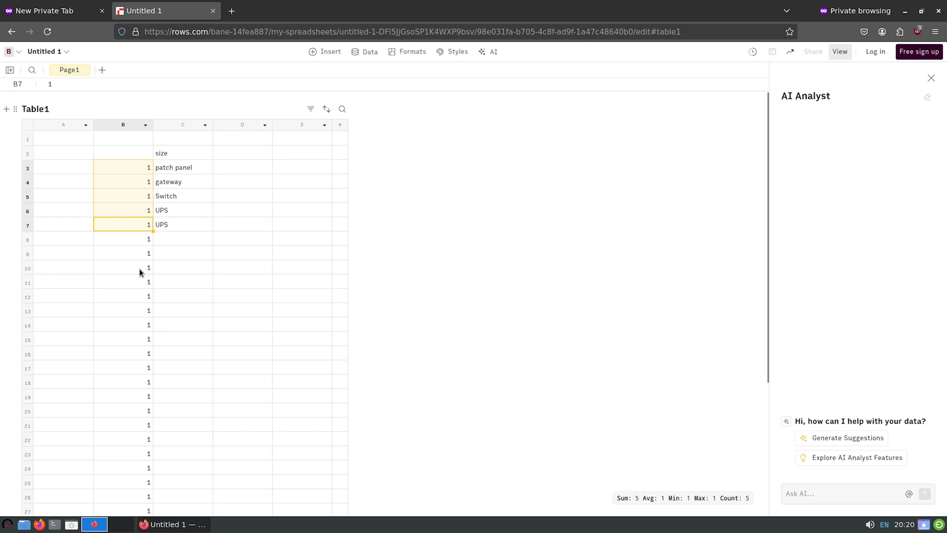
Select cell C8 and search the web for "node 304" in a new tab
key("Down")
key("Right")
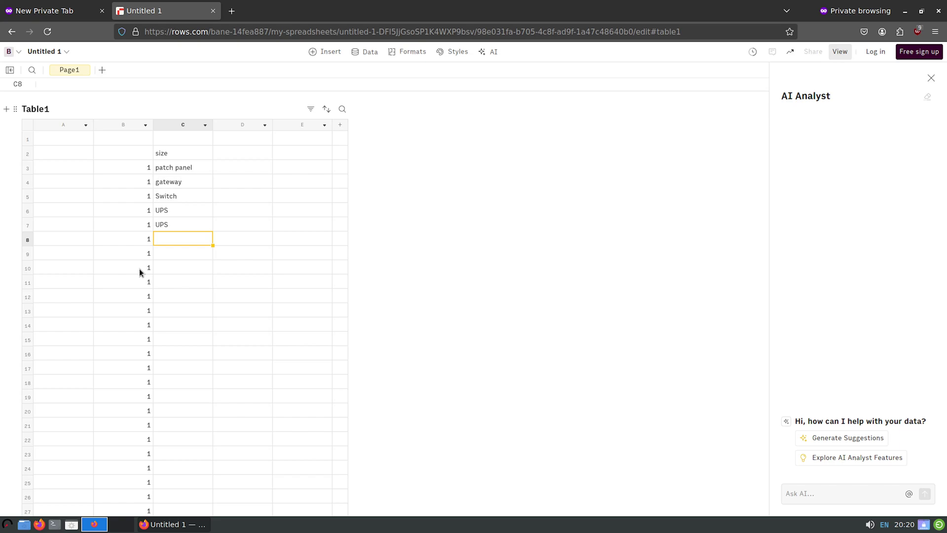
key("ctrl+t")
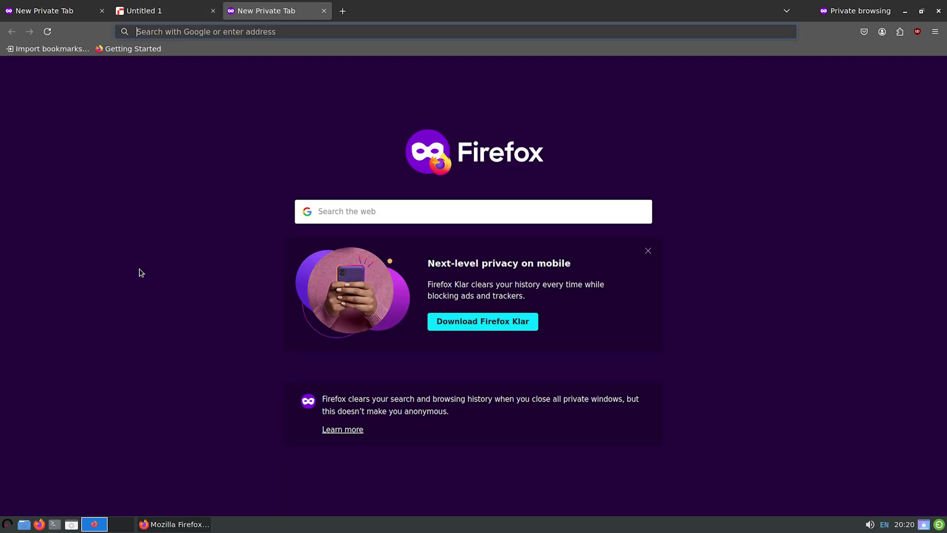
type("np")
key("ctrl+a")
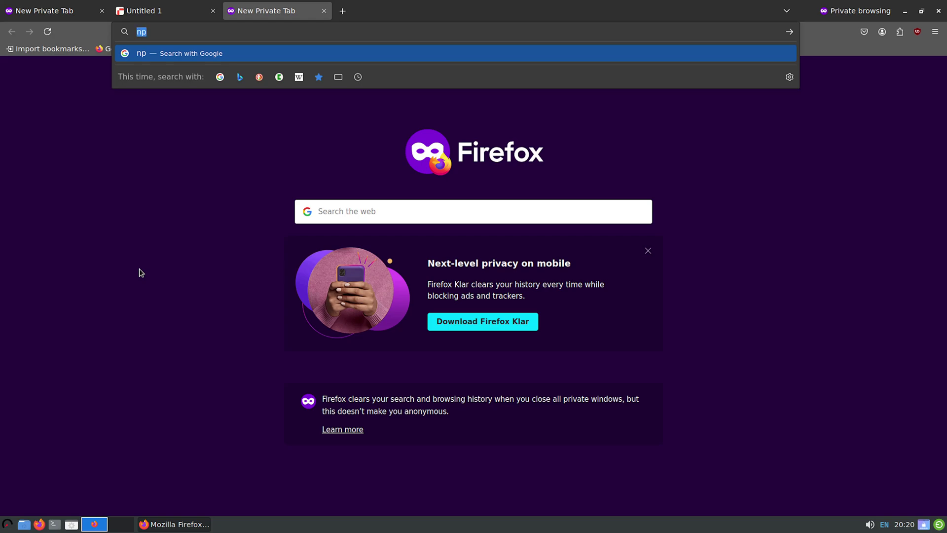
type("node")
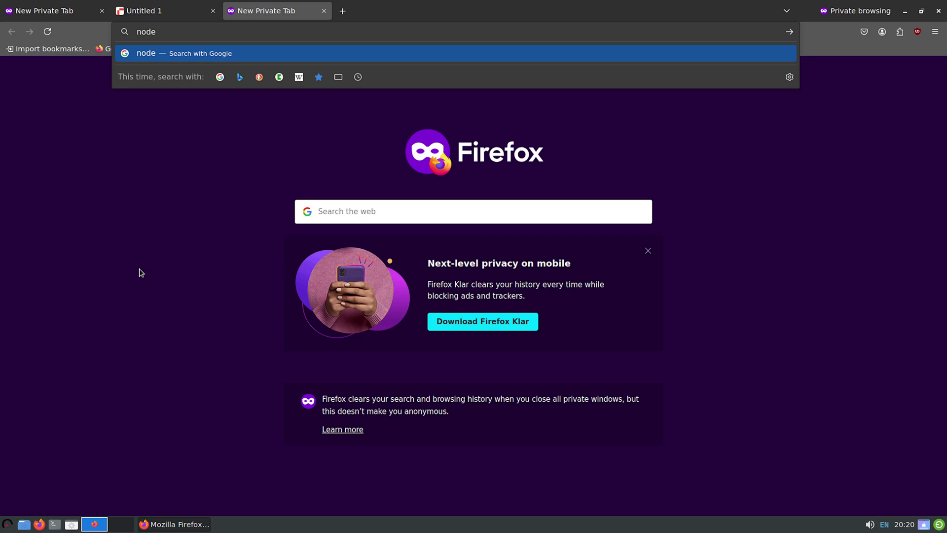
type(" 304")
key("Return")
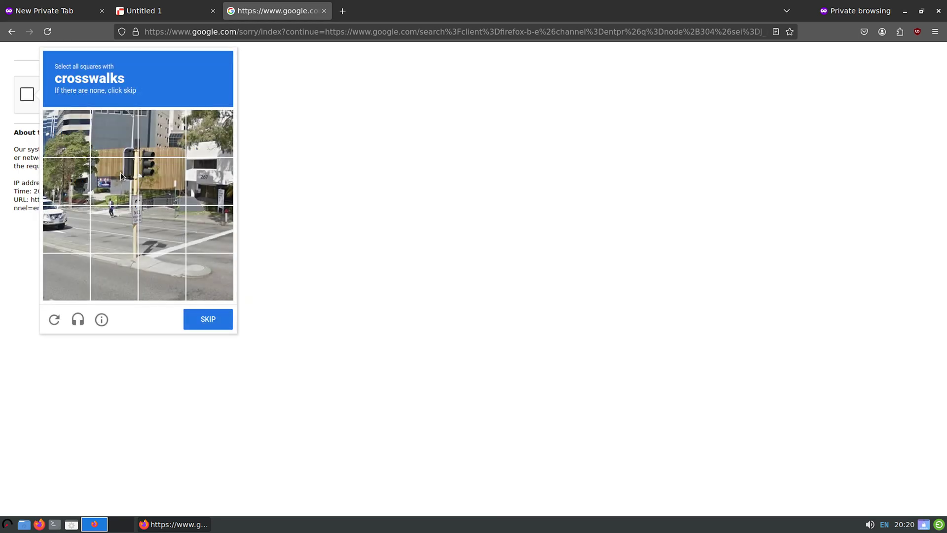
Answer the crosswalks image challenge and continue to the following one
left_click(130, 207)
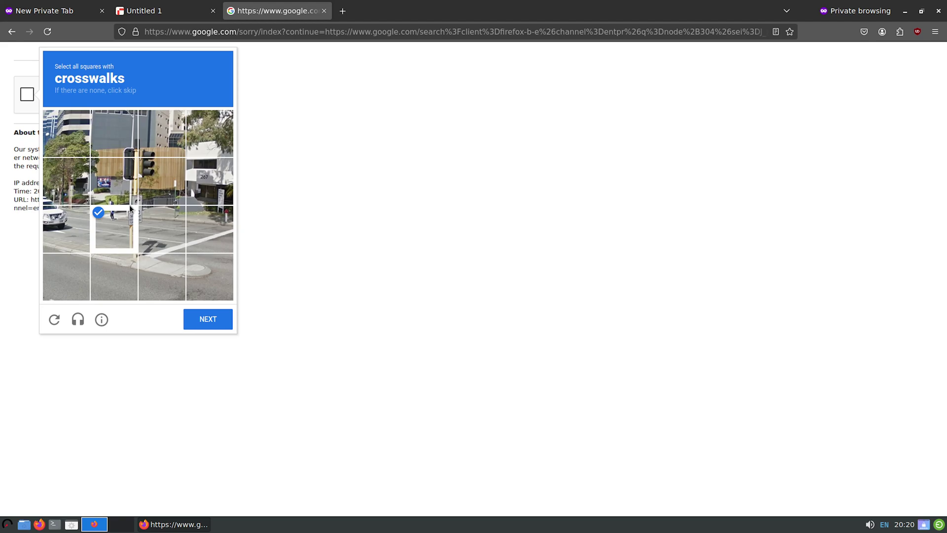
left_click(101, 166)
left_click(206, 322)
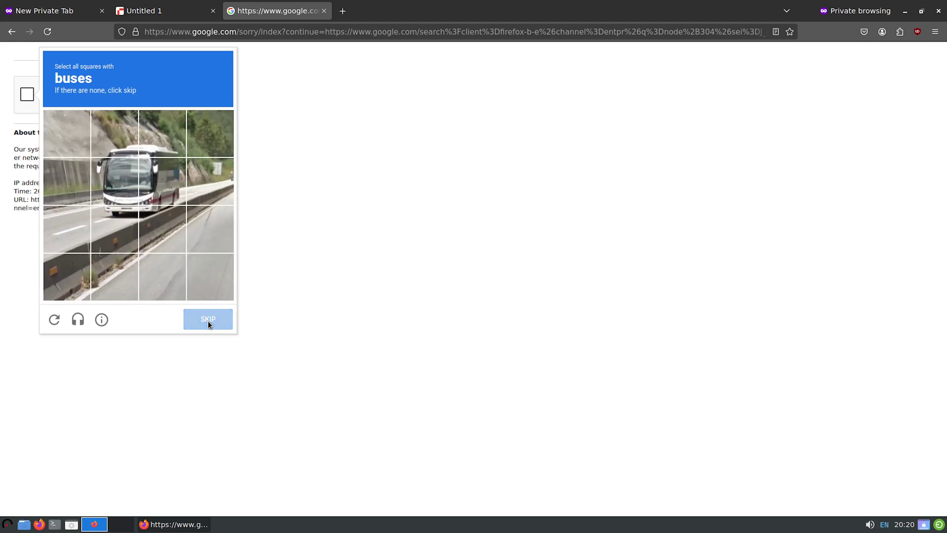
Mark the squares covered by the bus, including its roof and lower edge, and submit the answer
left_click(123, 195)
left_click(147, 170)
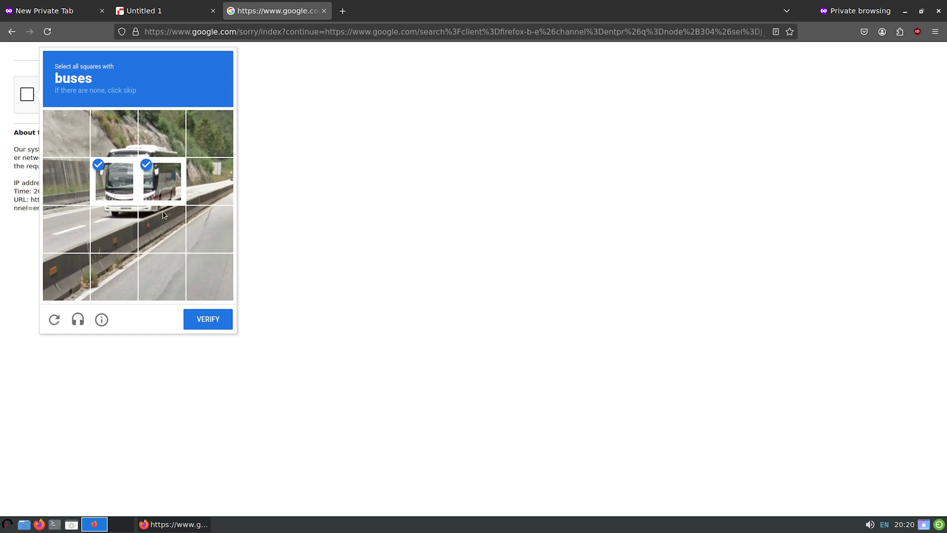
left_click(160, 219)
left_click(123, 231)
left_click(120, 149)
left_click(141, 142)
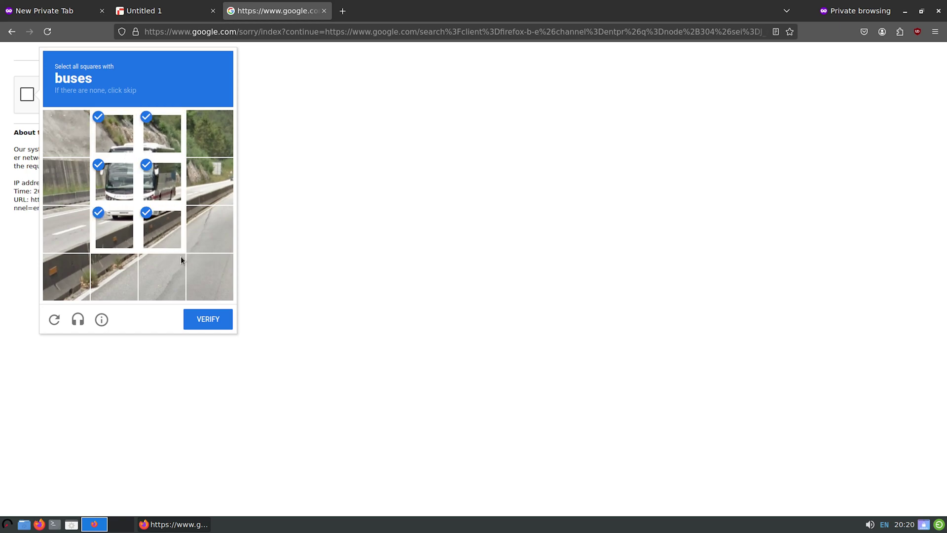
left_click(218, 321)
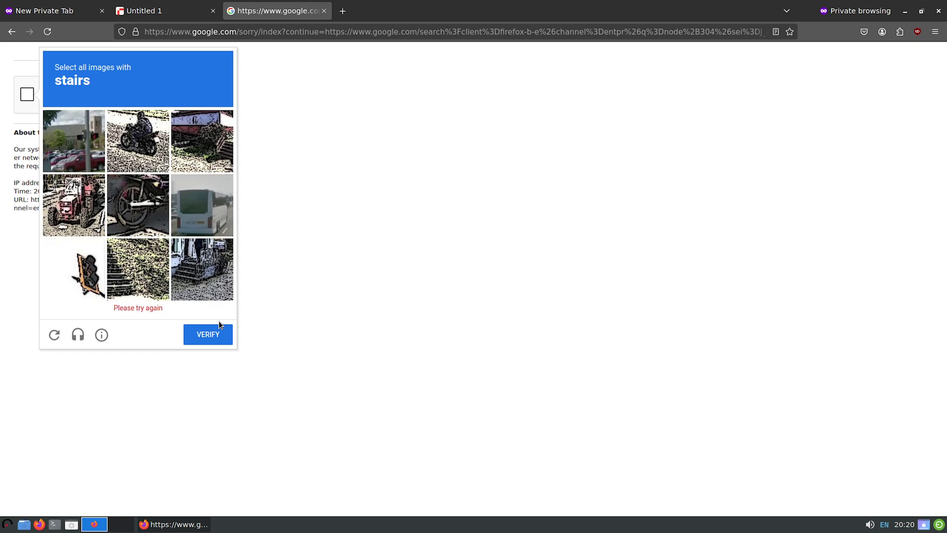
Mark the three images with stairs and verify the answer to reach the search results
left_click(113, 263)
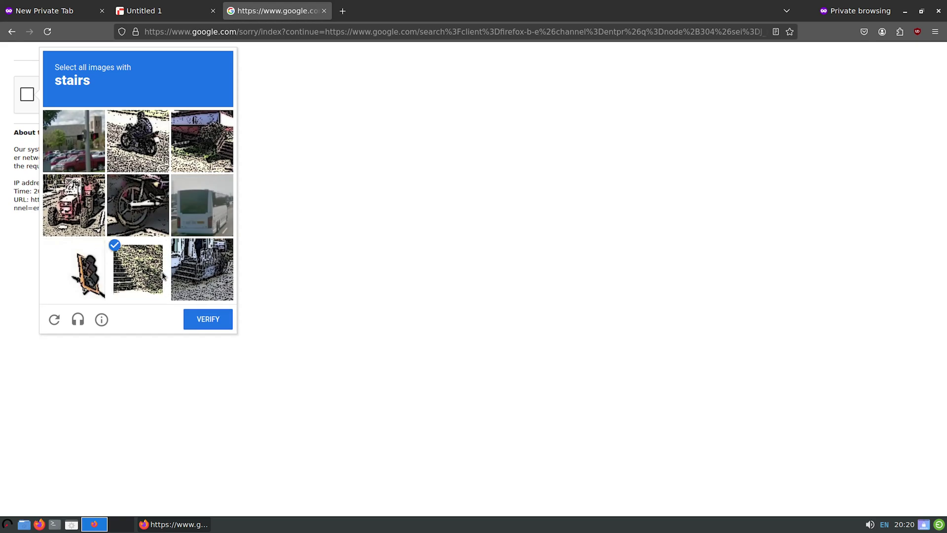
left_click(203, 276)
left_click(201, 142)
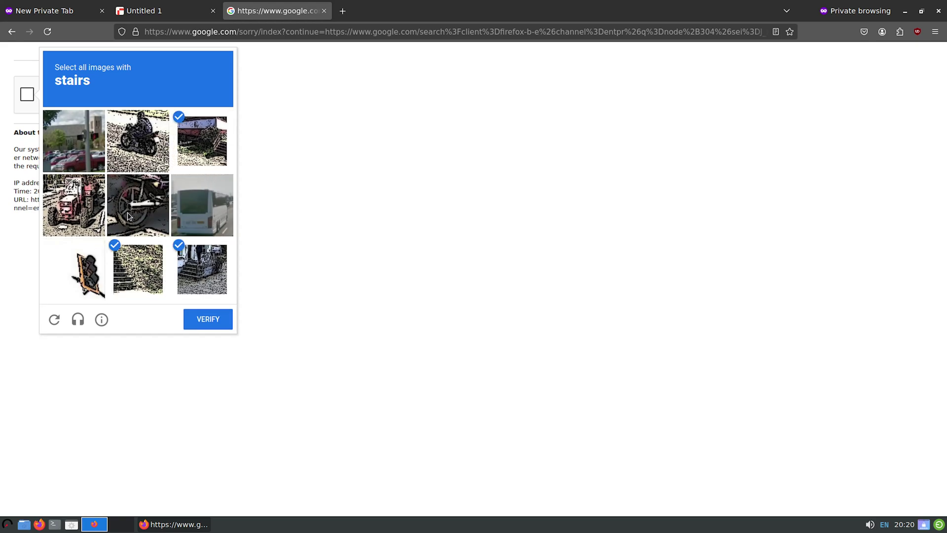
left_click(200, 318)
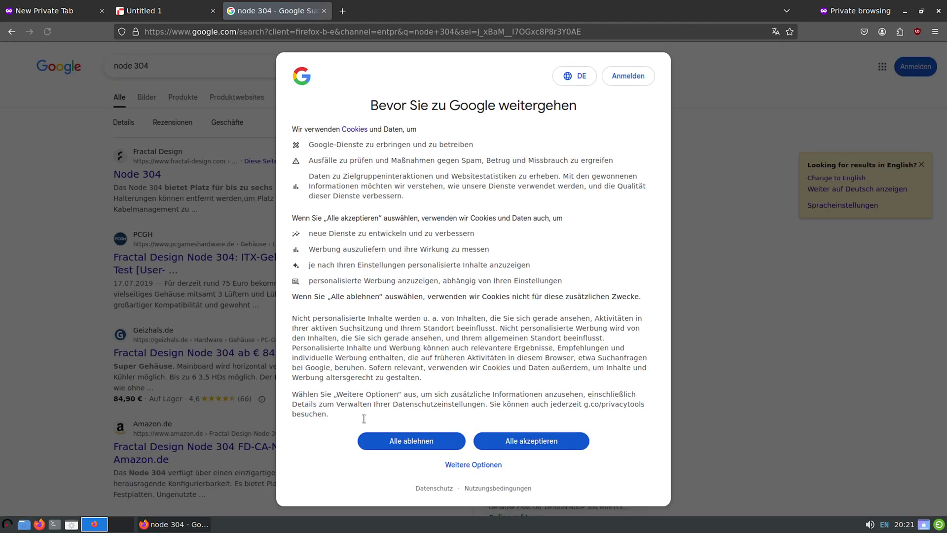
Accept the cookie notice and open Fractal Design's Node 304 product page, dismissing its translation offer
left_click(531, 440)
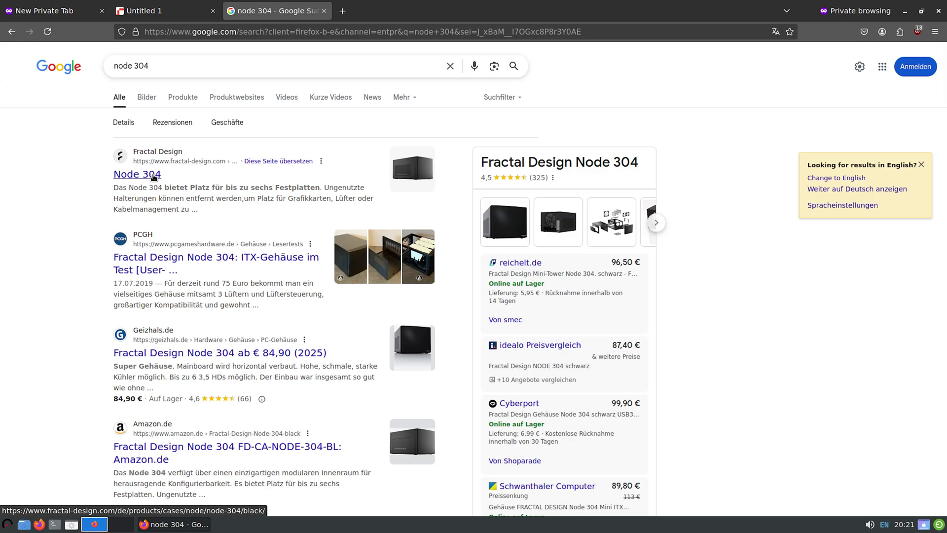
left_click(154, 177)
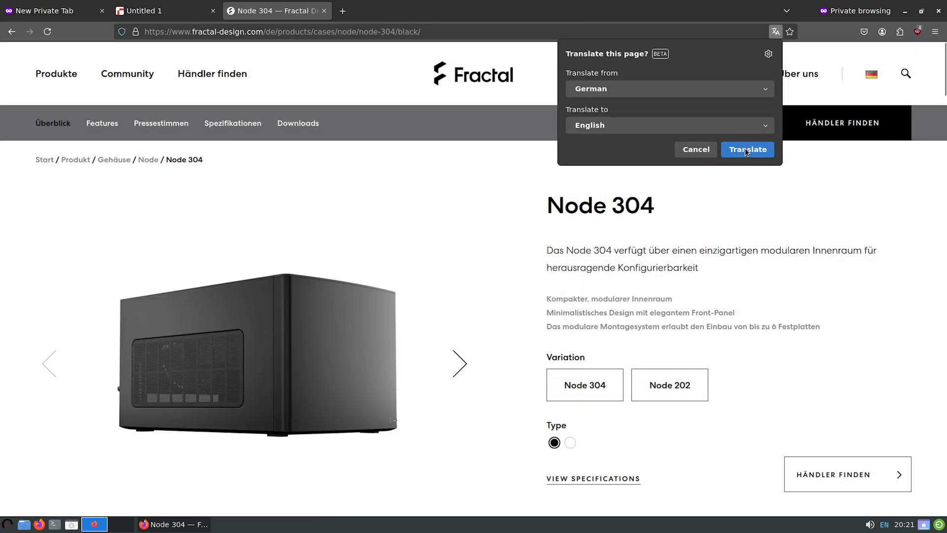
left_click(690, 150)
Go to the Node 304 specifications and highlight the case dimensions, including the middle value
scroll(539, 368, "down", 4)
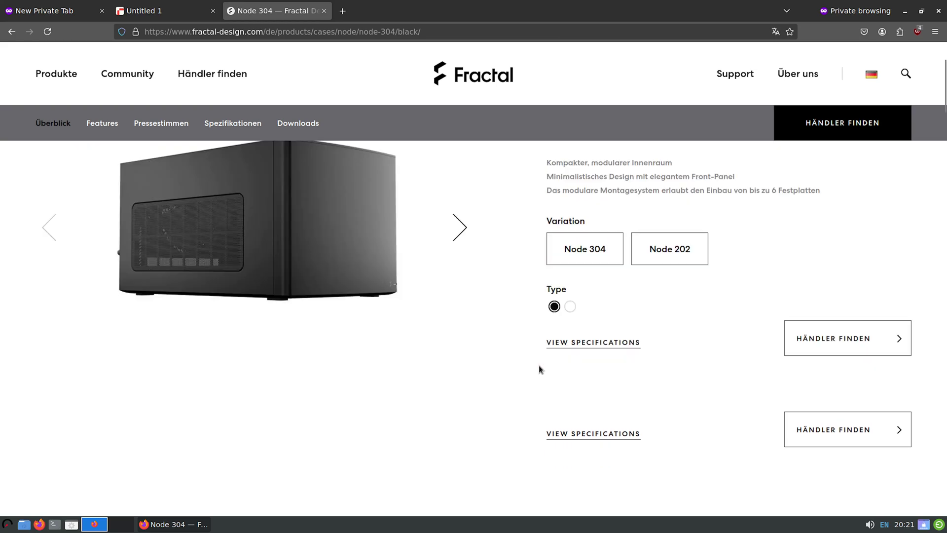
scroll(564, 331, "up", 2)
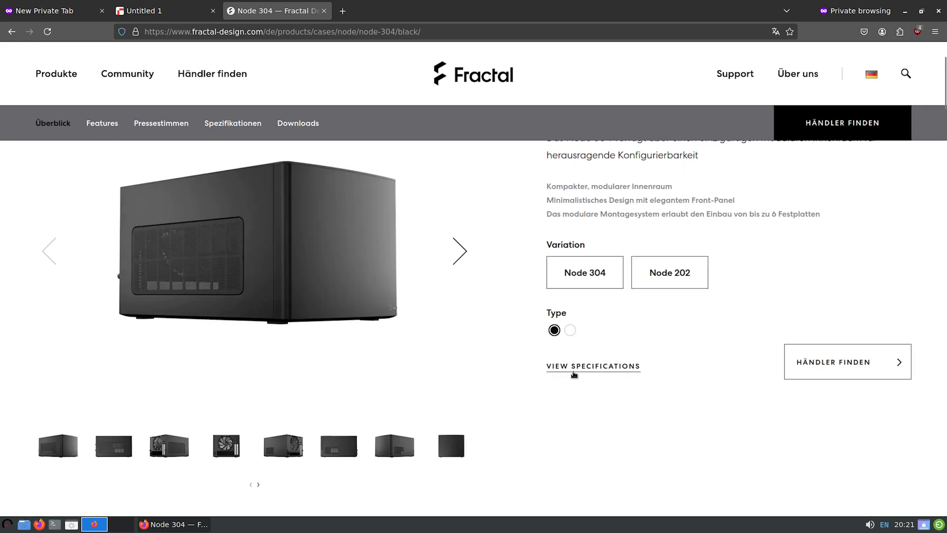
left_click(573, 368)
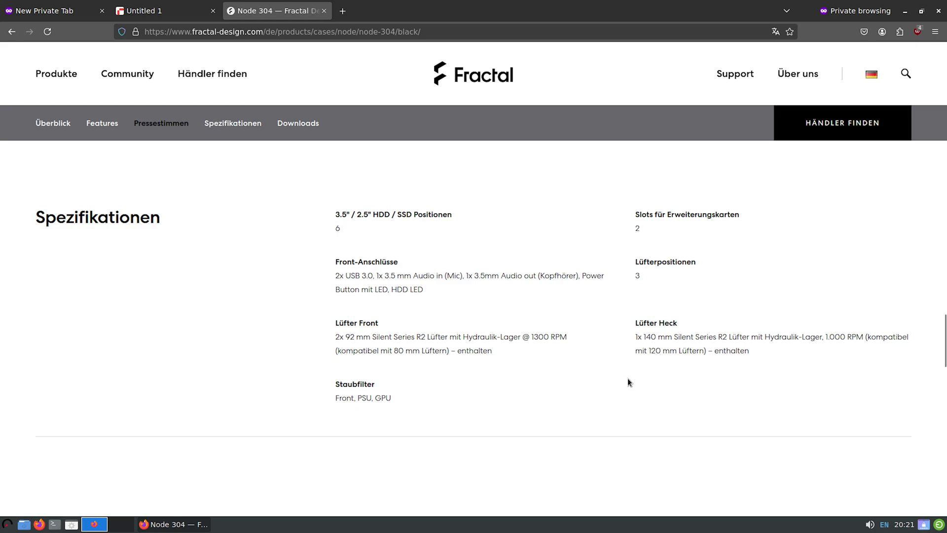
scroll(628, 378, "down", 10)
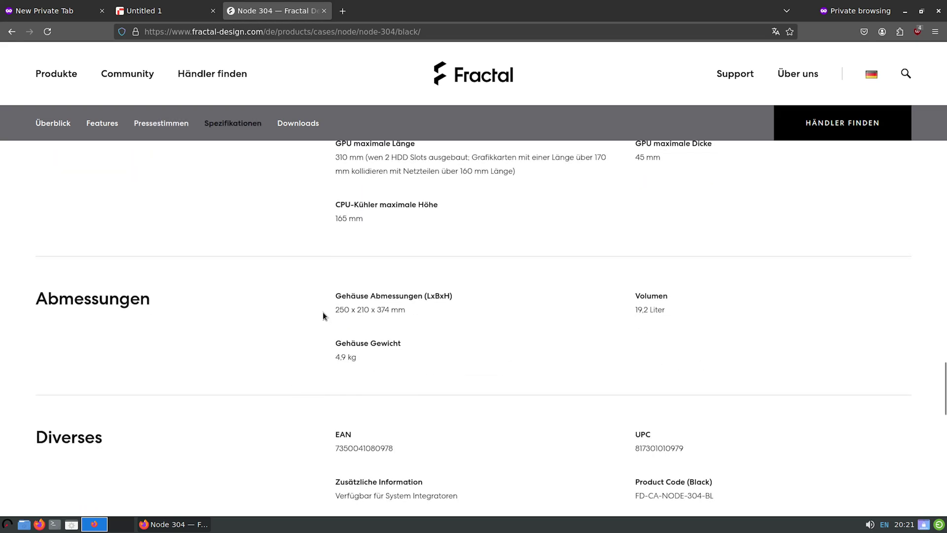
left_click_drag(330, 309, 439, 310)
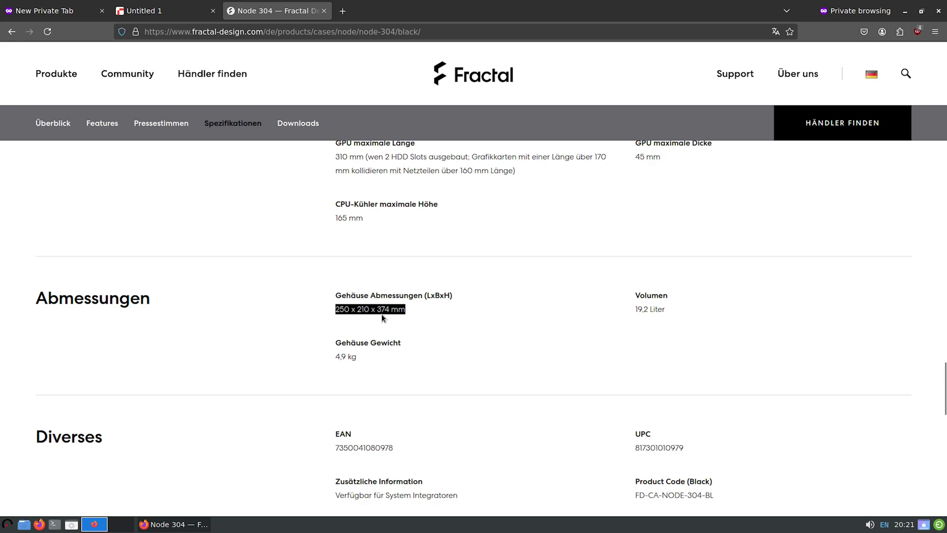
left_click_drag(355, 309, 371, 310)
Search the web for "mm to rack units calculator" in a new tab
key("ctrl+t")
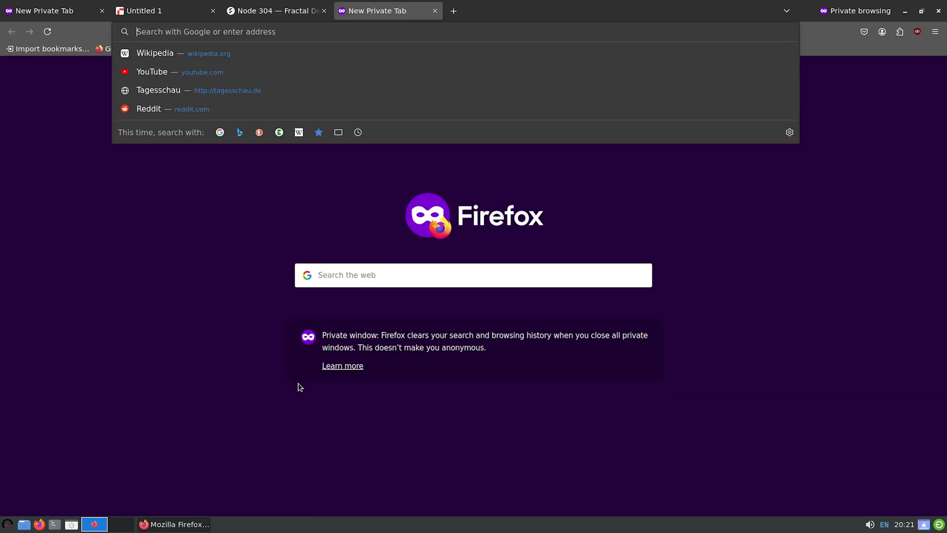
type("mm ")
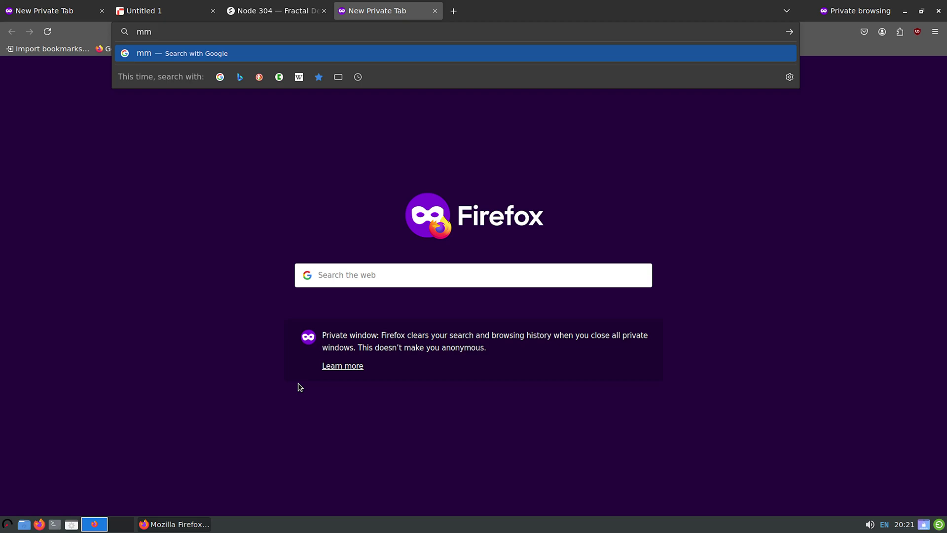
type("to rack un")
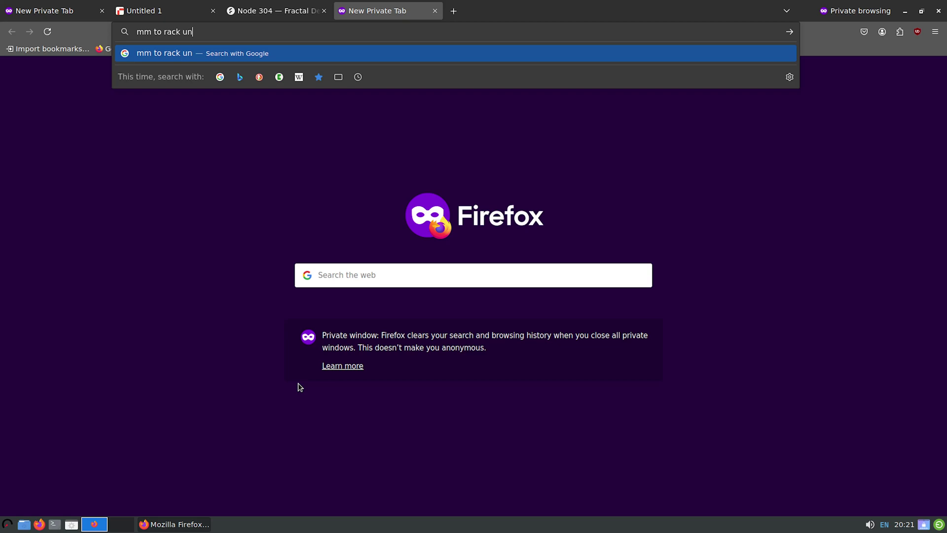
type("its cal")
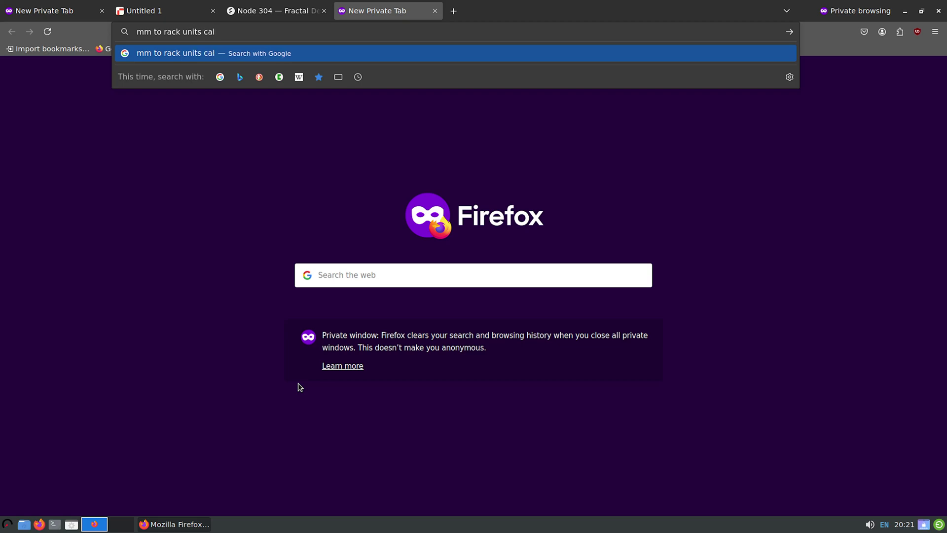
type("culator")
key("Return")
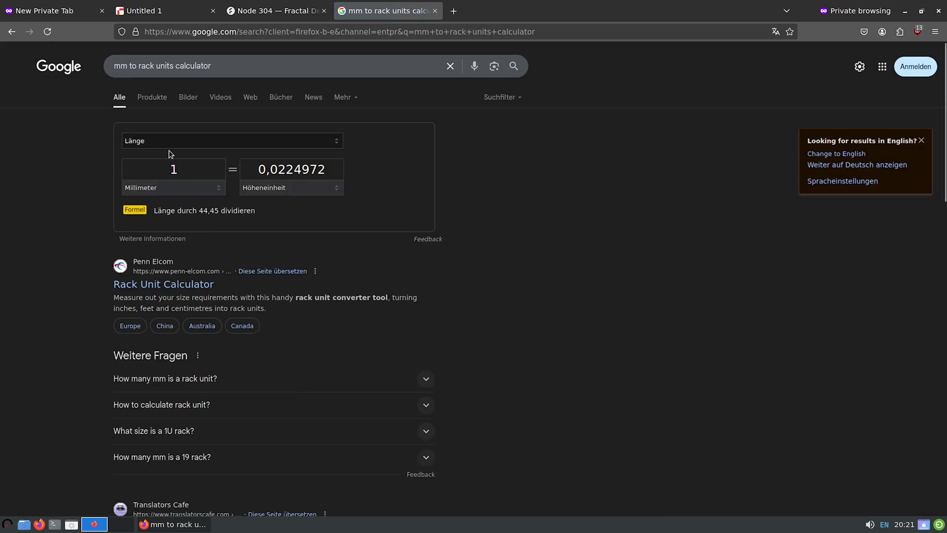
Convert 210 millimetres to rack units in the length converter and highlight the result
double_click(166, 166)
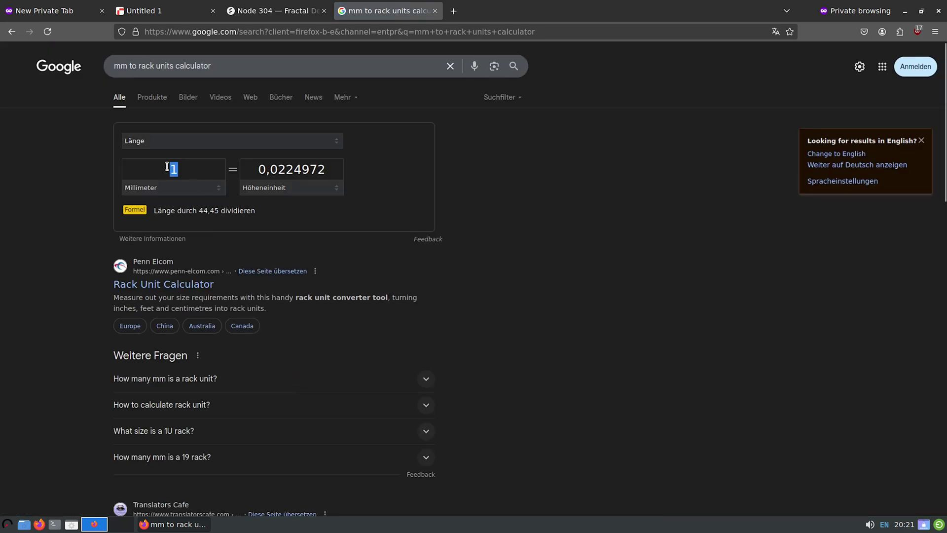
type("210")
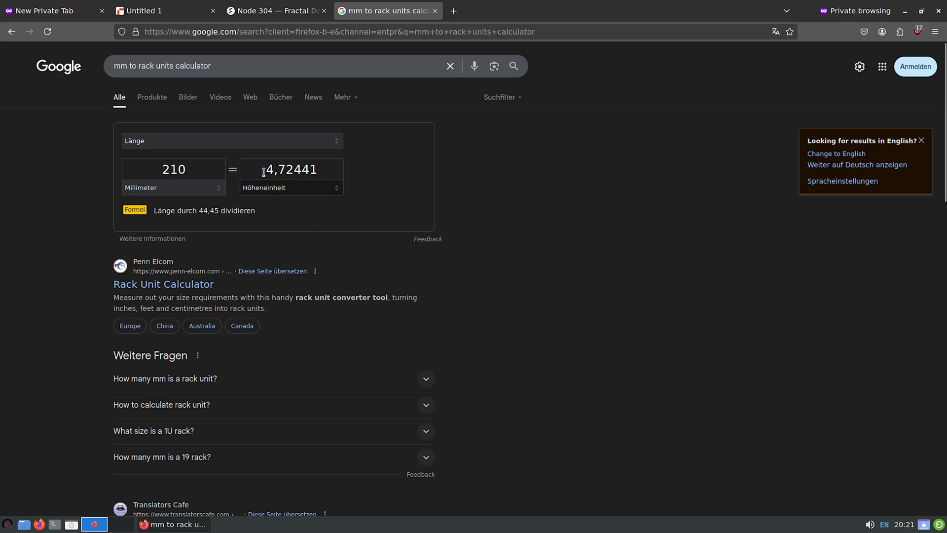
left_click_drag(264, 169, 323, 170)
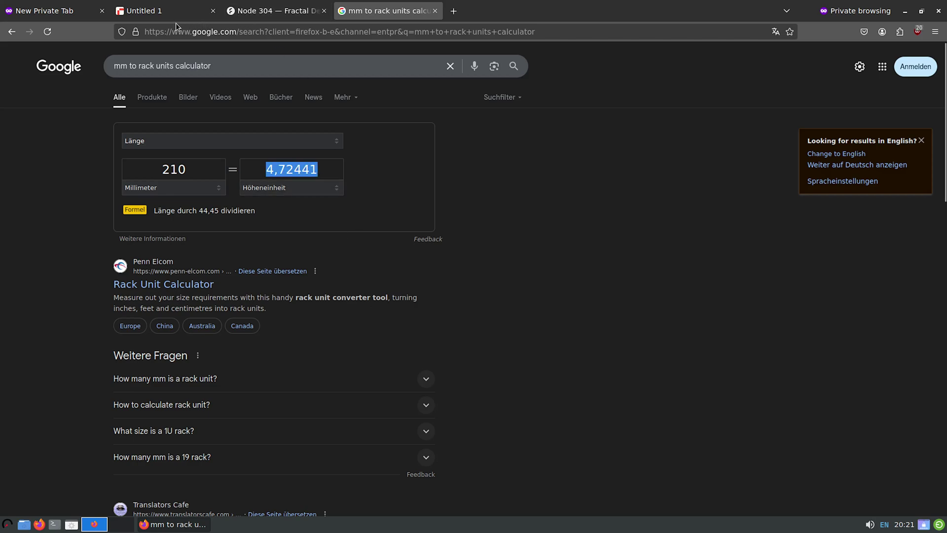
Return to the Untitled 1 spreadsheet, enter NAS in cell C8 and fill it down through C12
left_click(163, 12)
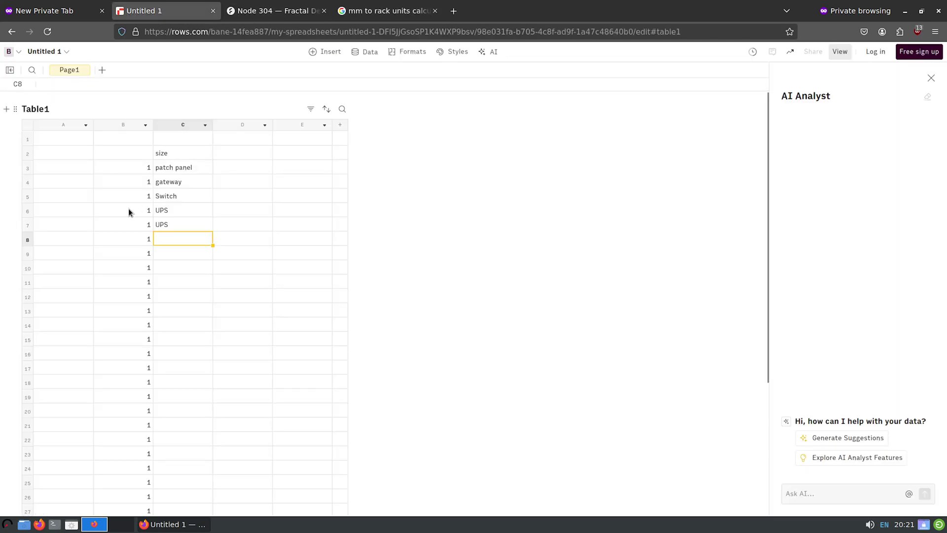
type("NAS")
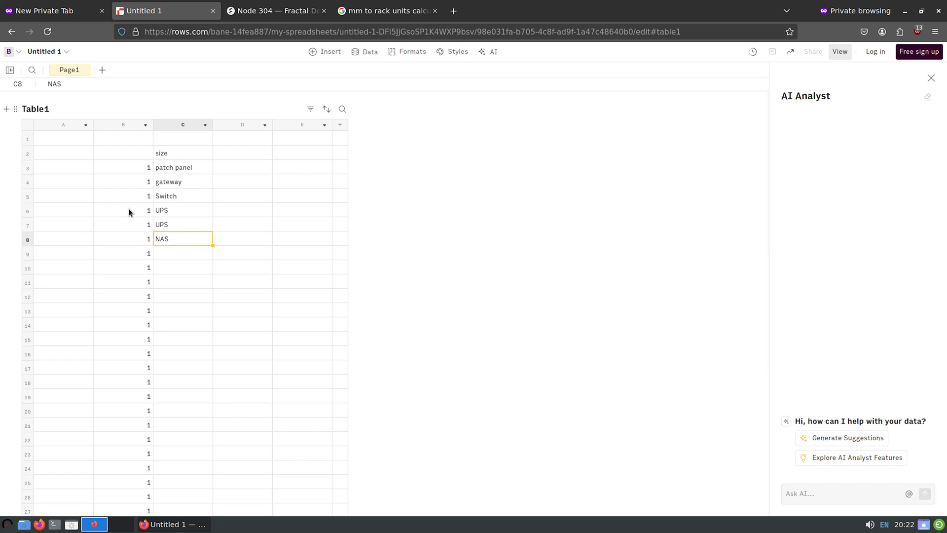
key("shift+Down")
key("shift+Down")
key("shift+Down")
key("shift+Down")
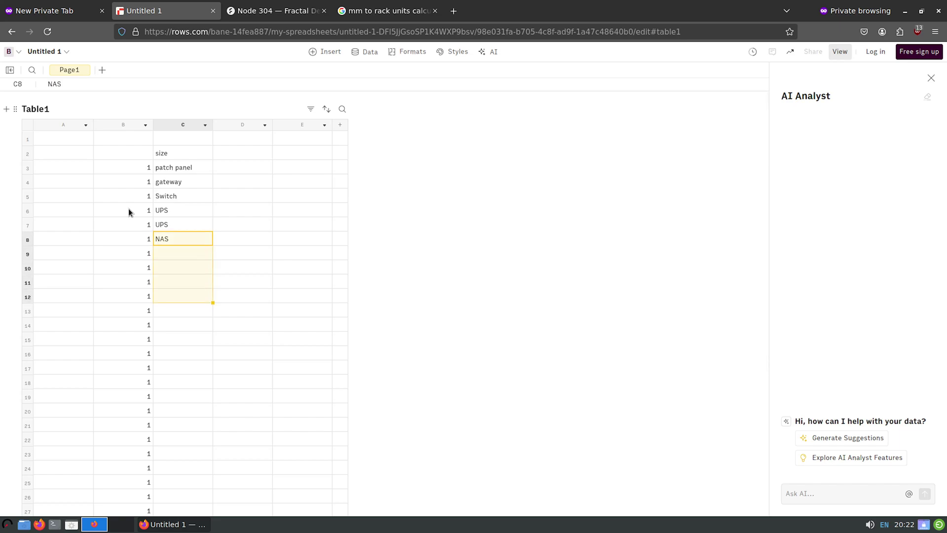
key("ctrl+d")
Search the web for "hp mini pc elite G3" in a new tab
key("ctrl+Tab")
key("ctrl+Tab")
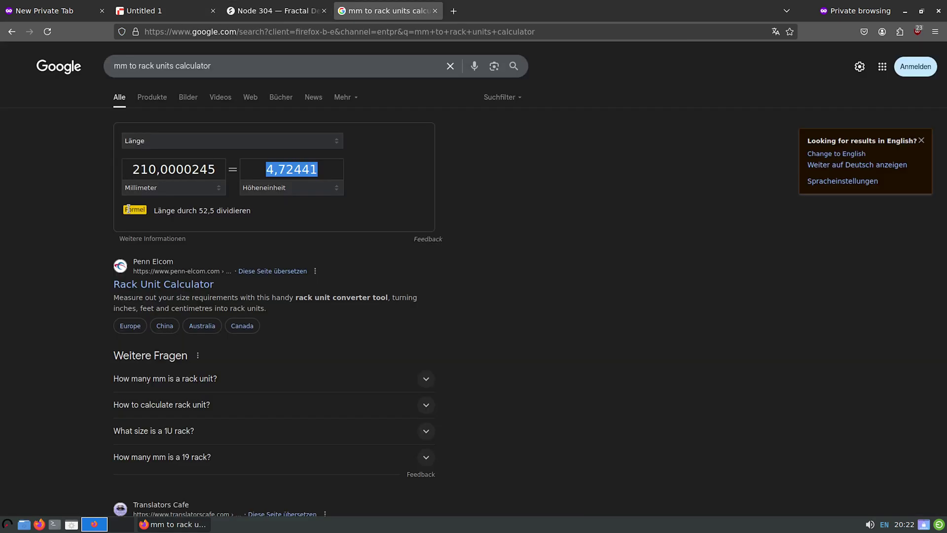
key("ctrl+t")
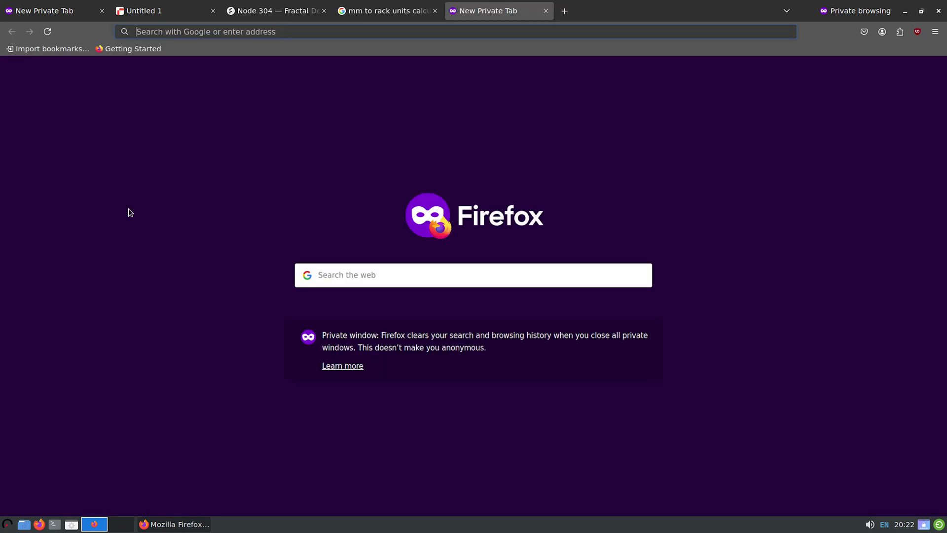
type("hp")
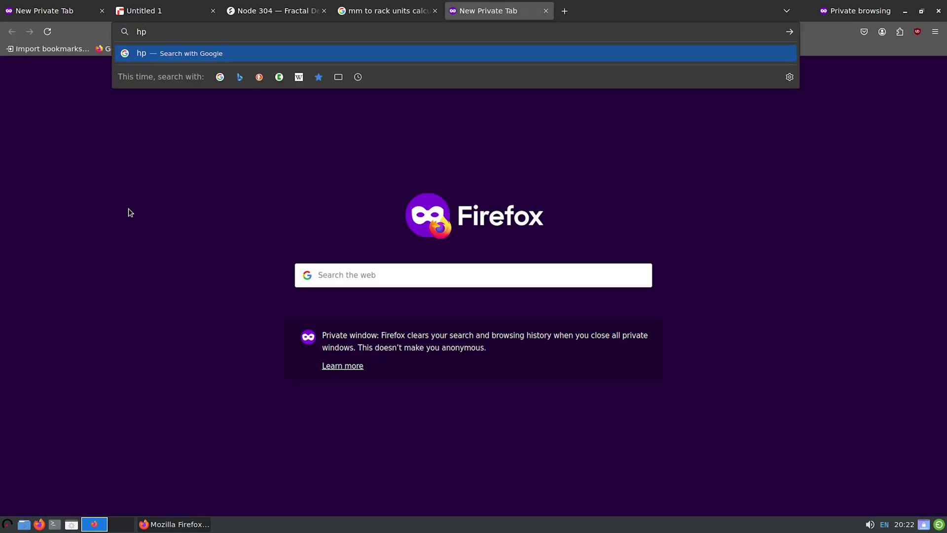
type(" mini pc")
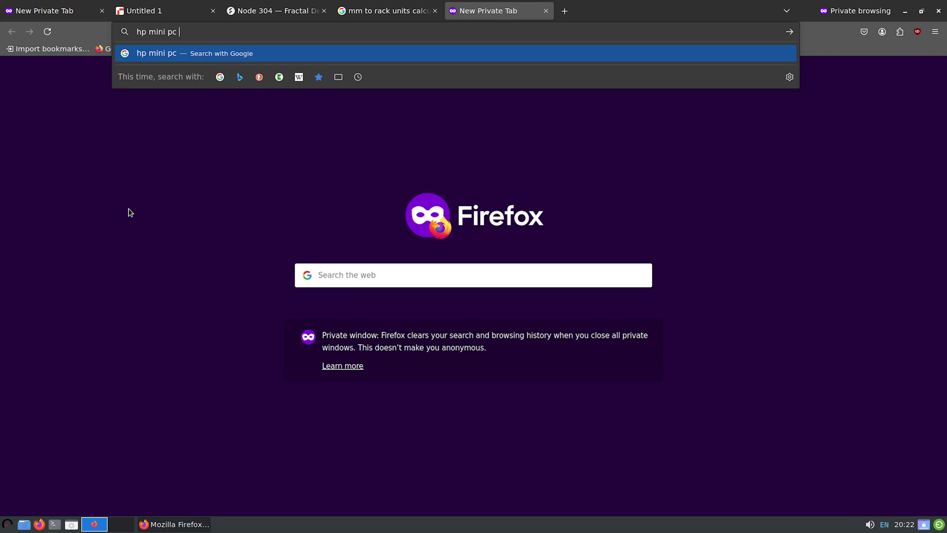
type(" elite ")
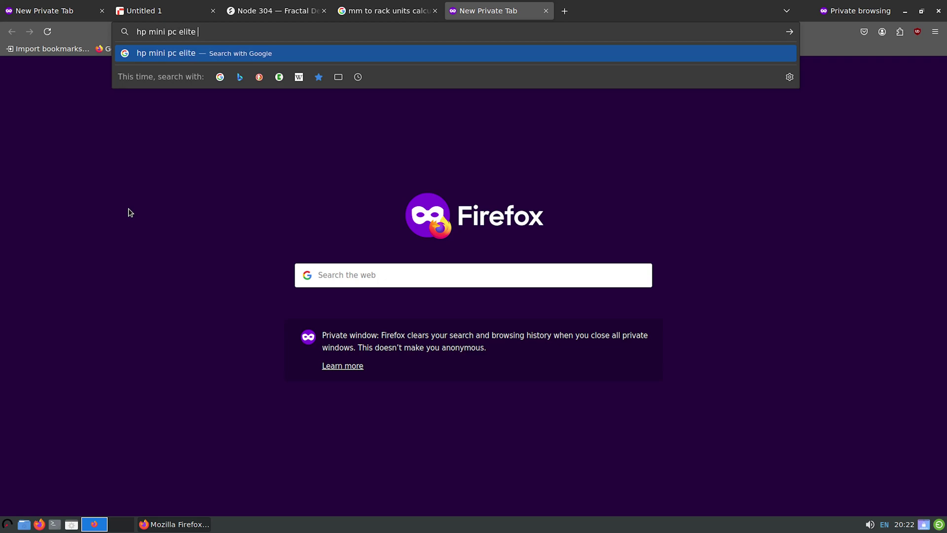
type("G3")
key("Return")
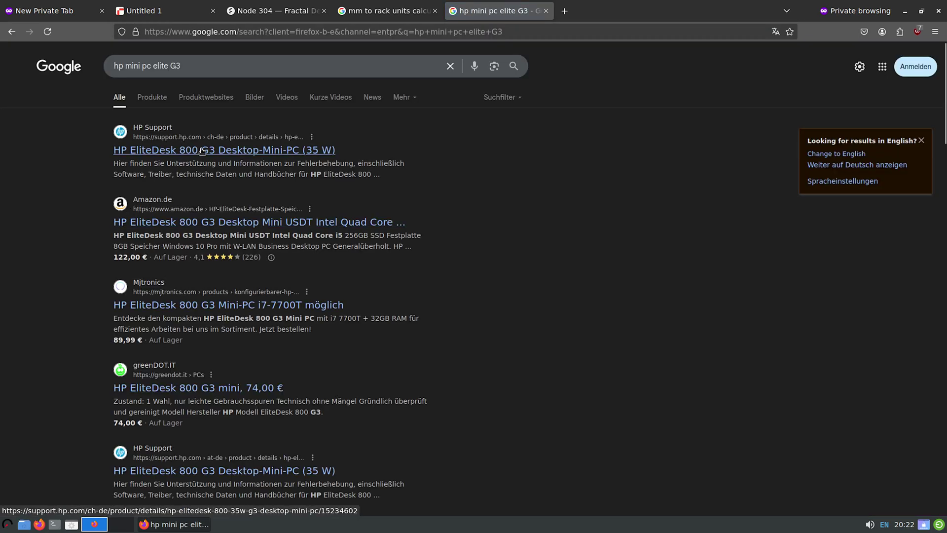
Check HP's support page for the EliteDesk 800 G3 Desktop Mini PC (35 W) for technical data, then return to the search results
left_click(204, 153)
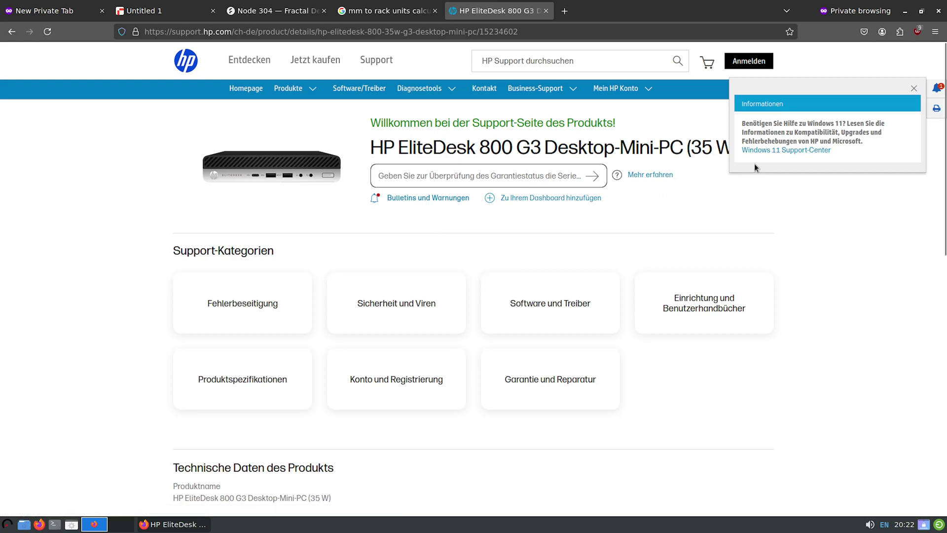
left_click(913, 90)
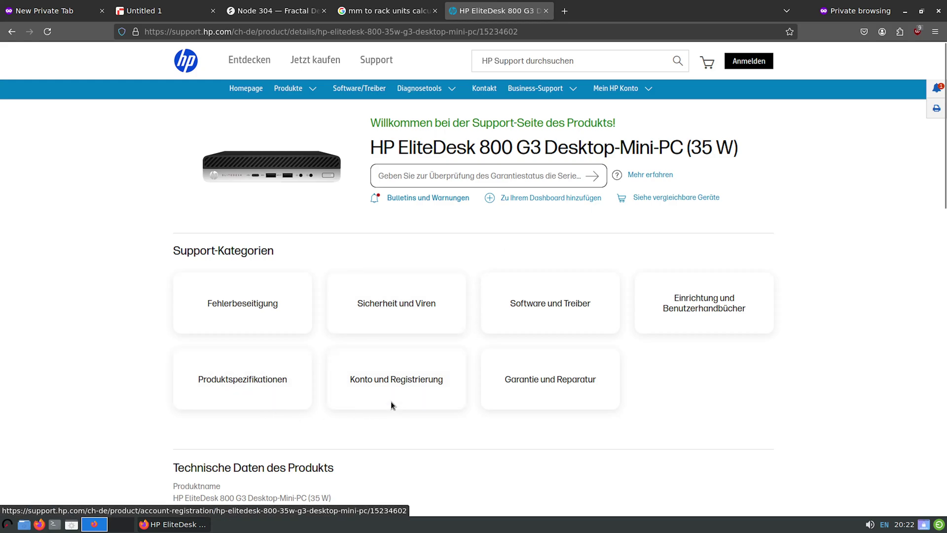
scroll(348, 418, "down", 3)
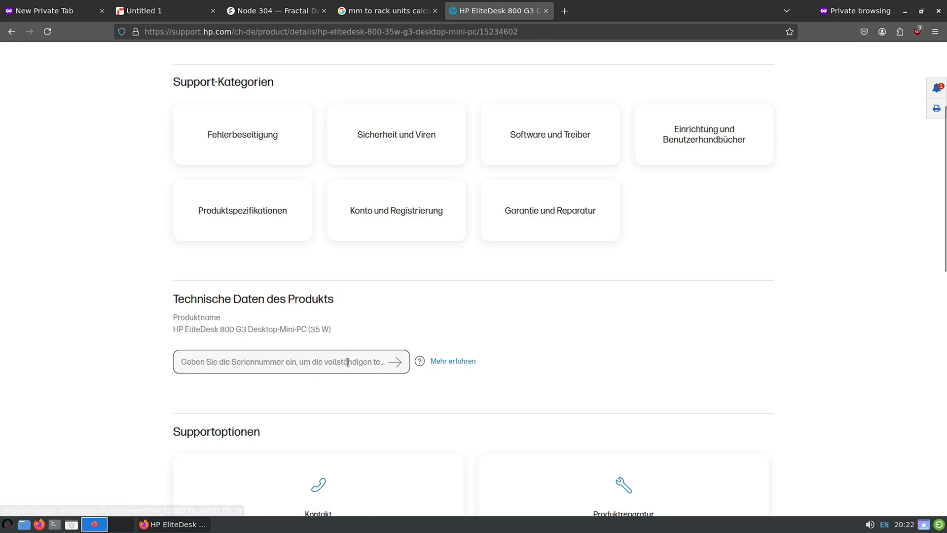
scroll(333, 376, "down", 5)
scroll(334, 376, "down", 5)
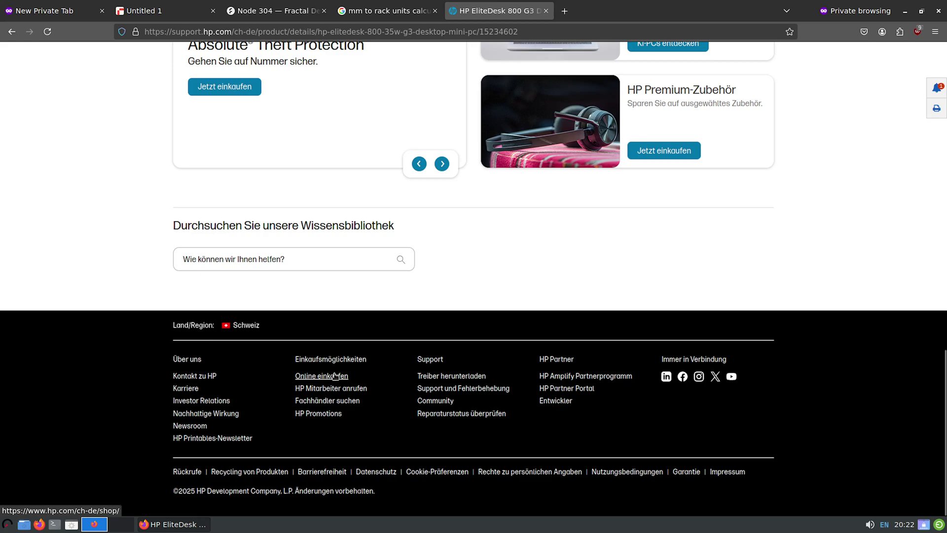
scroll(334, 376, "up", 8)
key("alt+Left")
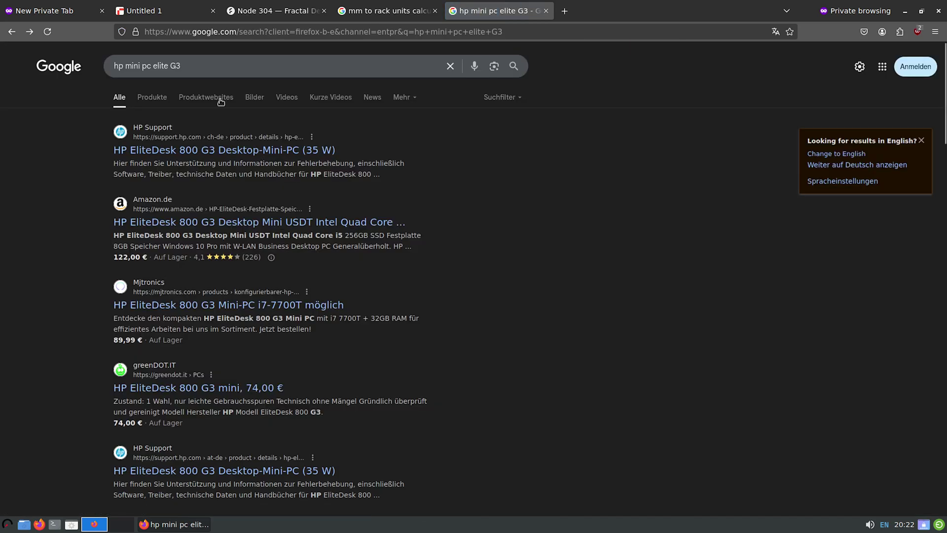
Refine the web search to "hp mini pc elite G3 user manual"
left_click(215, 68)
type("user ")
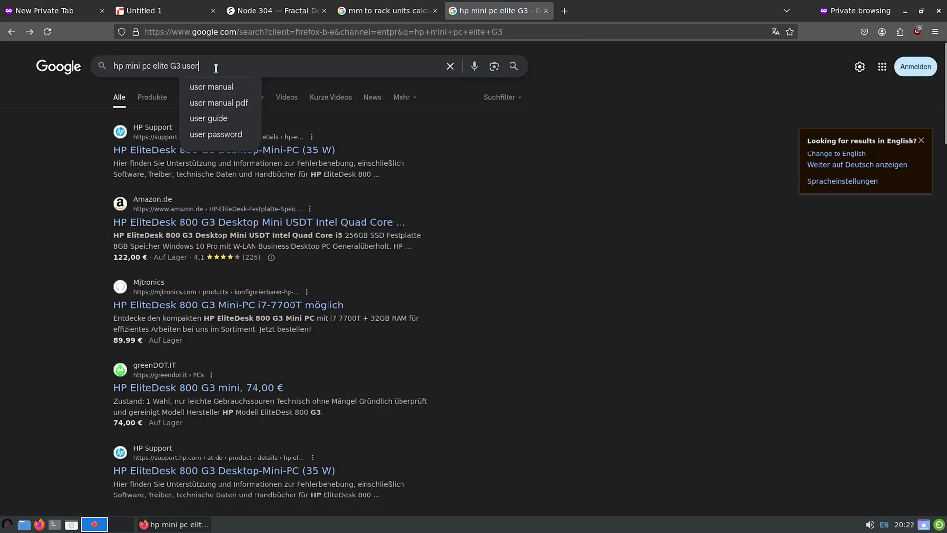
type("manual")
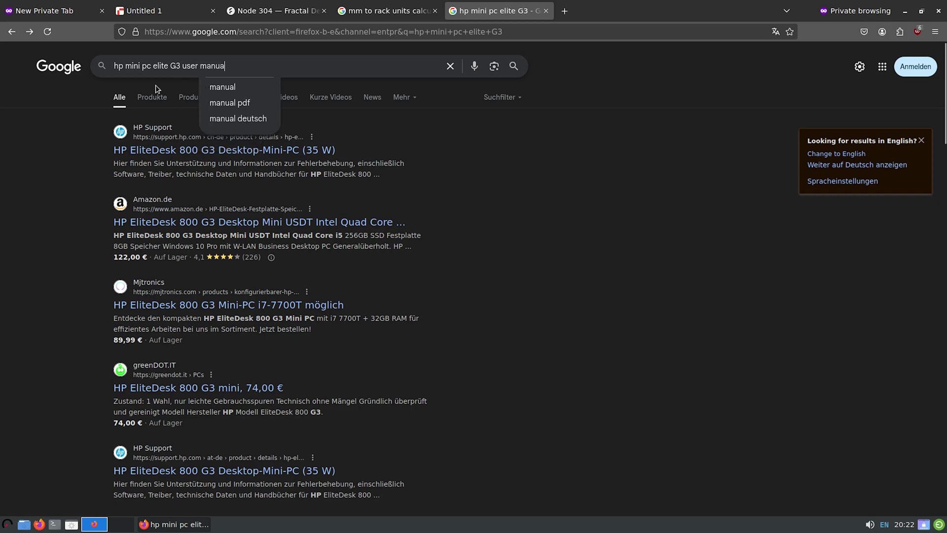
key("Return")
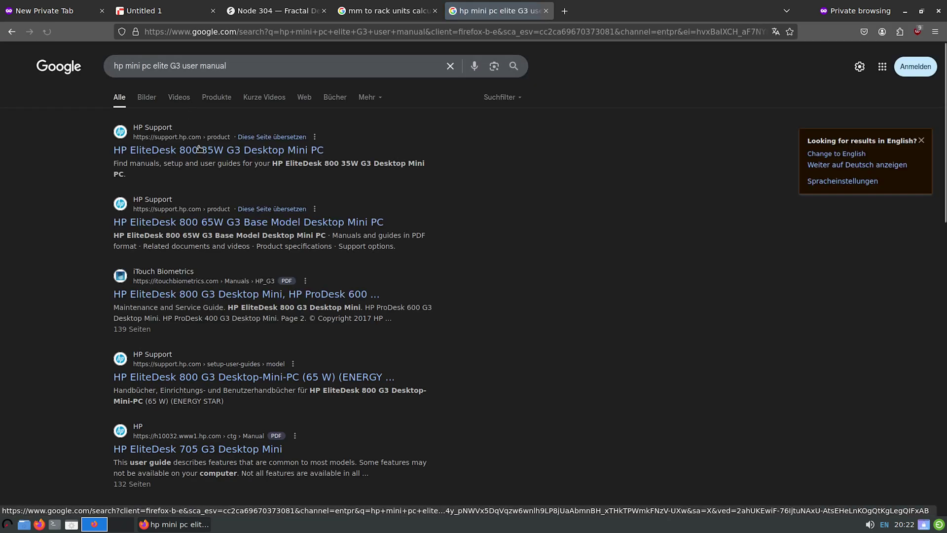
Open HP's EliteDesk 800 35W G3 user guides page in a new tab and view the Hardware Reference Guide
middle_click(201, 150)
key("ctrl+Tab")
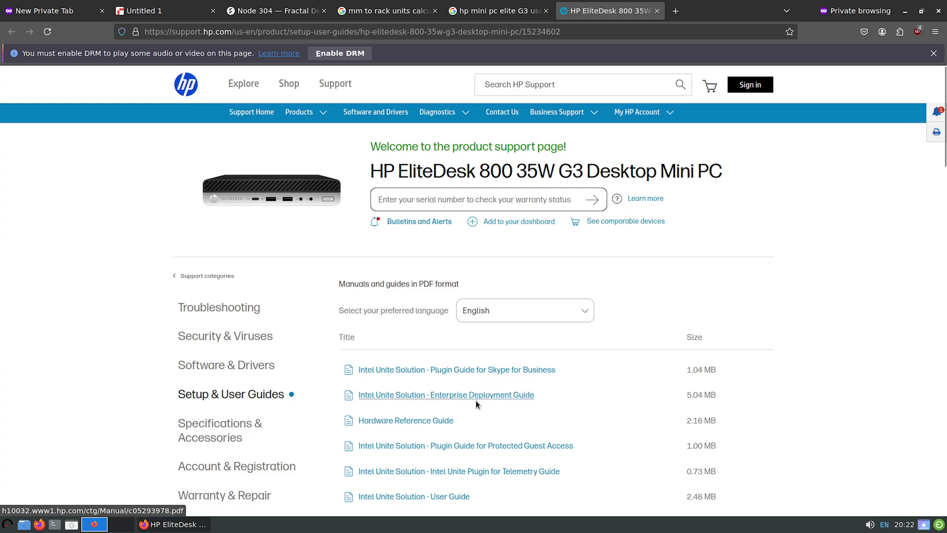
left_click(415, 419)
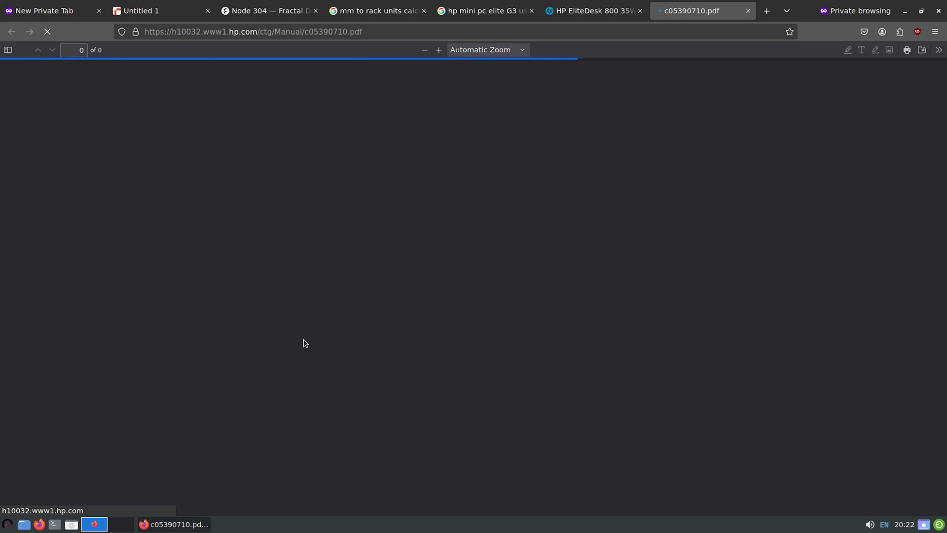
scroll(416, 311, "down", 15)
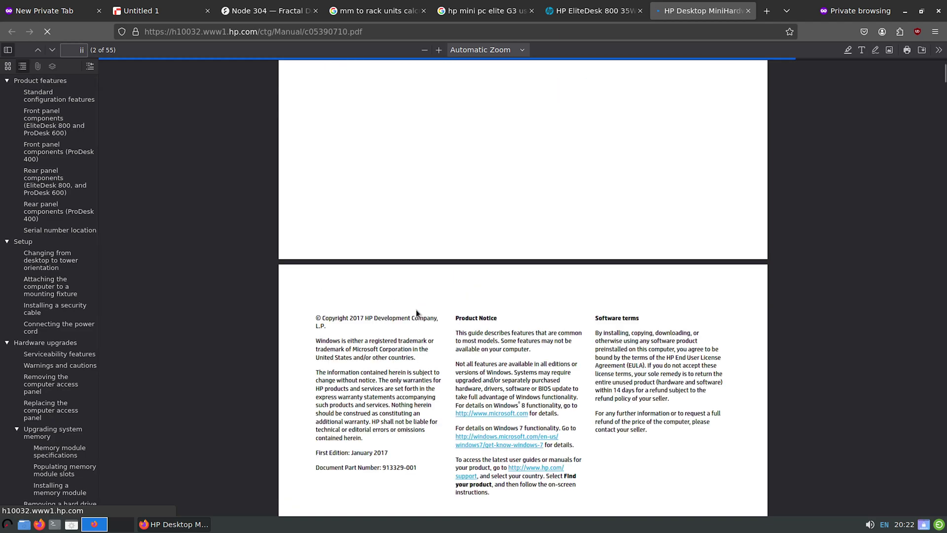
Search the Hardware Reference Guide for "mm" and go through the matches for the PC's dimensions
scroll(417, 311, "down", 5)
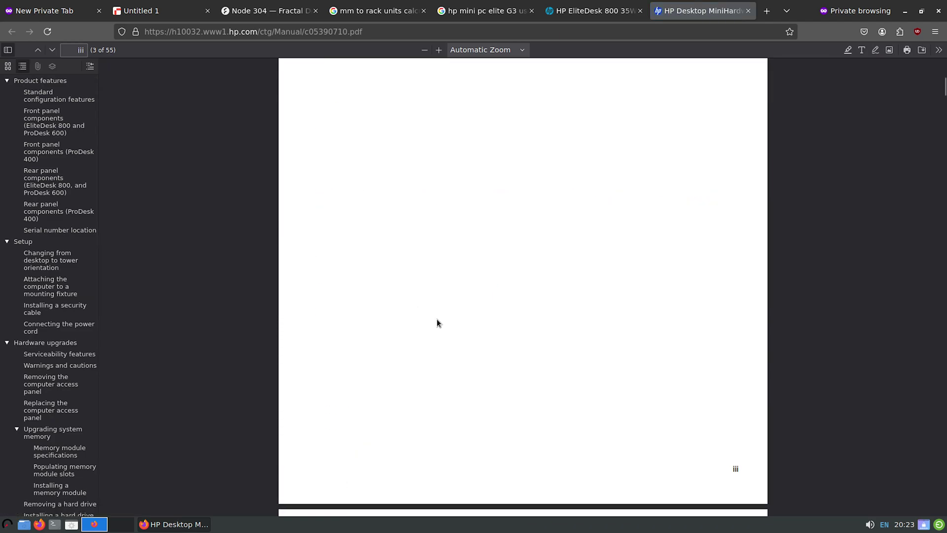
key("ctrl+f")
type("mm")
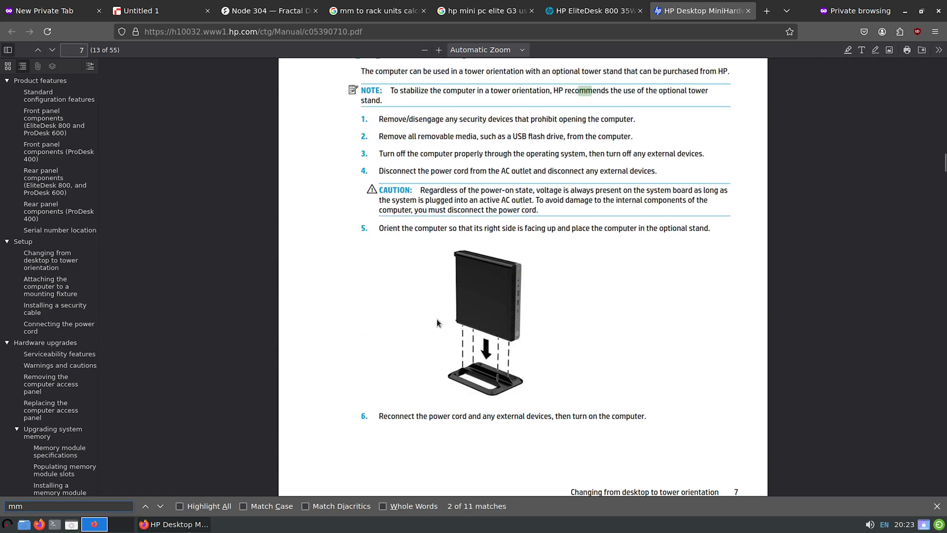
key("Return")
key("Return")
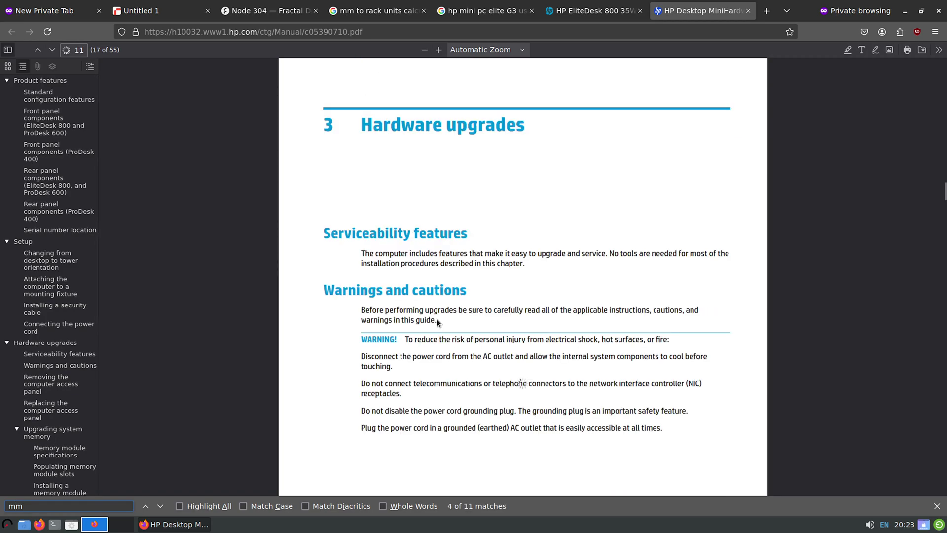
key("Return")
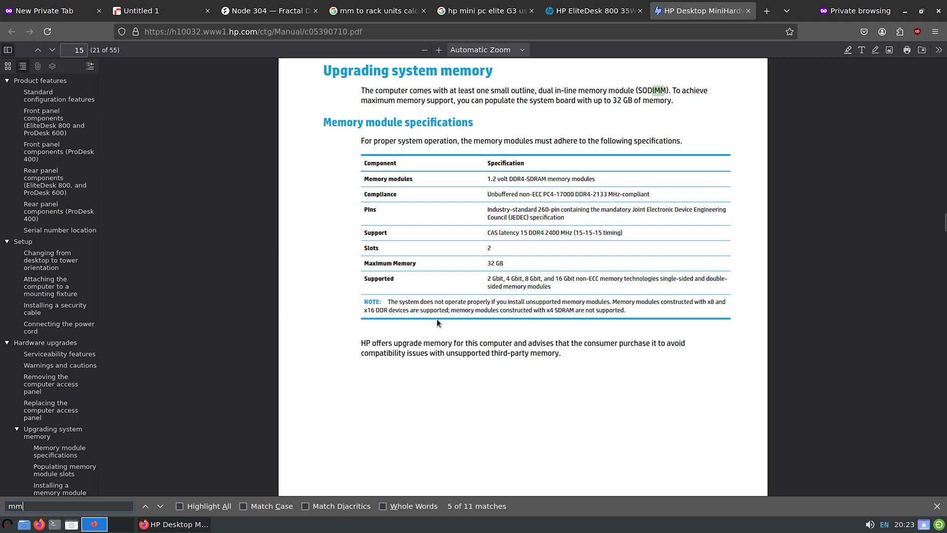
key("Return")
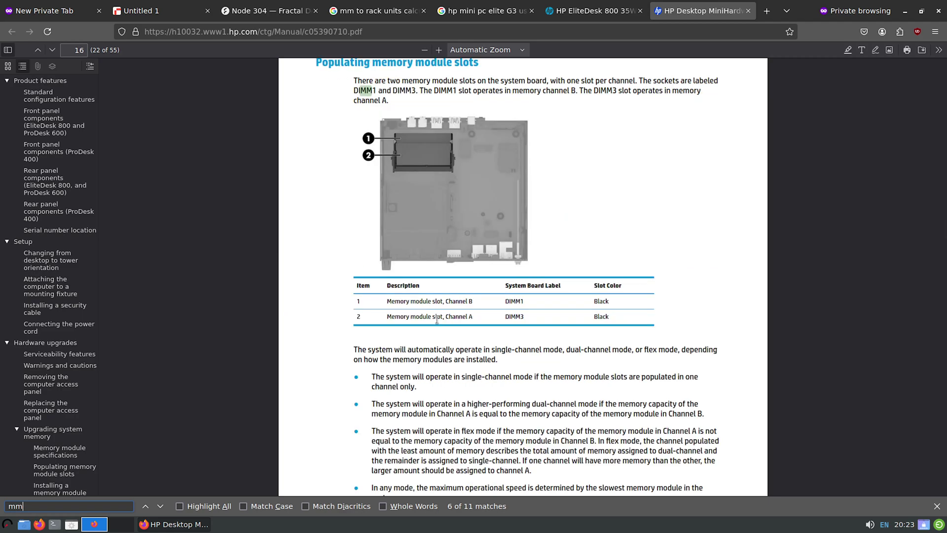
key("Return")
key("Return")
key("Return")
key("Return")
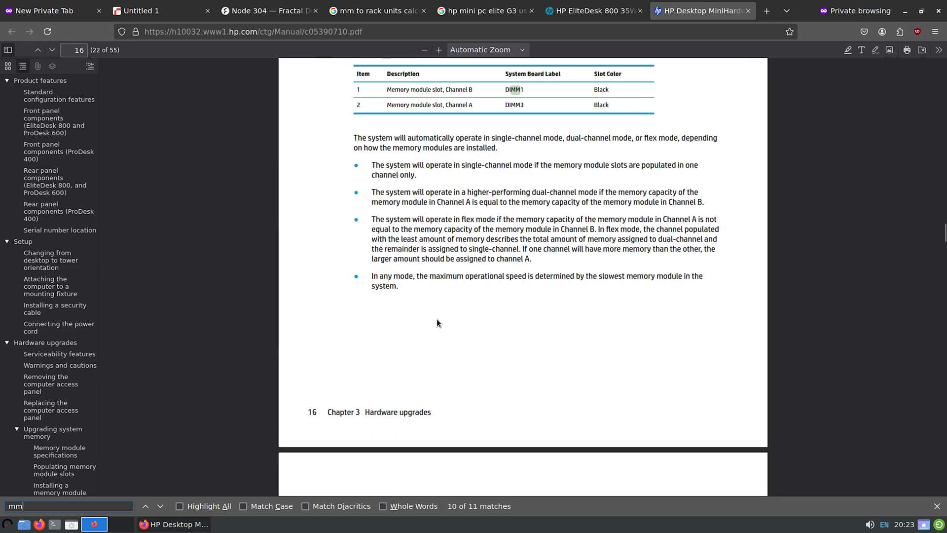
Search the guide for "dimen" and for "size"
key("ctrl+a")
type("dimen")
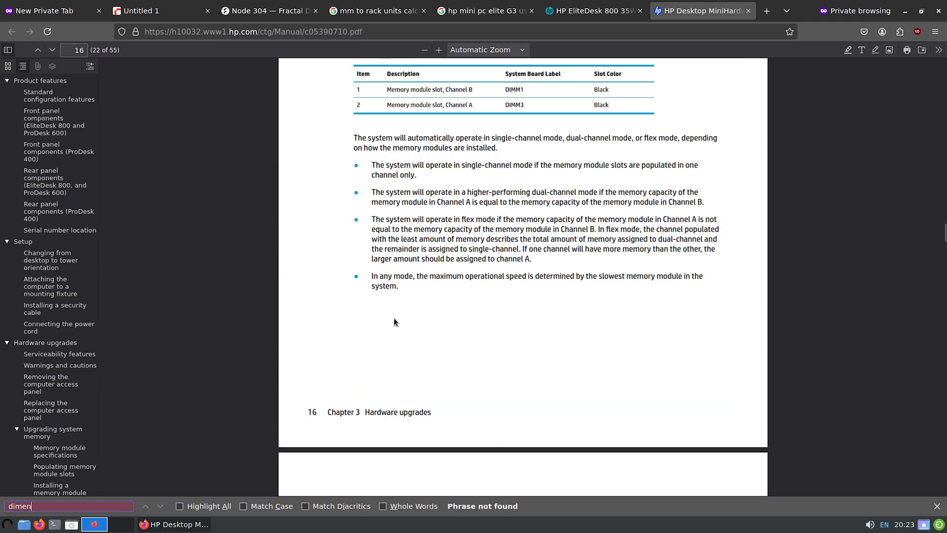
key("ctrl+a")
type("s")
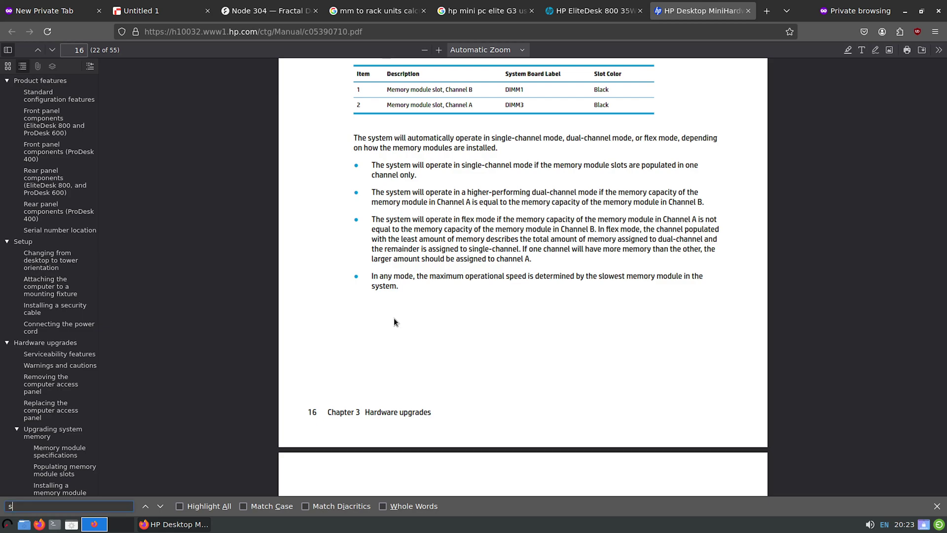
Go through the guide's "mm" matches again for the PC's dimensions, and close the guide
key("ctrl+a")
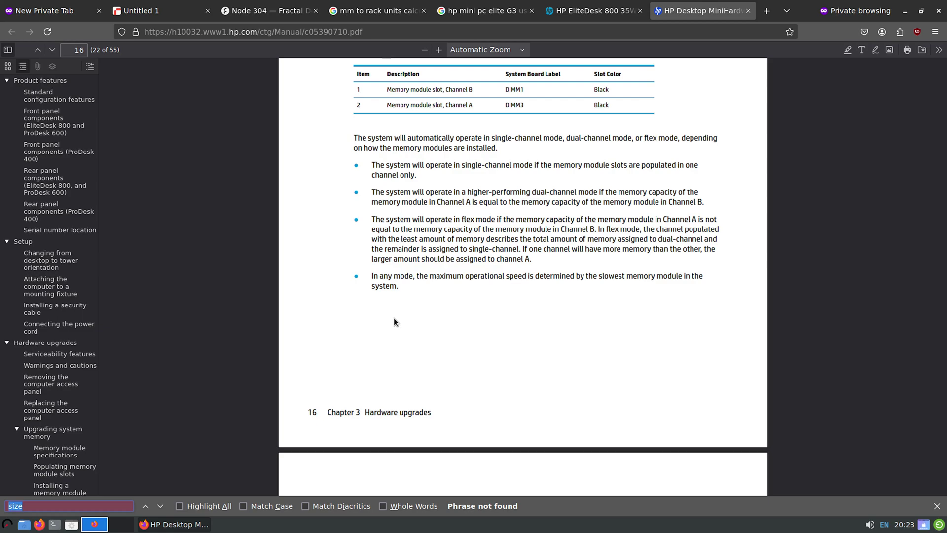
type("mm")
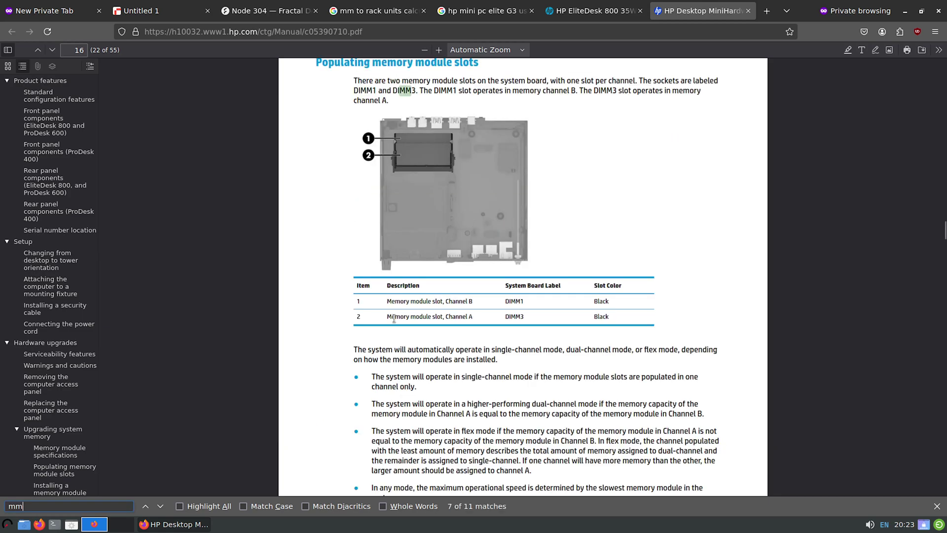
key("Return")
key("Return")
key("Return")
key("Return")
key("Return")
key("Return")
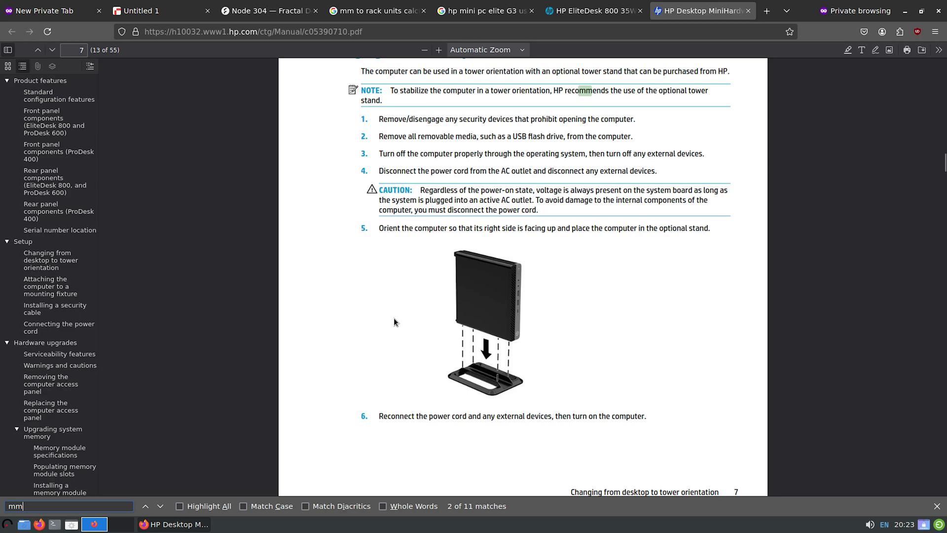
key("Return")
key("Return")
key("Return")
key("Return")
key("Return")
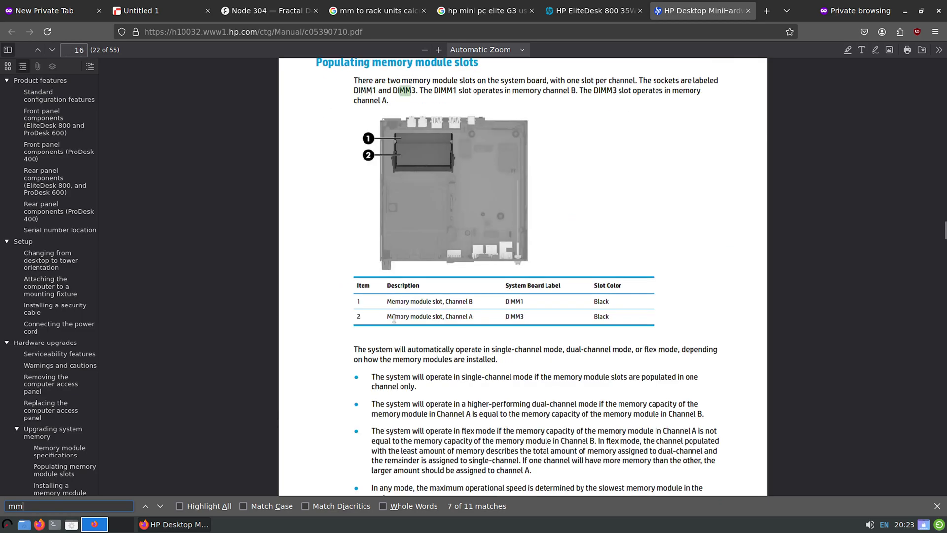
key("ctrl+w")
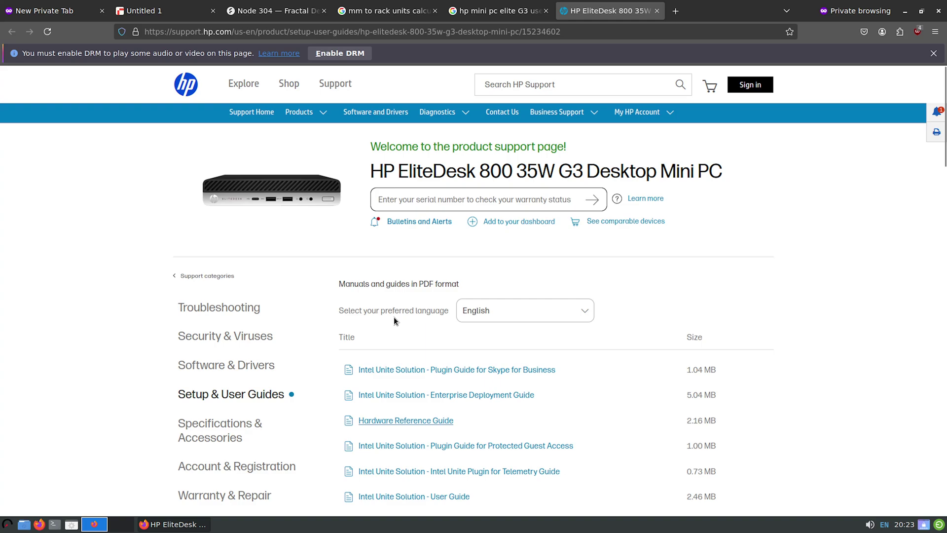
Copy the product name "HP EliteDesk 800 35W G3" from the support page and search the web for its dimensions
left_click_drag(391, 171, 575, 171)
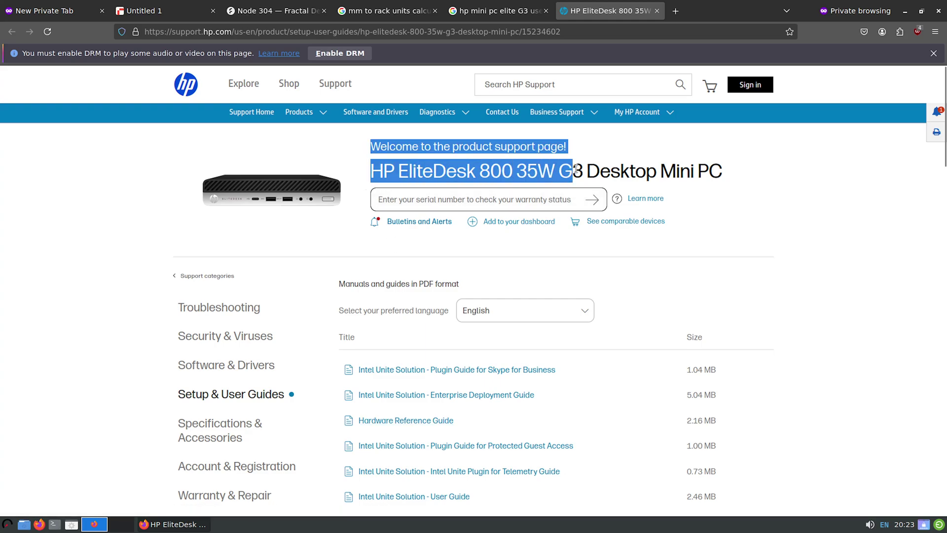
left_click(576, 169)
double_click(571, 171)
left_click_drag(355, 179, 373, 176)
key("ctrl+c")
key("ctrl+l")
key("ctrl+v")
type("dim")
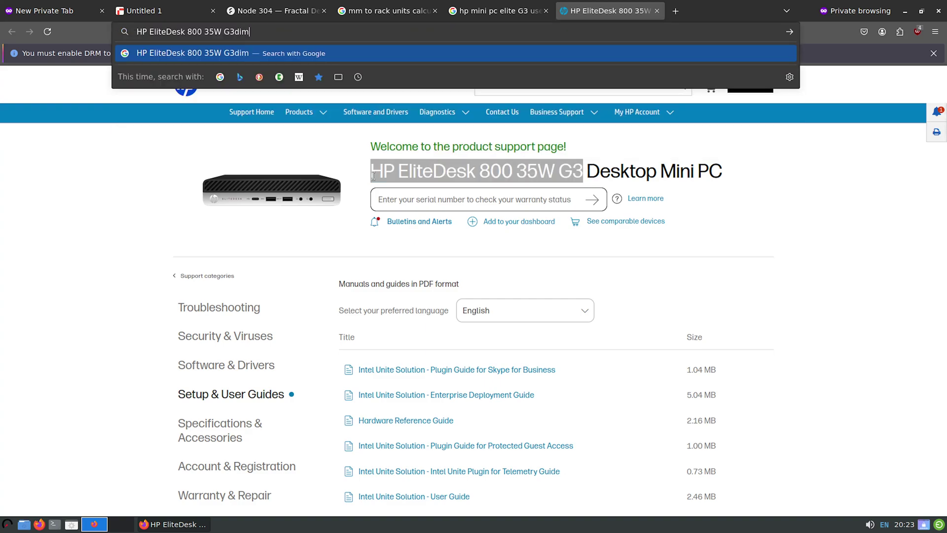
type("enstions")
key("Return")
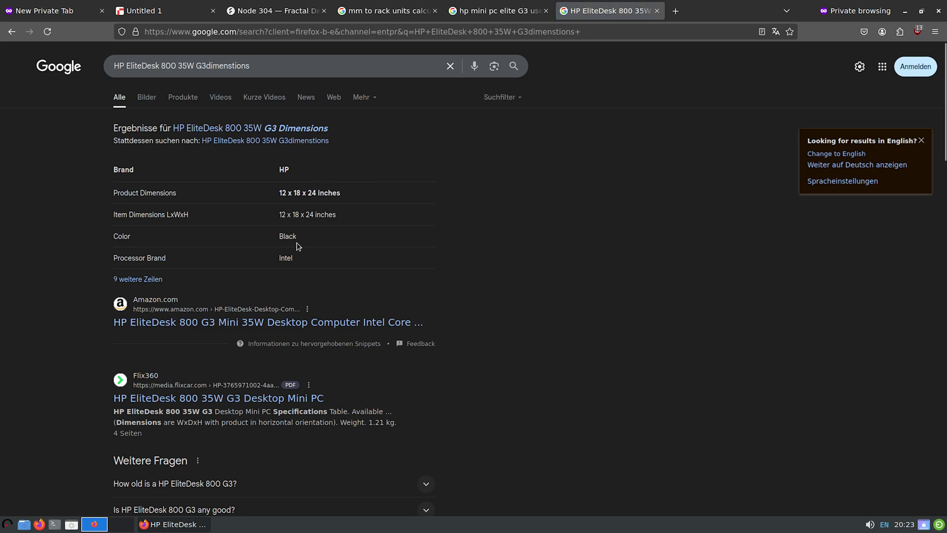
Switch to the corrected search "HP EliteDesk 800 35W G3 Dimensions", open the Flix360 datasheet PDF and examine its specifications table
left_click(256, 128)
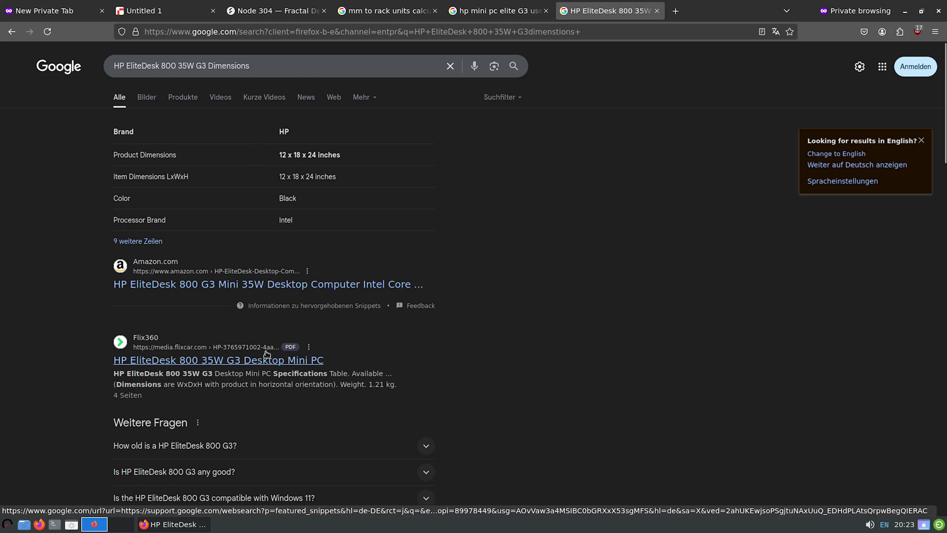
left_click(254, 361)
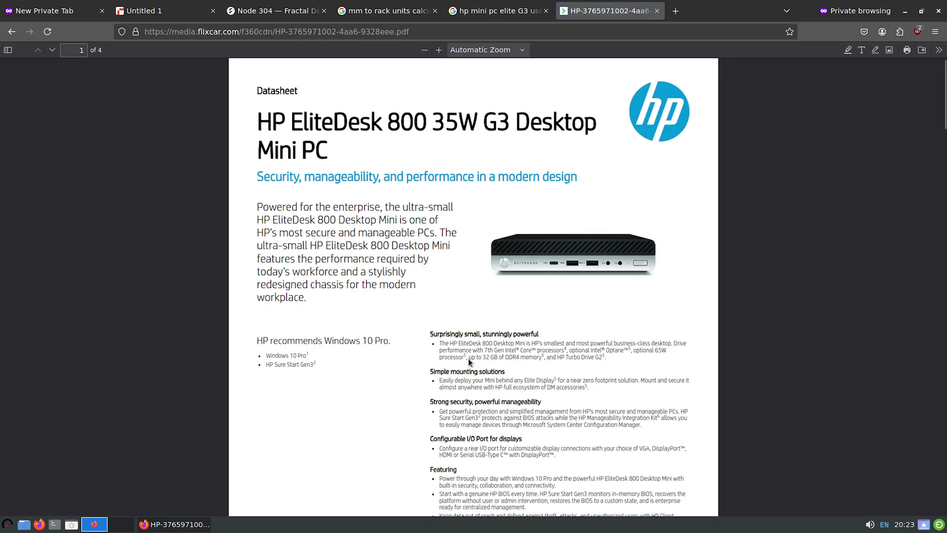
scroll(545, 366, "up", 1)
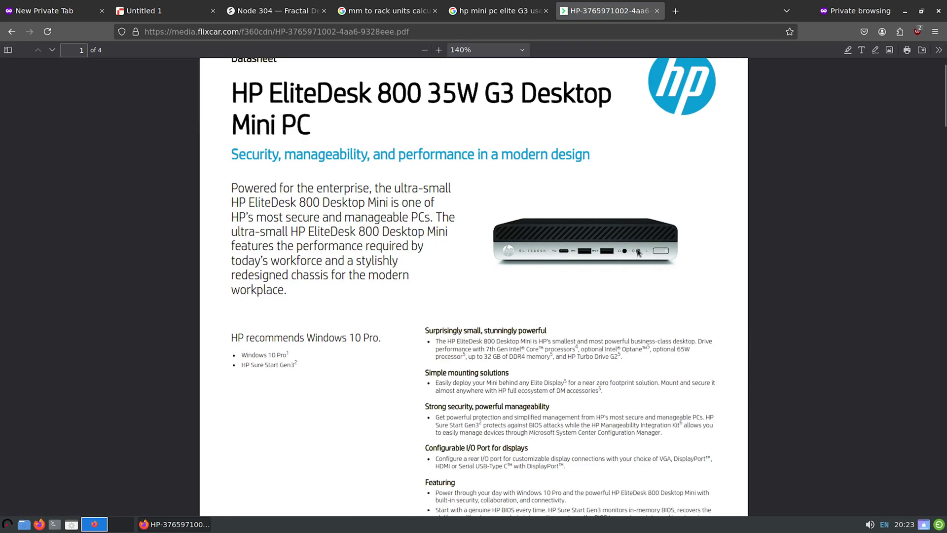
scroll(544, 334, "down", 8)
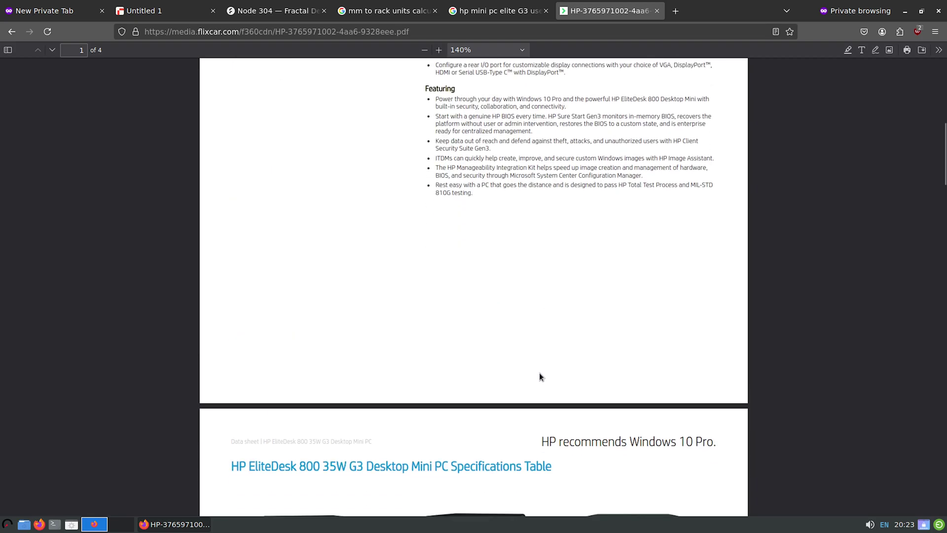
scroll(539, 373, "down", 10)
scroll(452, 338, "up", 2)
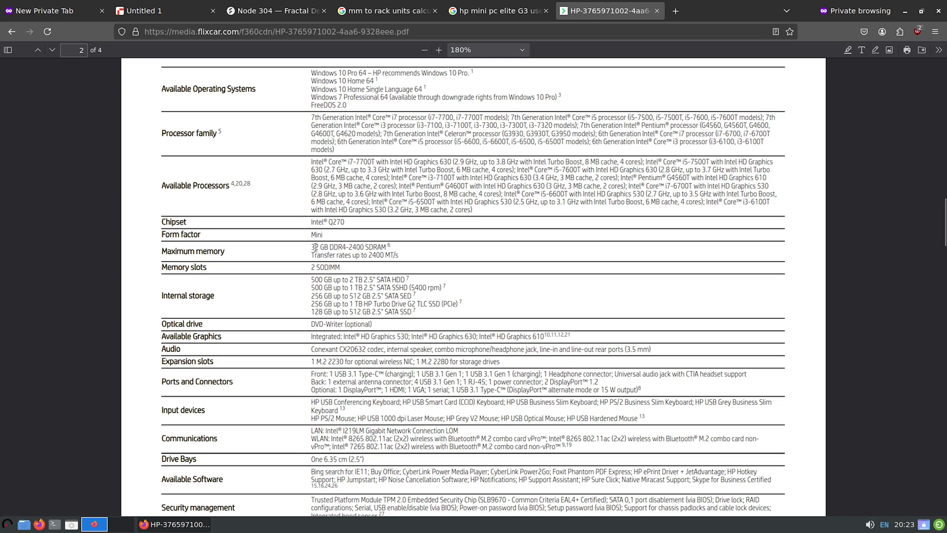
left_click_drag(311, 250, 391, 238)
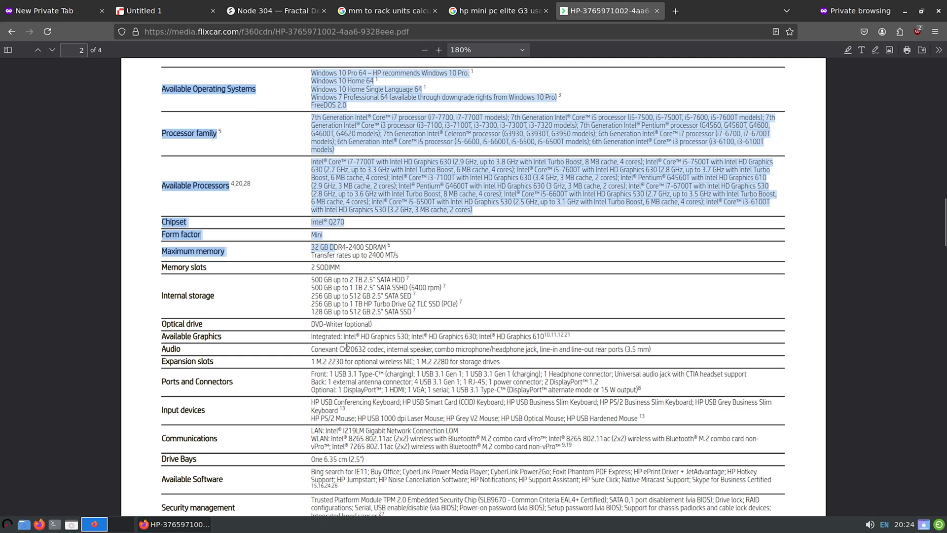
Search the datasheet for "mm" and examine the Dimensions row of the specifications table
key("ctrl+f")
type("mm")
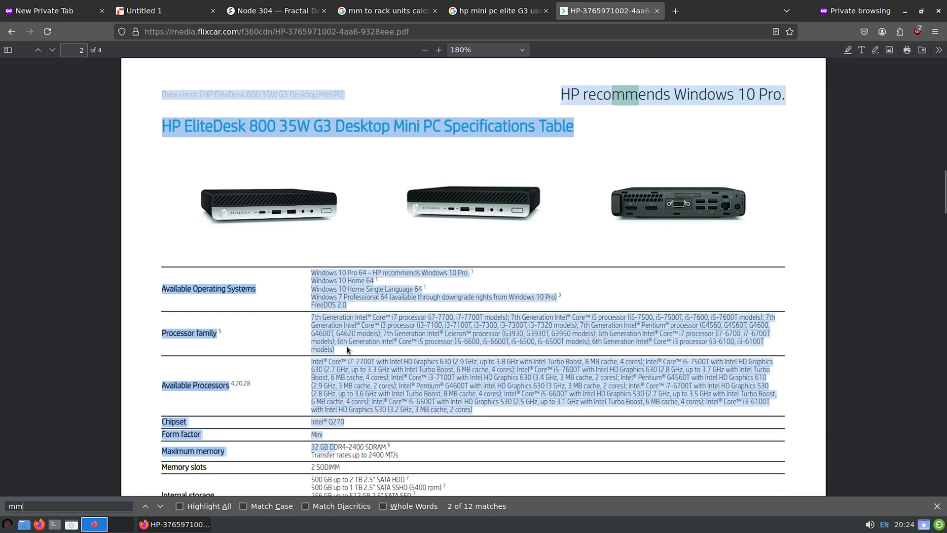
scroll(473, 290, "down", 9)
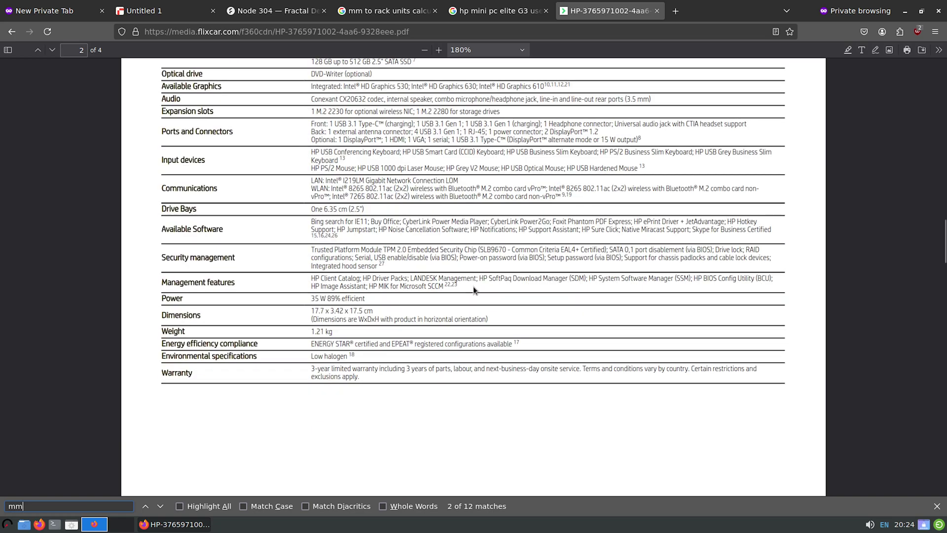
key("Return")
key("Return")
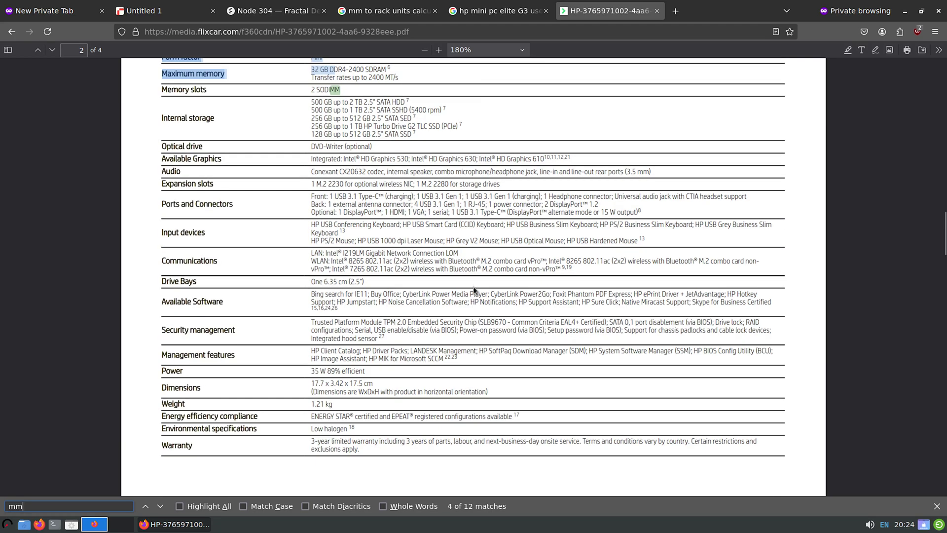
key("Return")
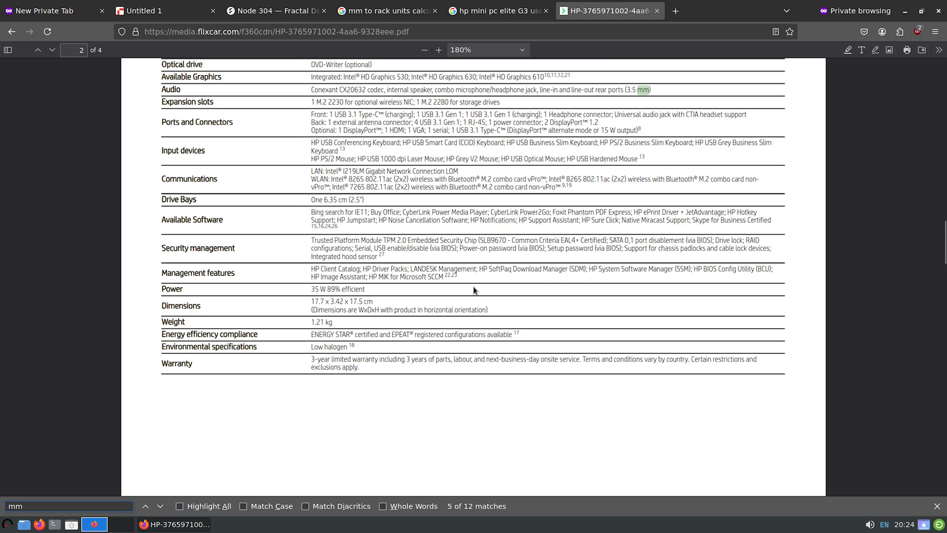
key("Return")
key("Return")
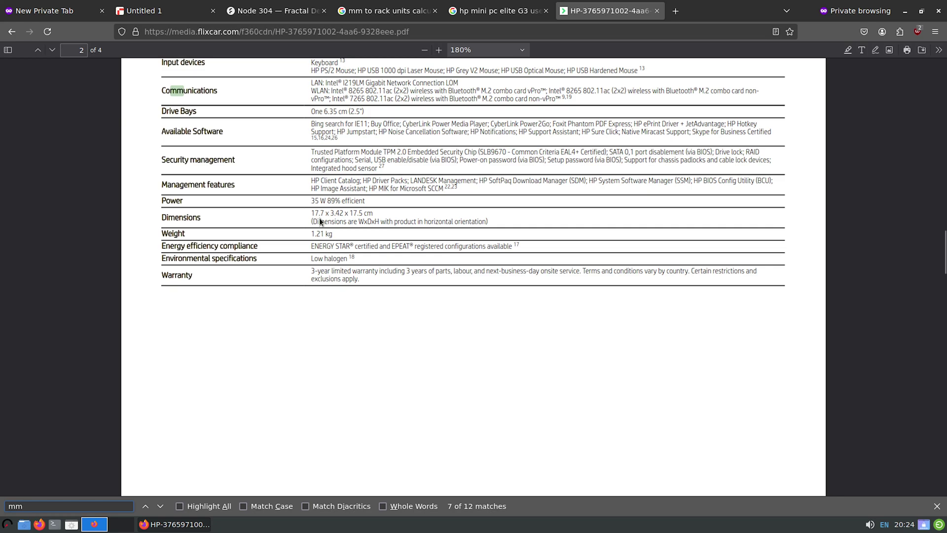
scroll(309, 214, "up", 1)
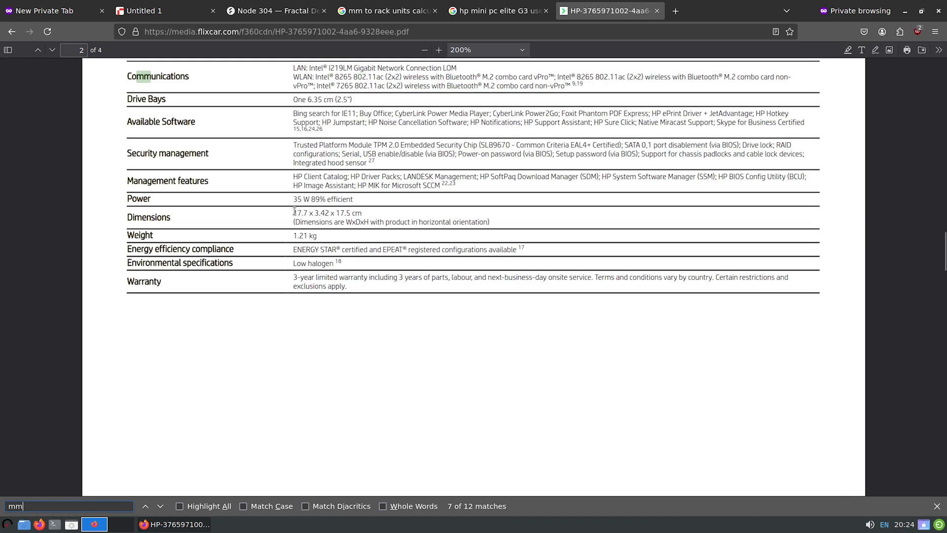
left_click_drag(295, 211, 359, 213)
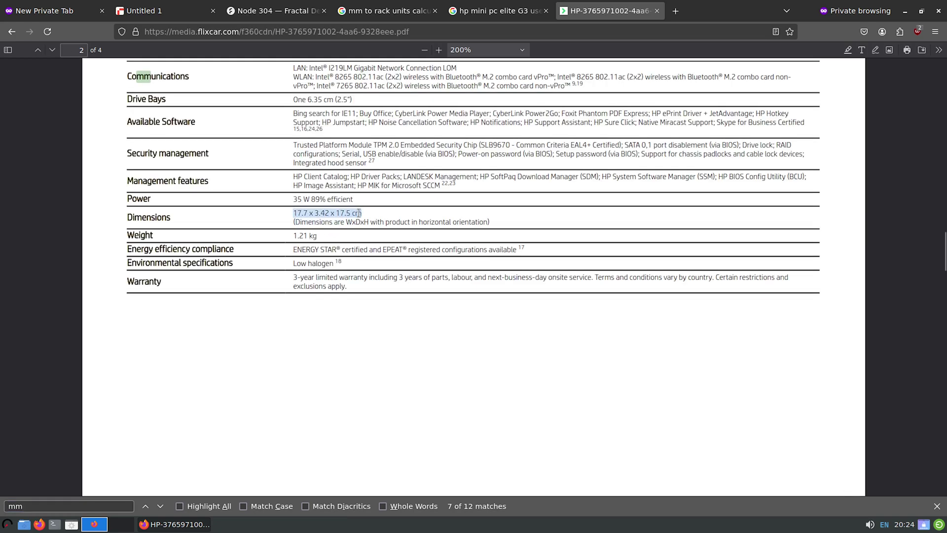
left_click(317, 210)
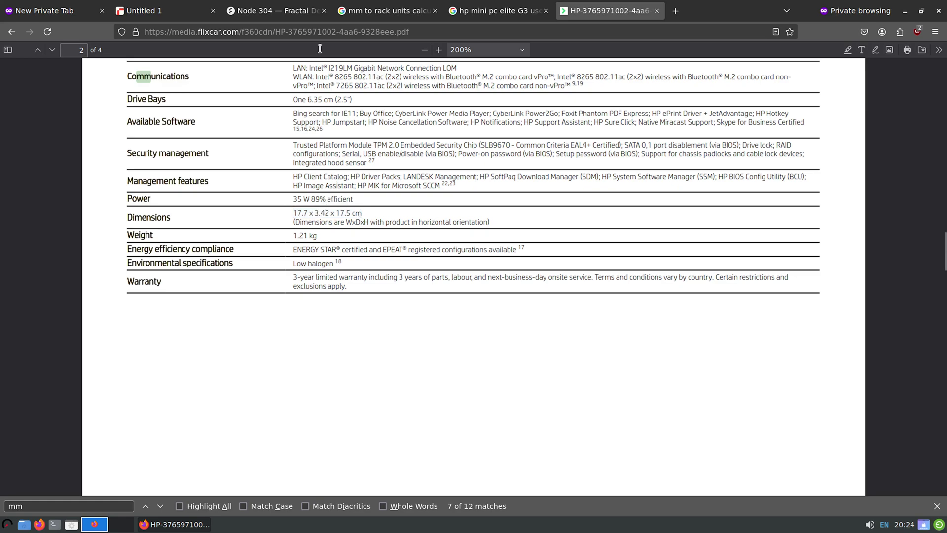
Return to the Rows spreadsheet and enter "ProxMox cluster" in cell C13, below the NAS entries
left_click(160, 15)
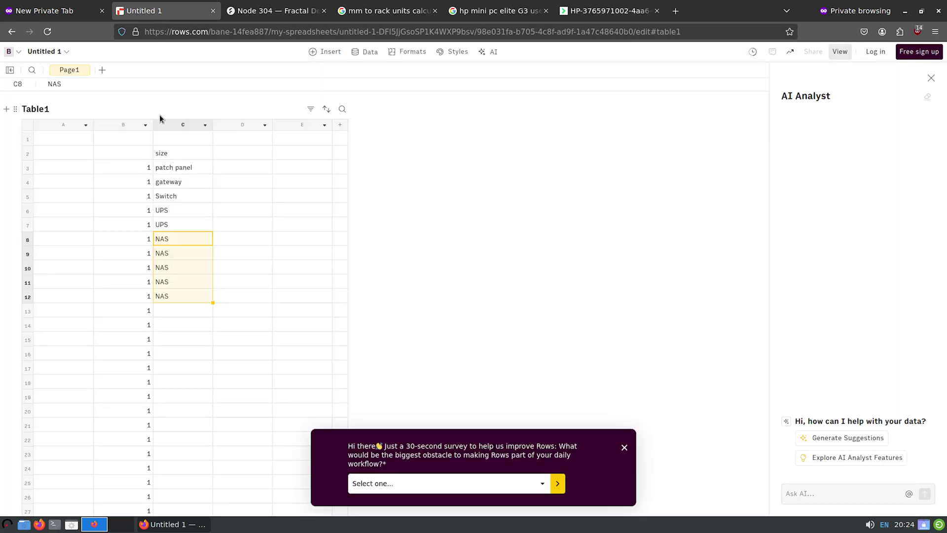
left_click(187, 309)
type("Peo")
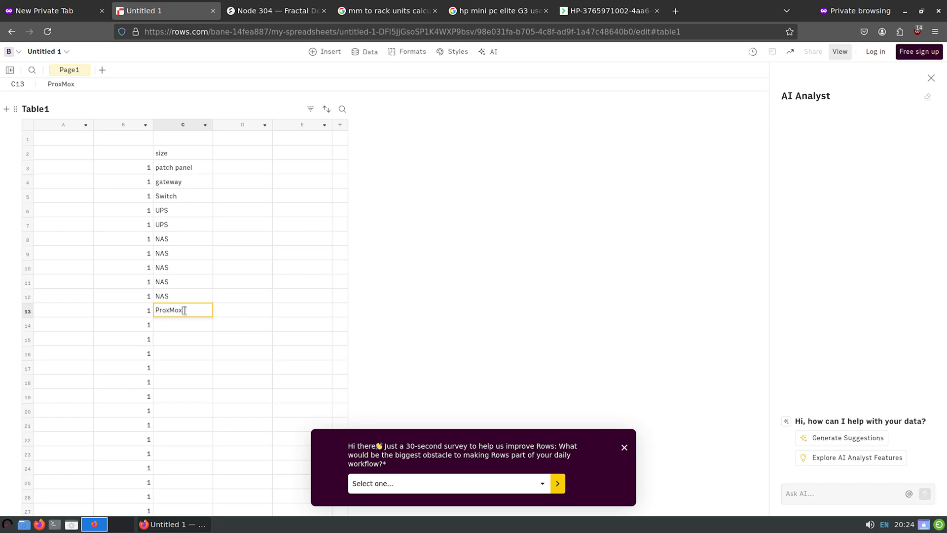
type("xMox cluster")
key("Return")
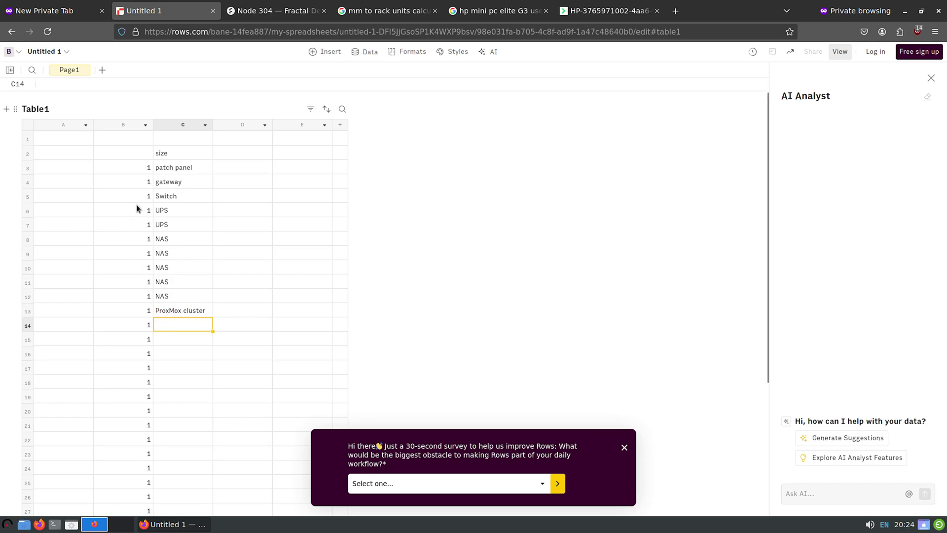
Select the unit values in B3:B13, from patch panel to ProxMox cluster, to check their summary statistics
left_click(140, 167)
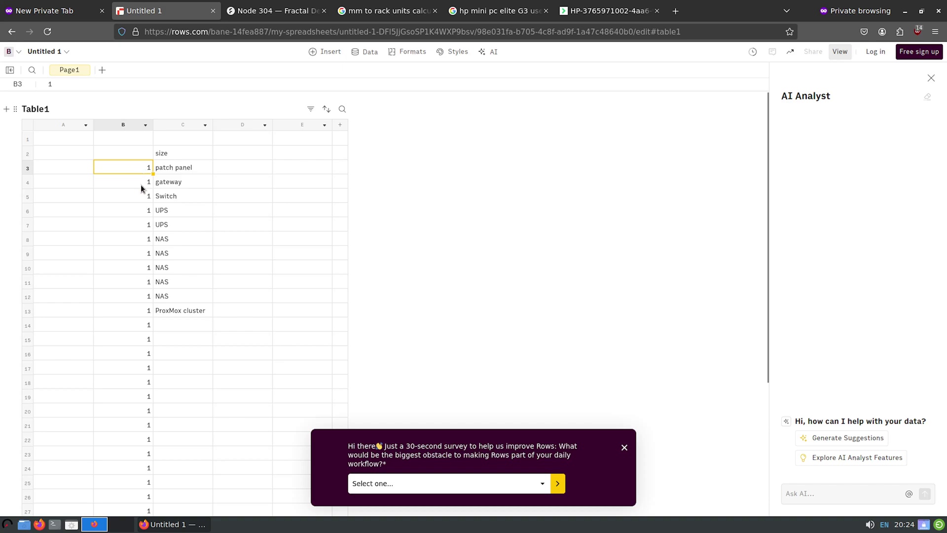
left_click(131, 311, "shift")
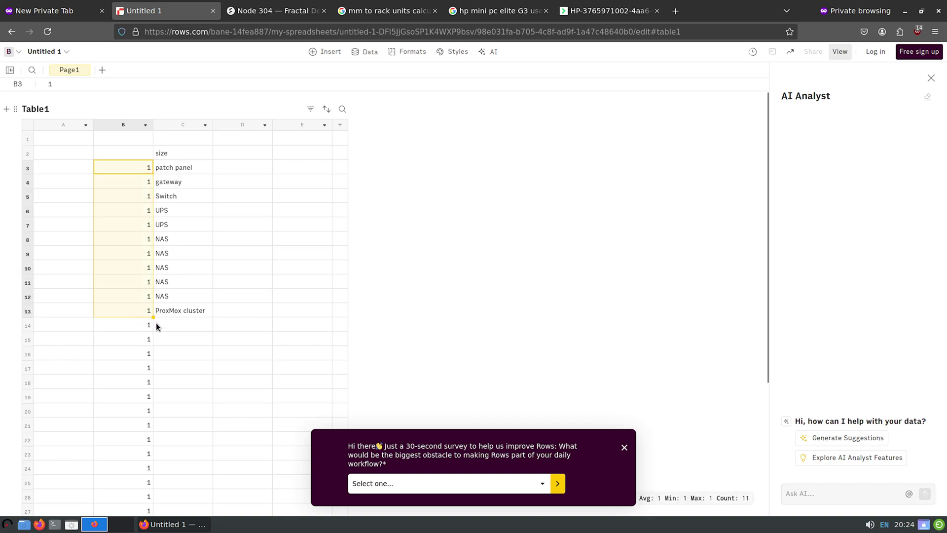
Dismiss the survey pop-up and clear the surplus unit values in B14:B37, below the ProxMox cluster row
left_click(624, 447)
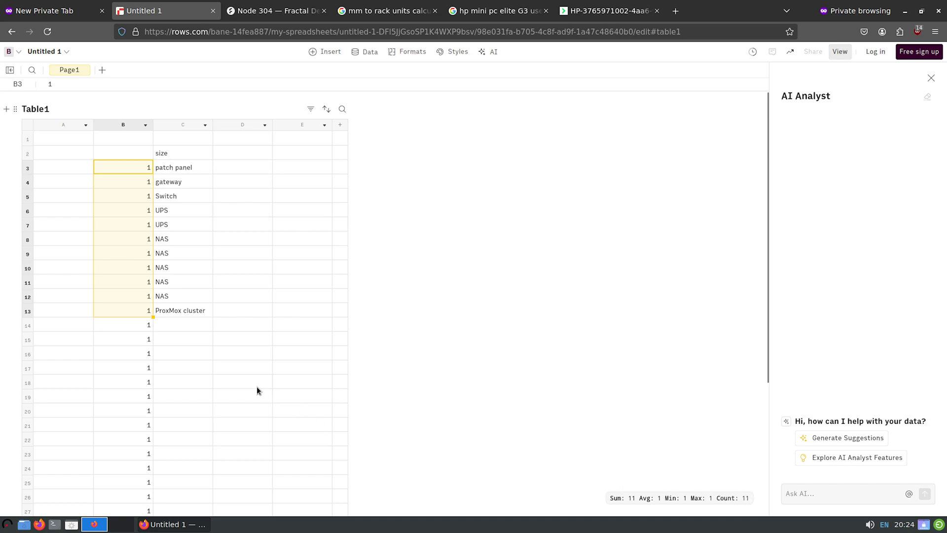
left_click(165, 367)
left_click(132, 325)
scroll(136, 394, "down", 5)
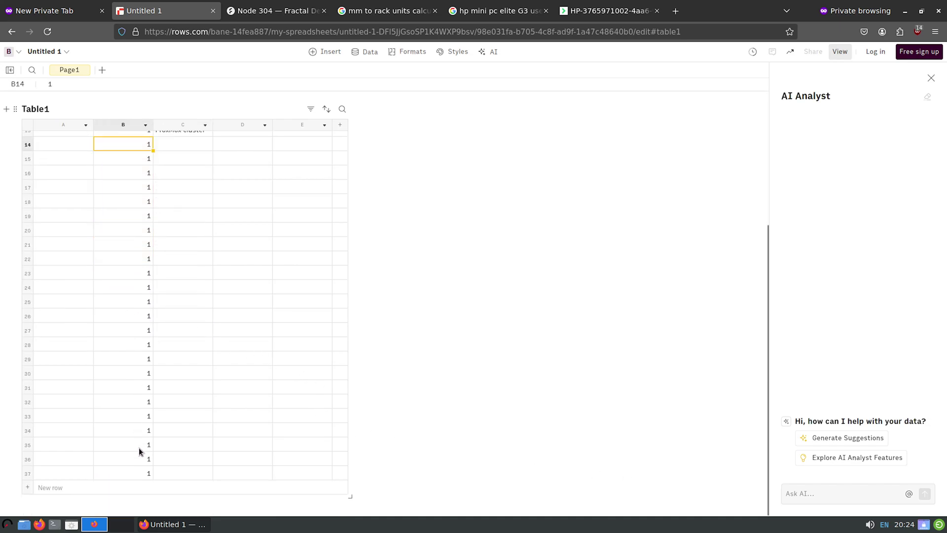
left_click(134, 470, "shift")
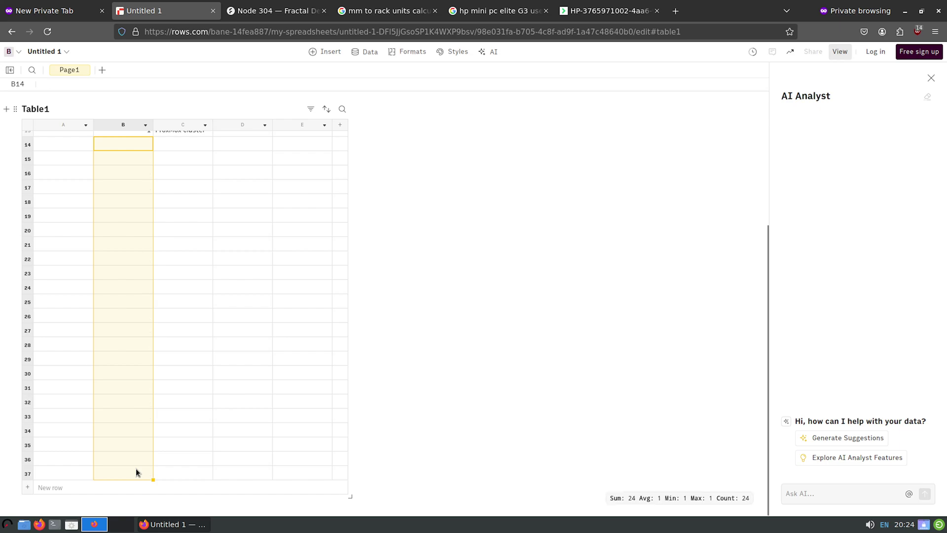
key("ctrl+z")
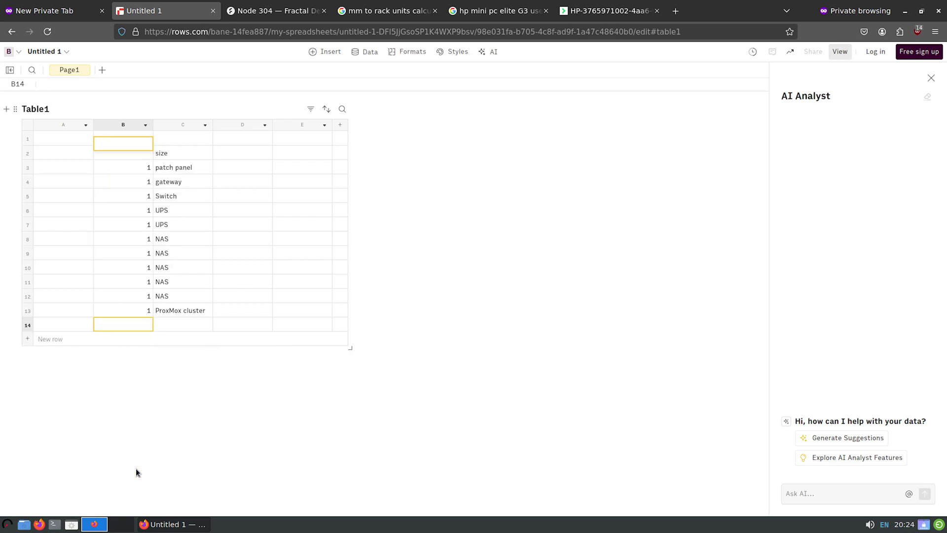
Enter the formula =SUM(B3:B13) in cell B14 to total the rack units
type("=sum")
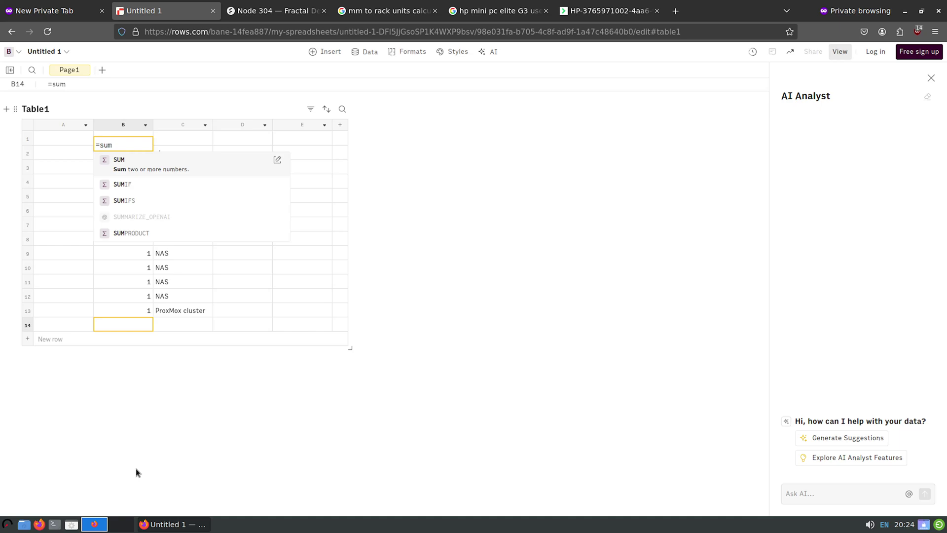
key("Tab")
left_click(127, 310)
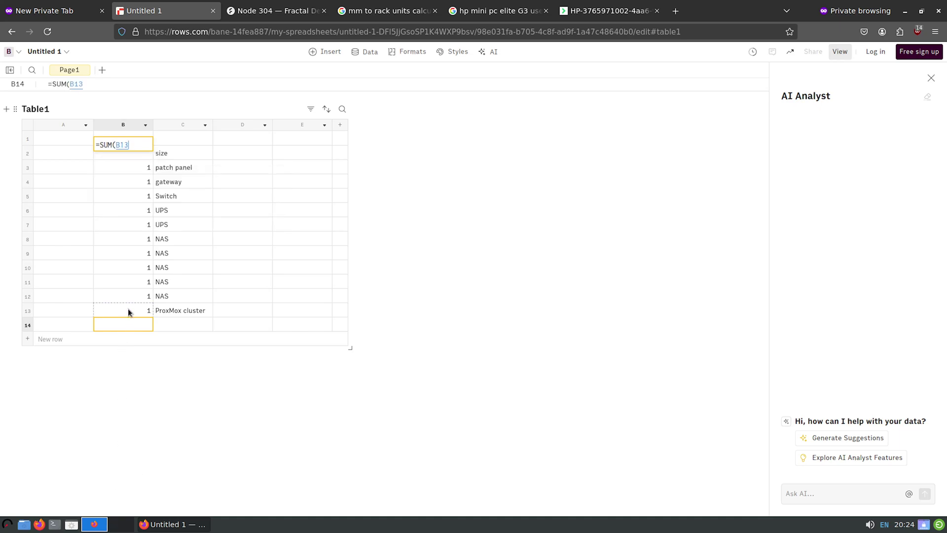
left_click_drag(128, 311, 126, 167)
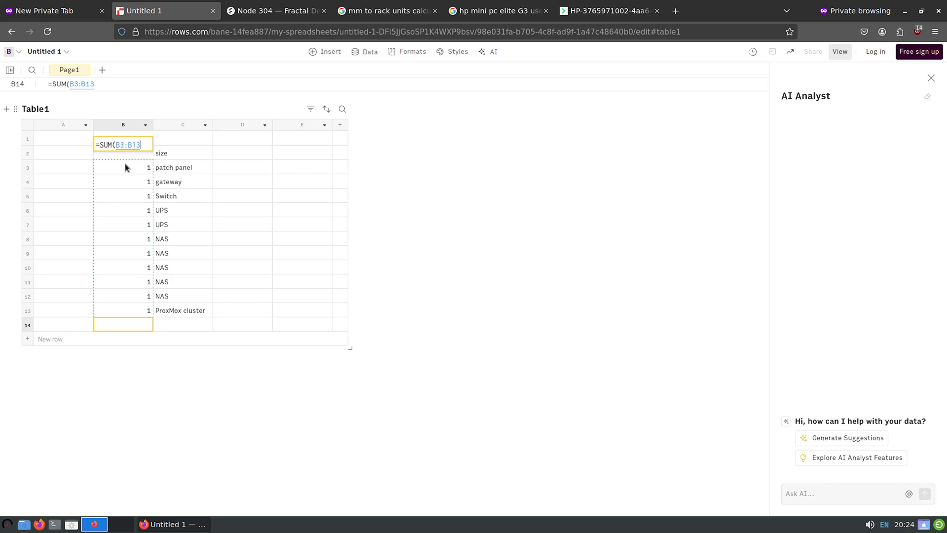
key("Return")
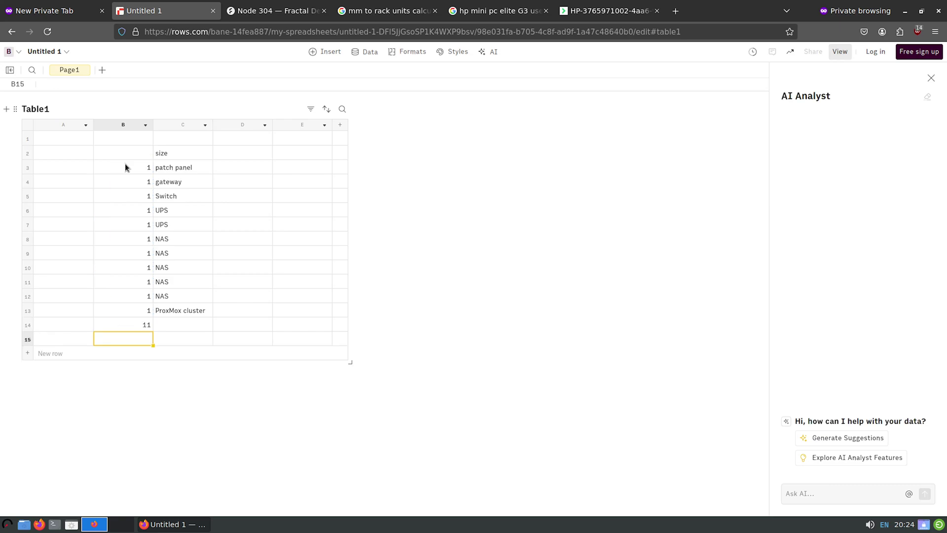
key("Up")
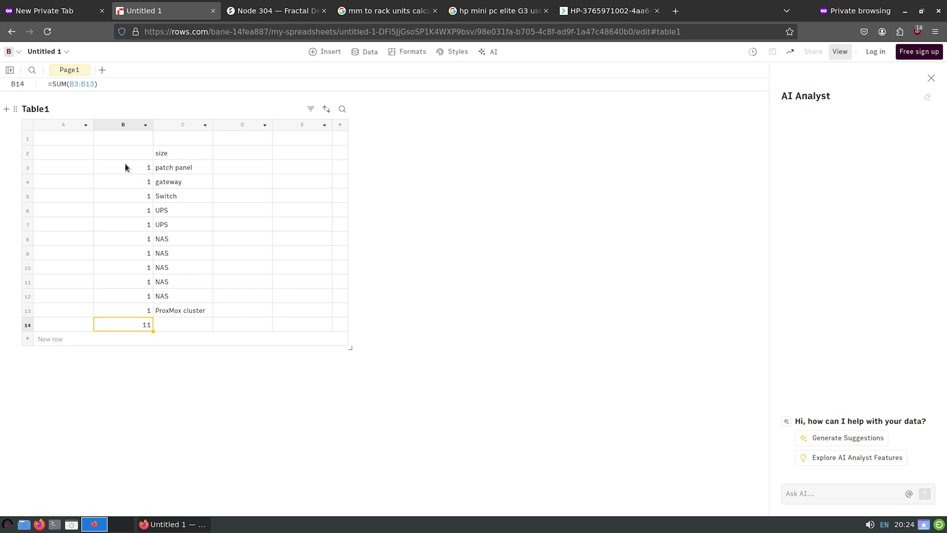
key("Right")
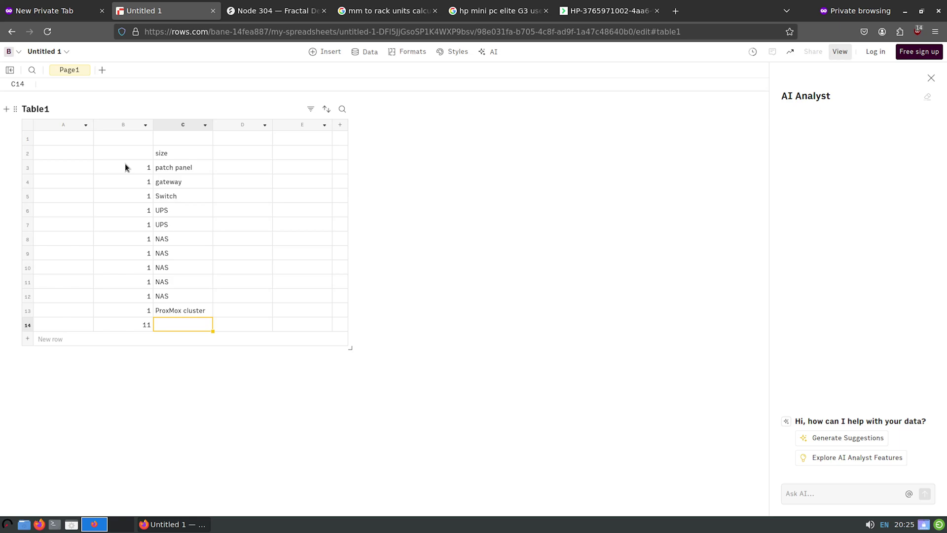
key("Up")
key("Up")
key("Up")
key("Up")
key("Up")
key("Up")
key("Up")
key("Up")
key("Up")
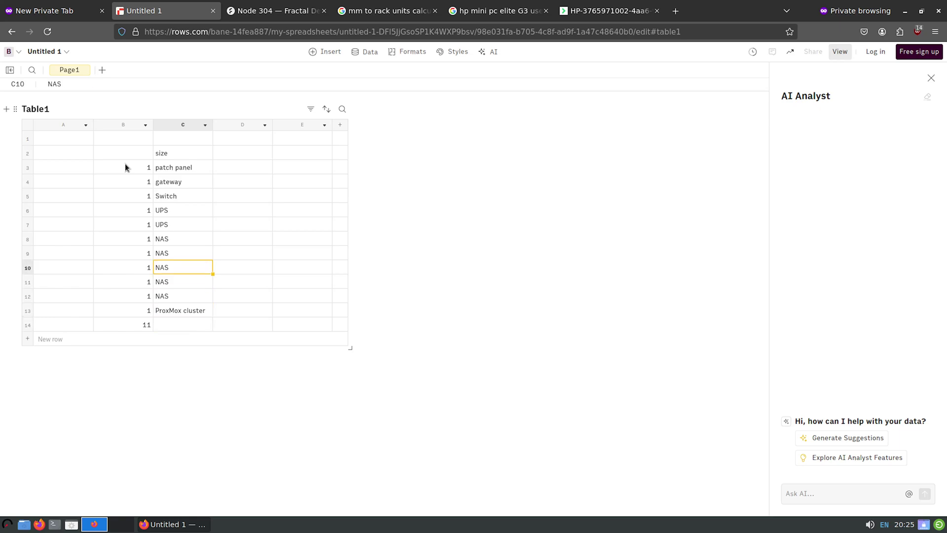
key("Down")
key("shift+Down")
Open the price comparison site geizhals.de in a new browser tab and dismiss the page translation offer
key("ctrl+t")
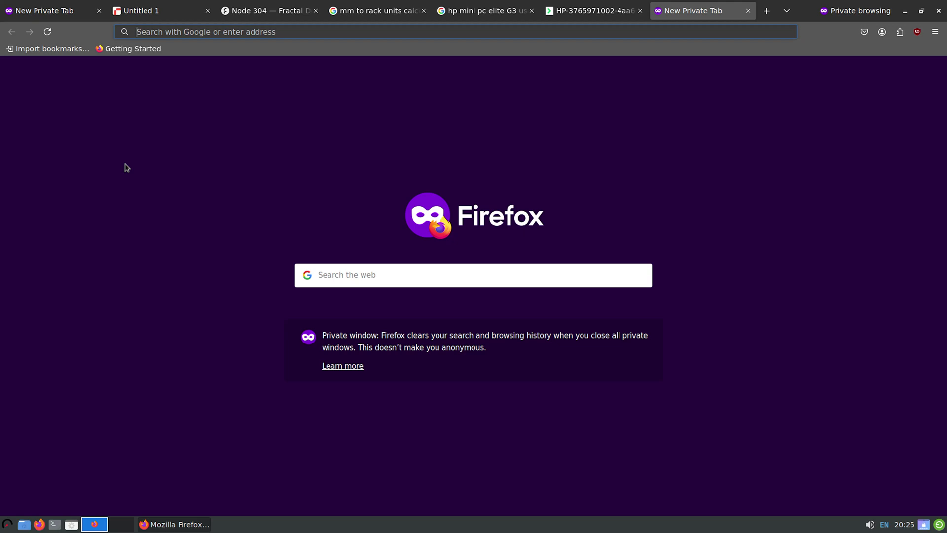
type("geiz")
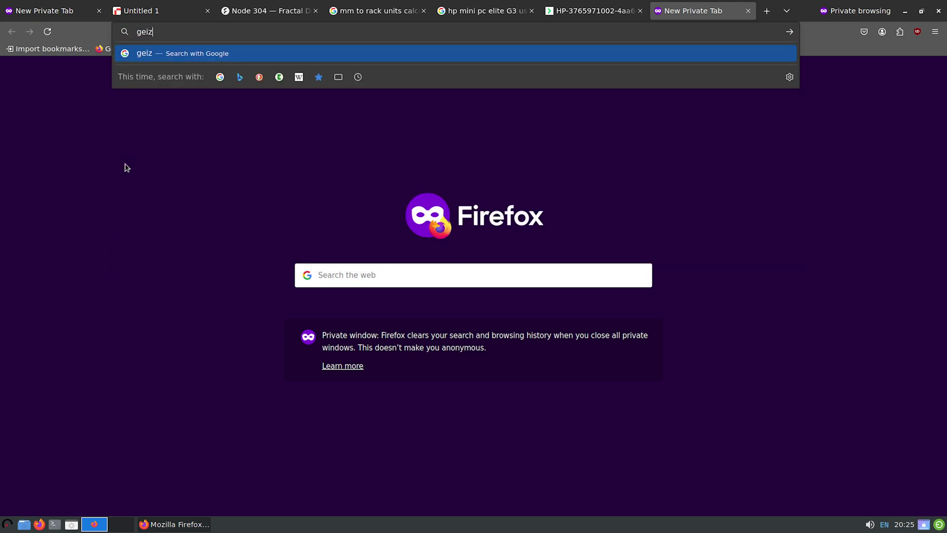
type("hals.de")
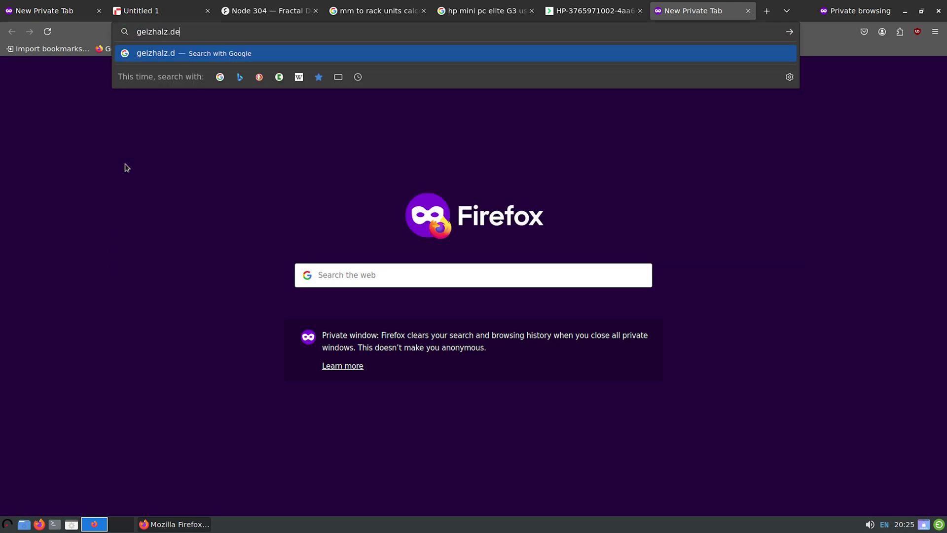
key("Return")
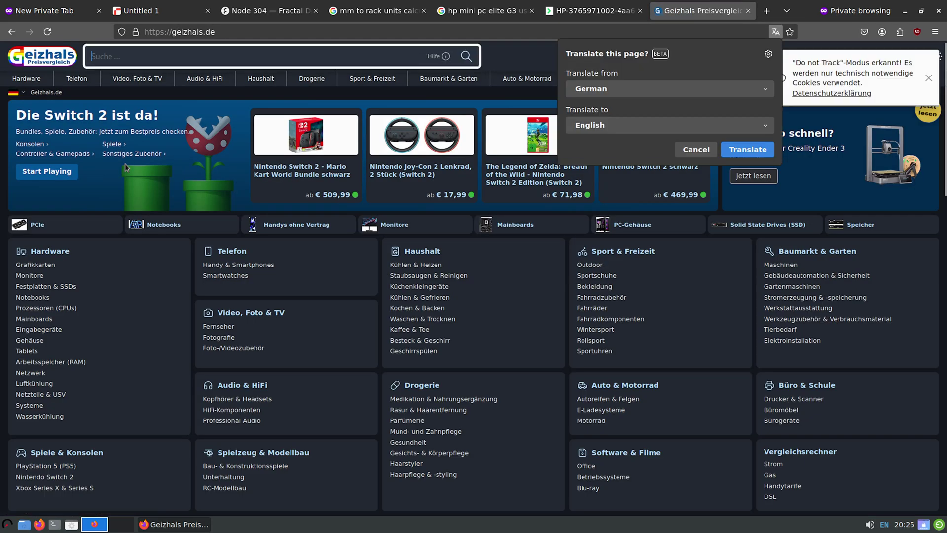
left_click(708, 154)
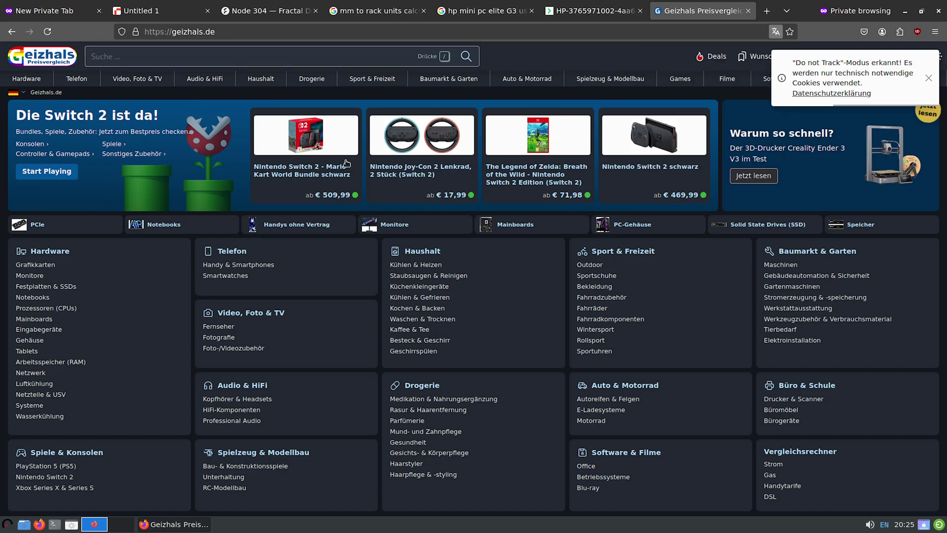
Search Geizhals for "ups cyberpower" and open the CyberPower Advanced PFC Sinewave Tower UPS/USV entry
left_click(51, 255)
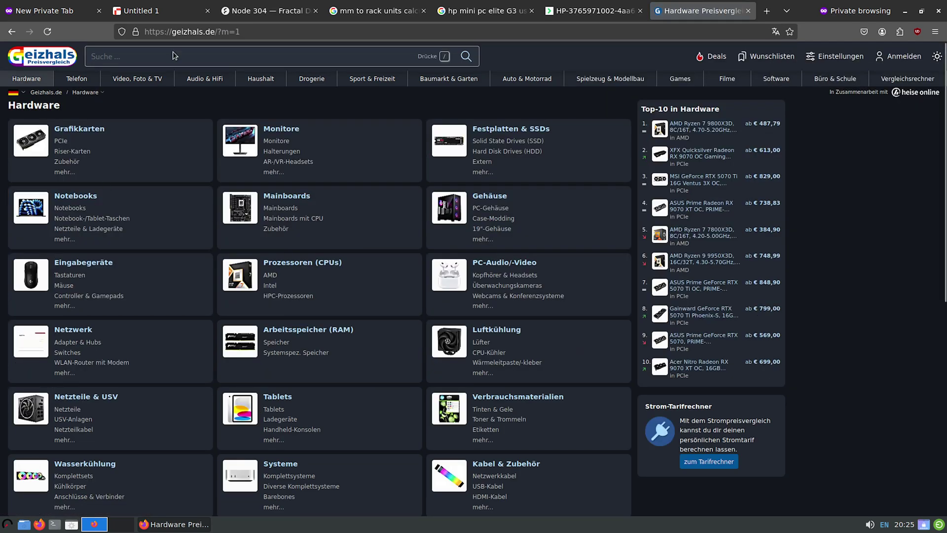
left_click(176, 54)
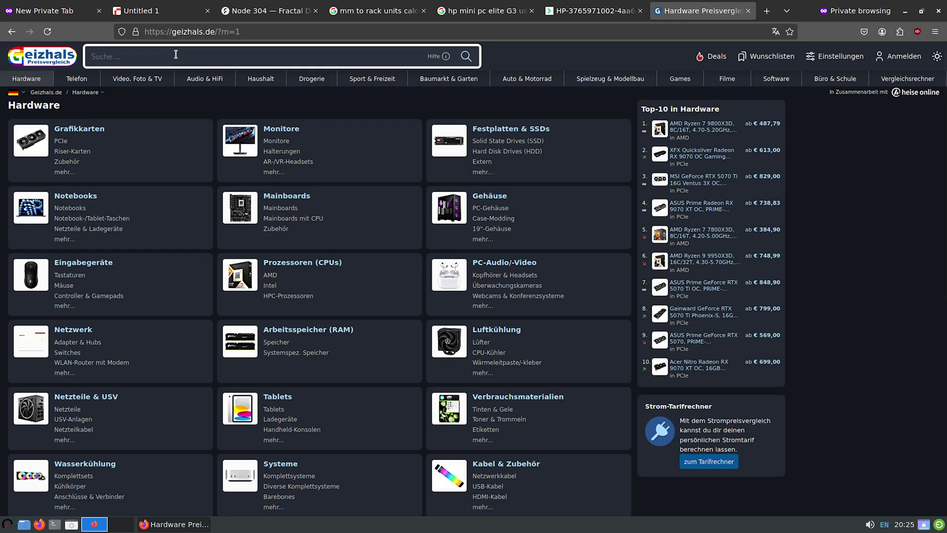
type("ups")
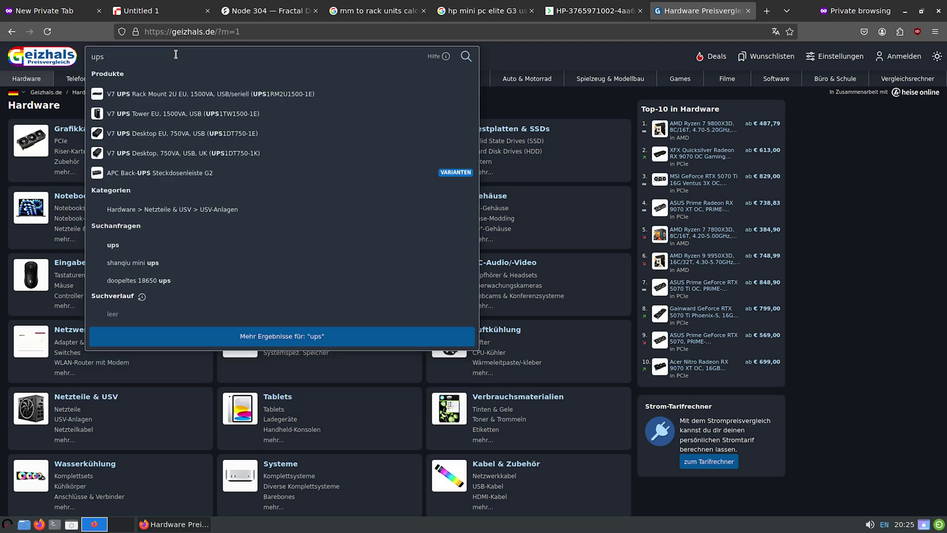
type(" c")
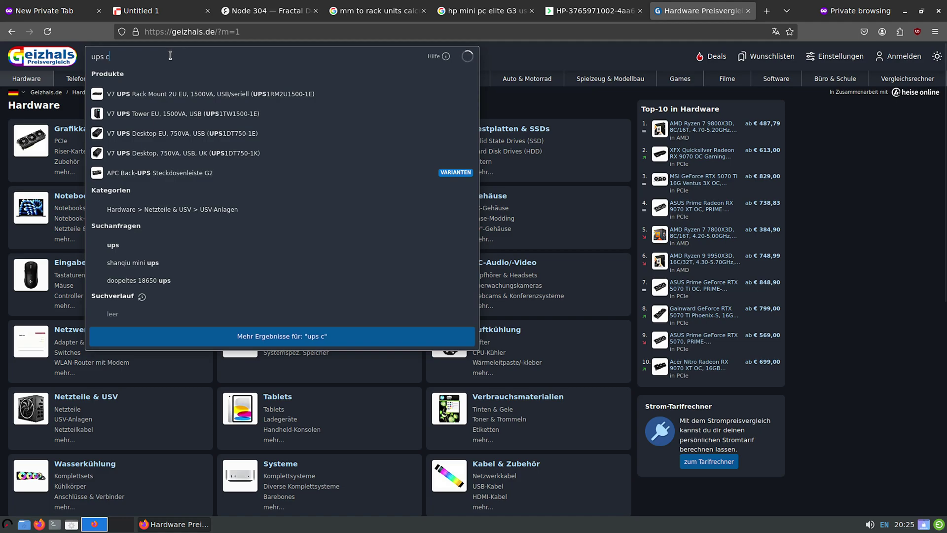
type("yberpower")
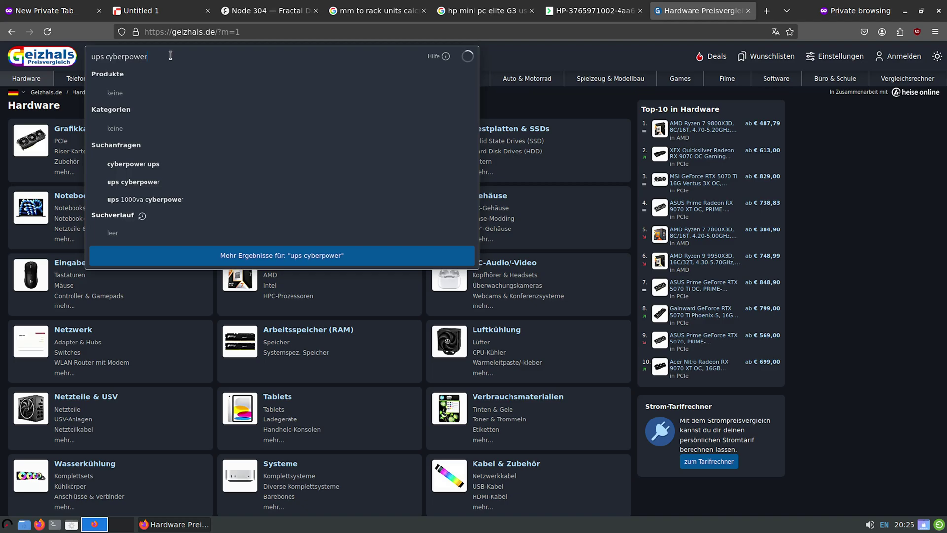
key("Return")
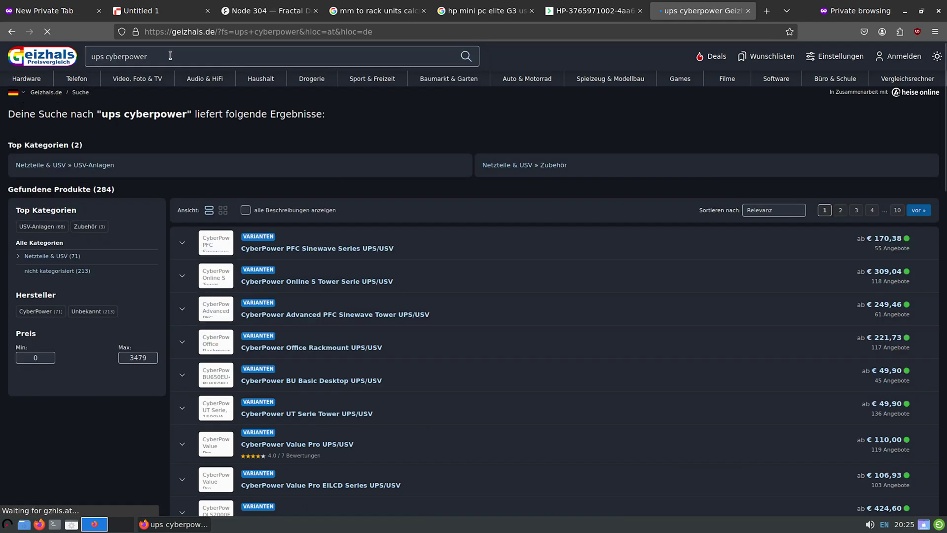
left_click(316, 314)
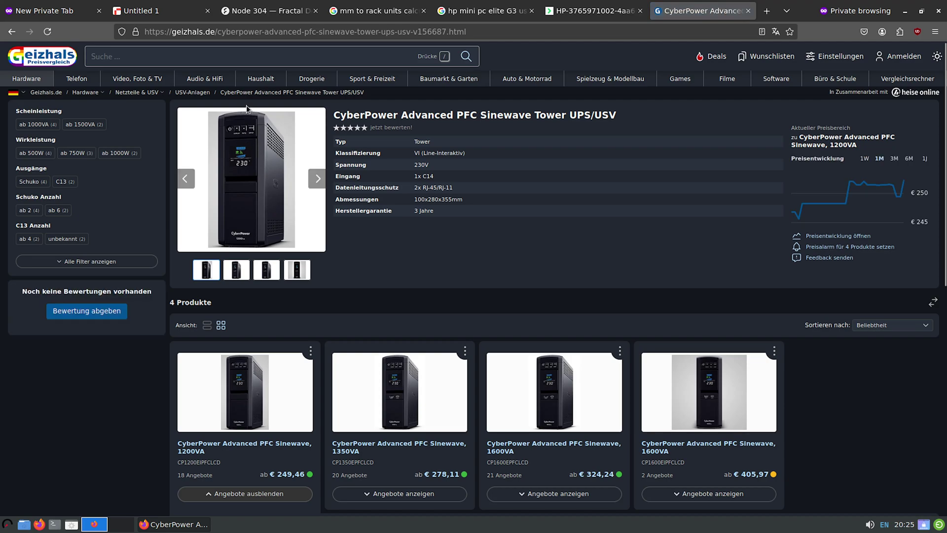
Browse through Netzteile & USV to the USV-Anlagen product list and enlarge the page to 120%
left_click(192, 92)
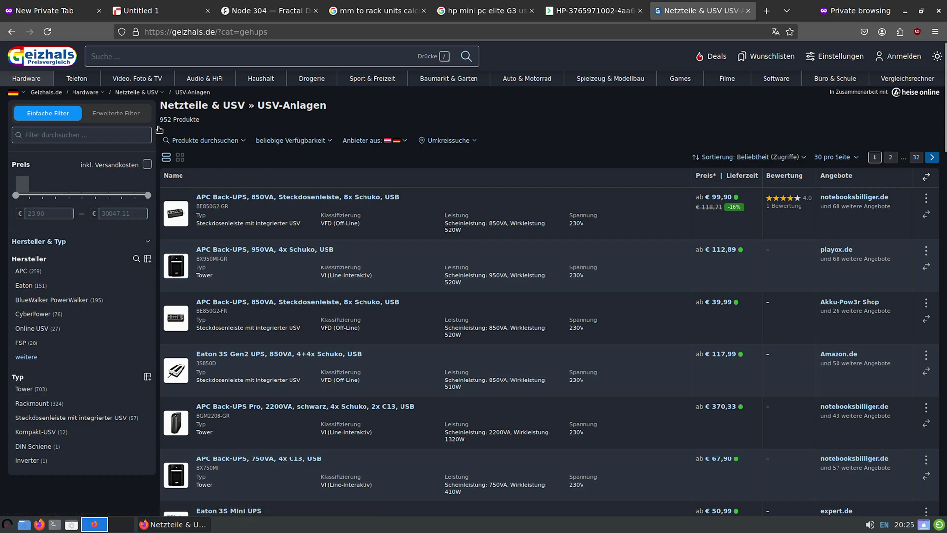
left_click(133, 94)
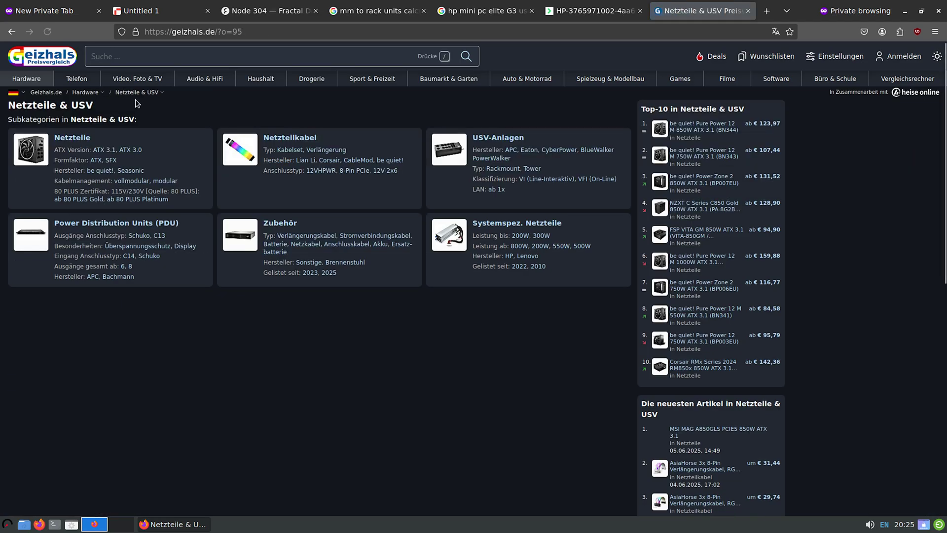
left_click(498, 138)
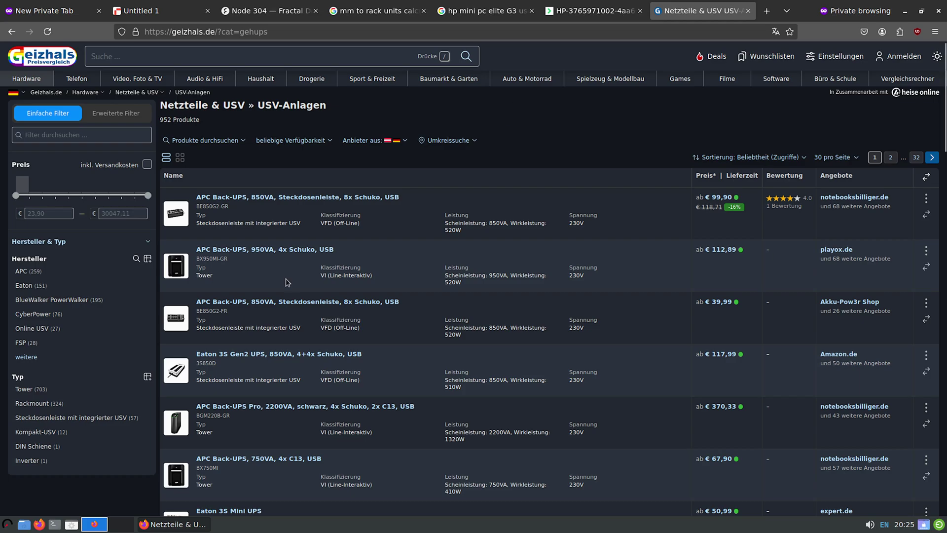
key("ctrl+plus")
key("ctrl+plus")
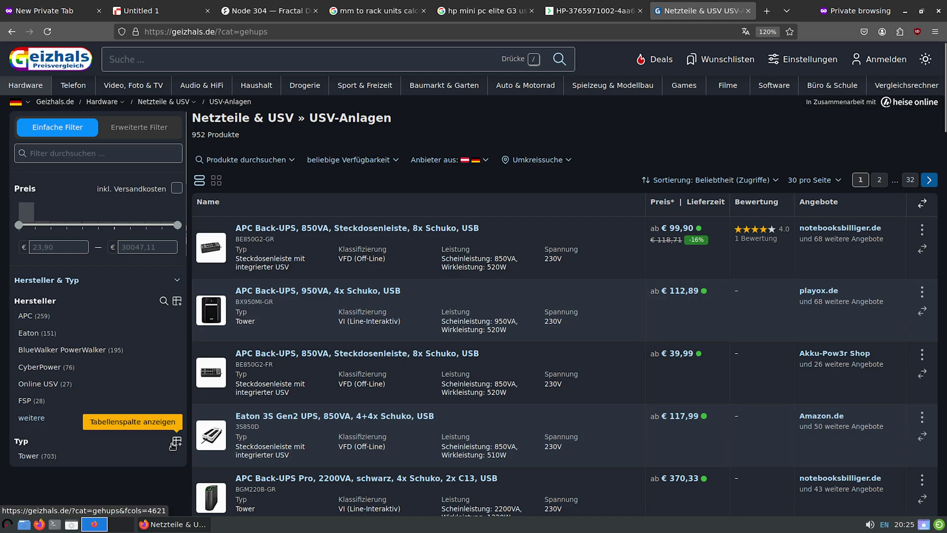
Add the Typ column to the USV-Anlagen list and check the availability and product search options
left_click(178, 441)
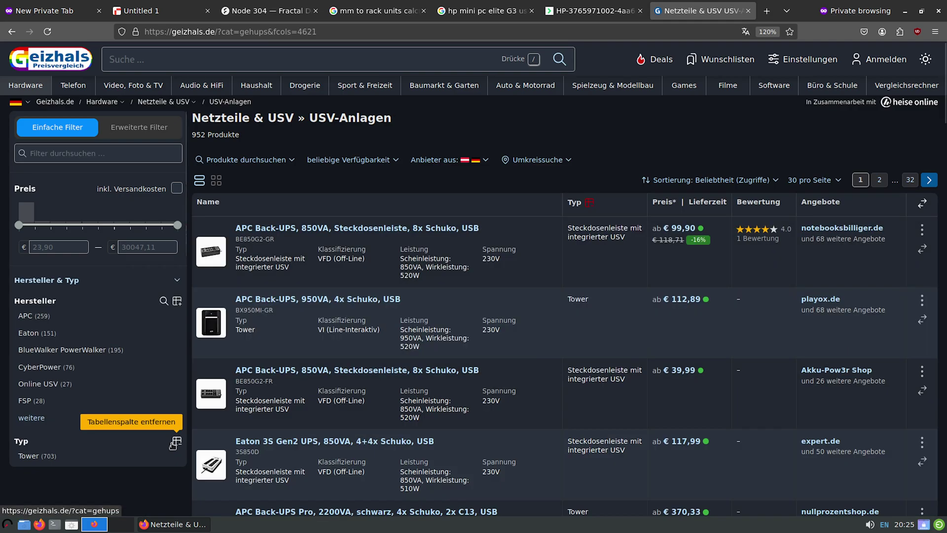
left_click(383, 164)
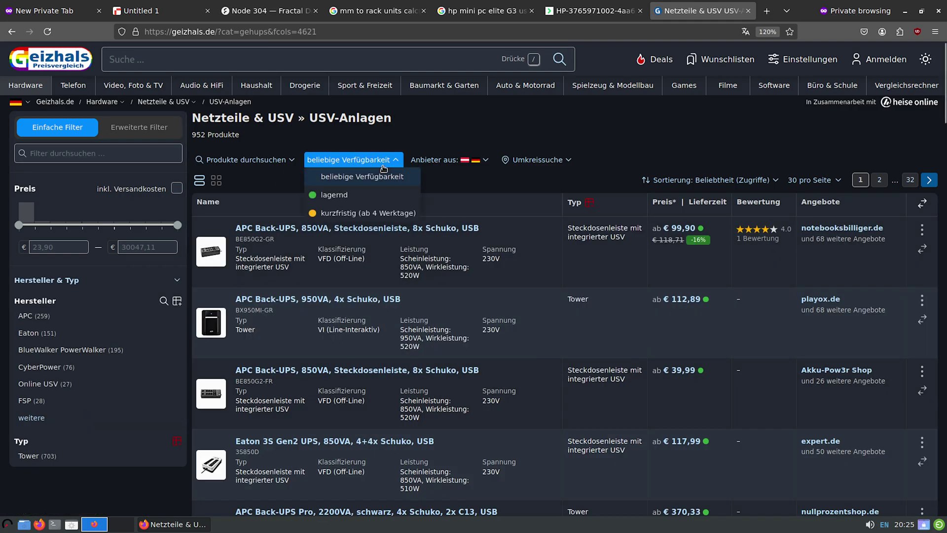
left_click(276, 163)
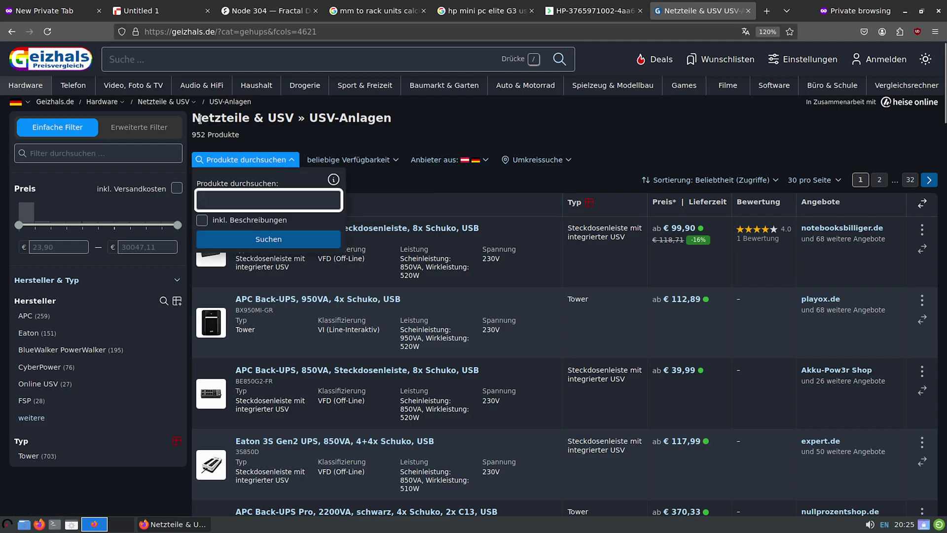
mouse_move(143, 105)
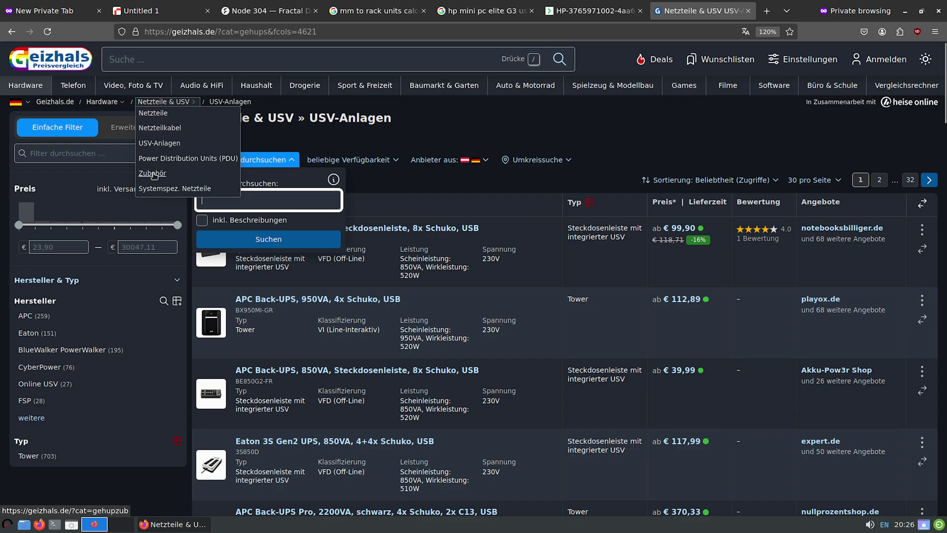
left_click(509, 113)
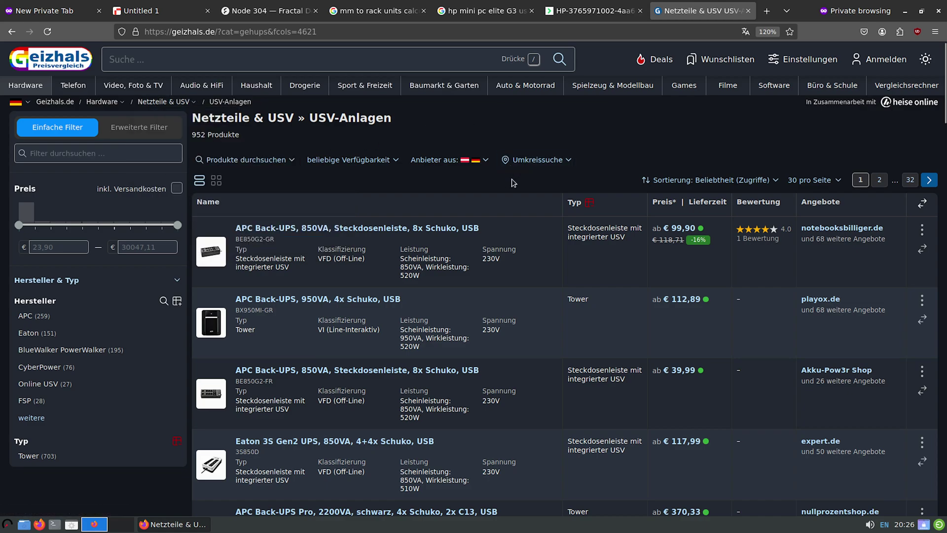
Search Google for the page heading "Netzteile & USV » USV-Anlagen" and look through the results
left_click_drag(192, 117, 392, 118)
right_click(221, 121)
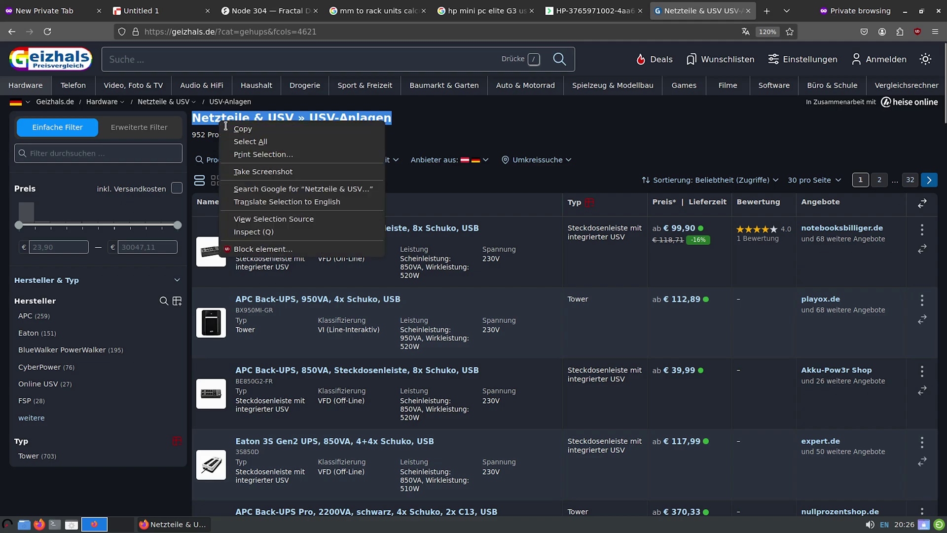
left_click(250, 189)
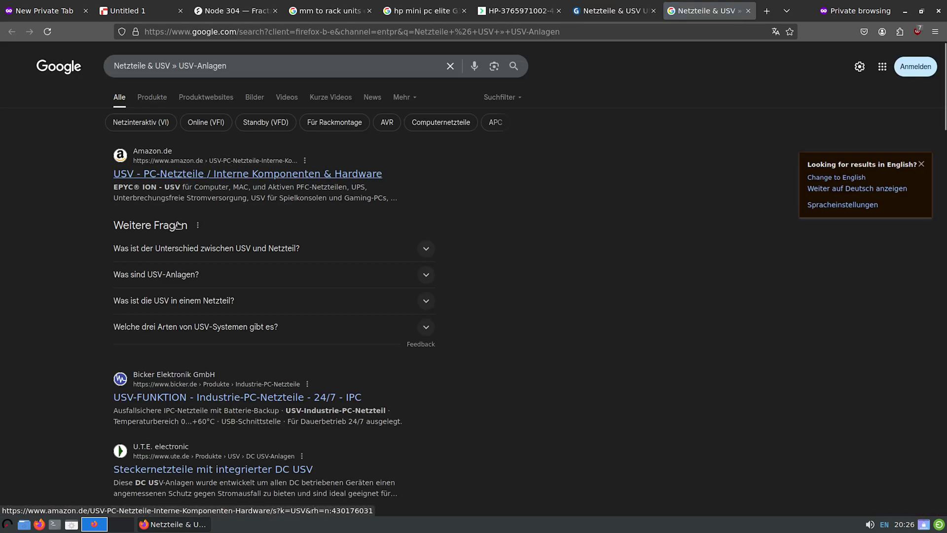
scroll(262, 455, "down", 5)
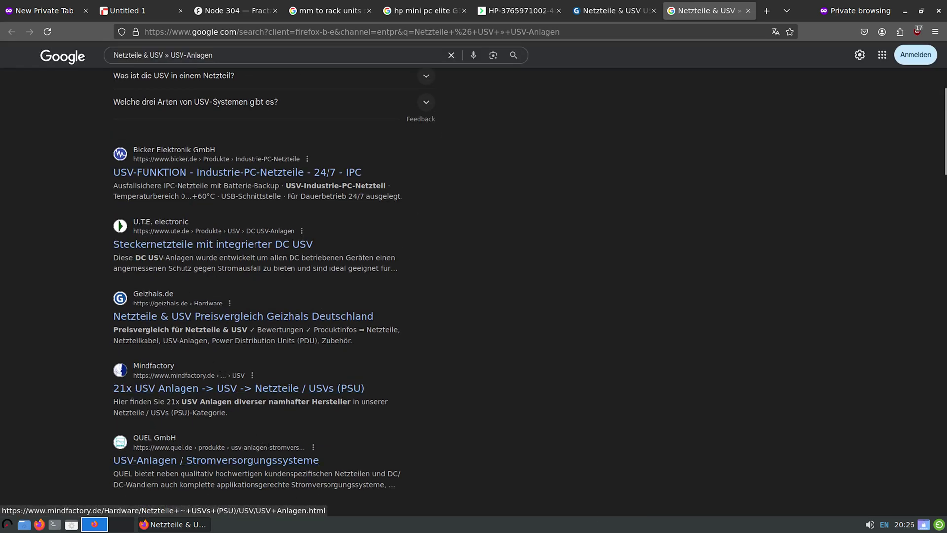
Open the price comparison site idealo.de and accept its cookie consent
key("ctrl+l")
type("idealo.de")
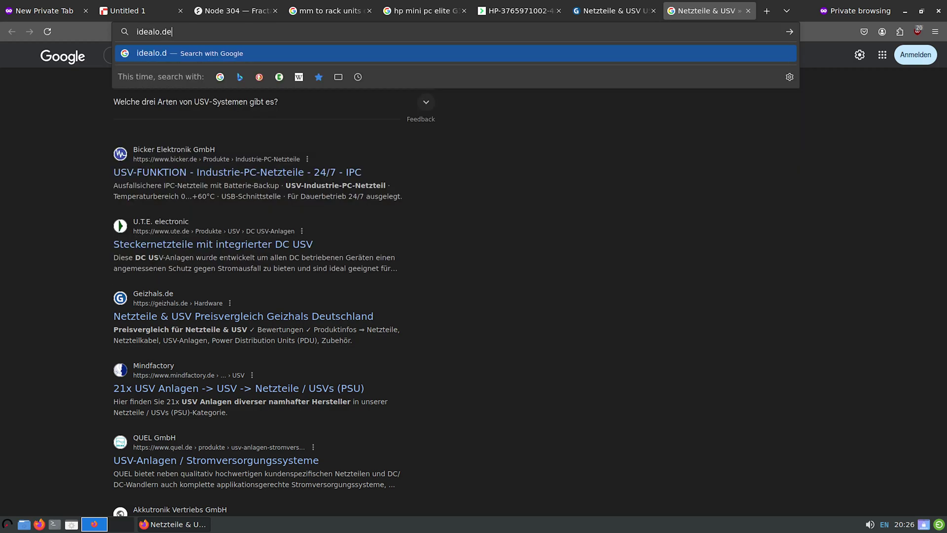
key("Return")
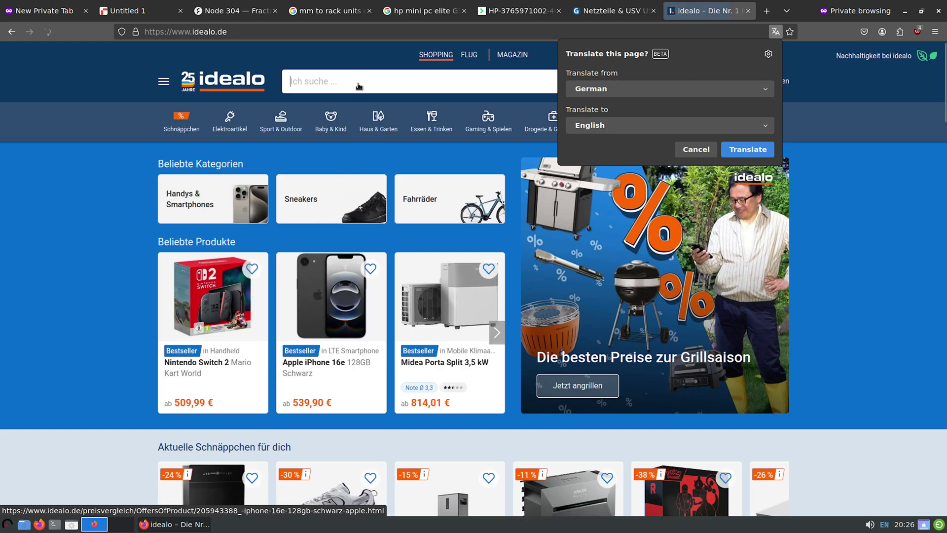
left_click(357, 83)
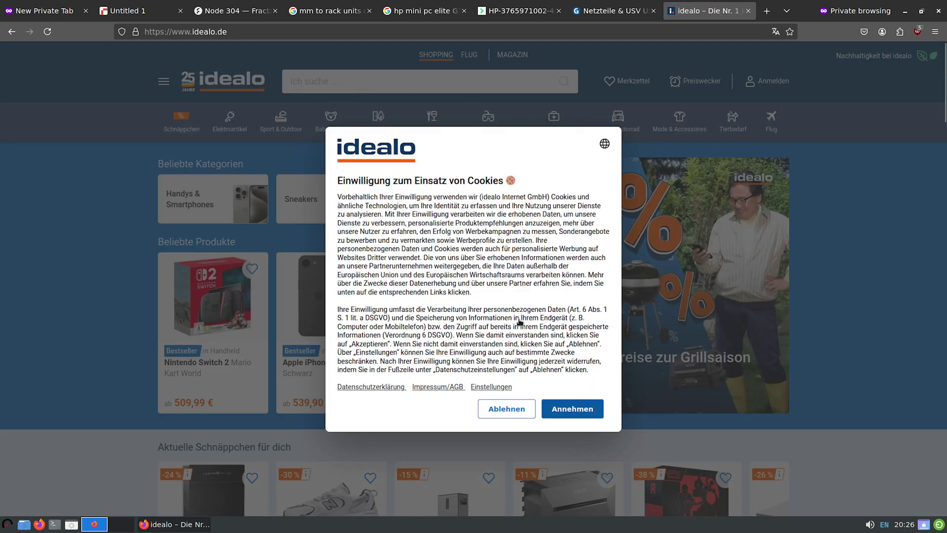
left_click(572, 408)
Search idealo for "HP EliteDesk 800 35W G3"
left_click(333, 82)
type("HP EliteDesk 800 35W G3")
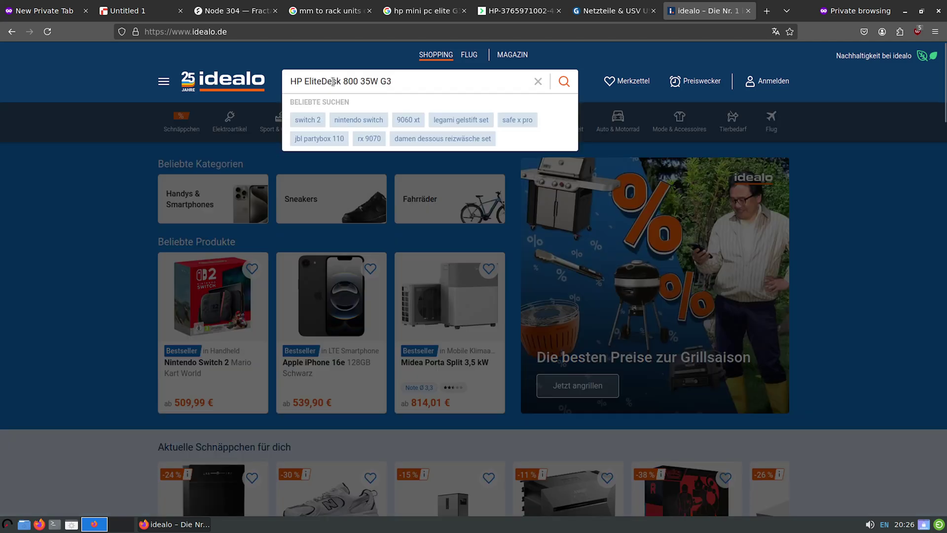
key("Return")
Copy the category heading "Netzteile & USV » USV-Anlagen" from the Geizhals page and search idealo for it
key("ctrl+Page_Up")
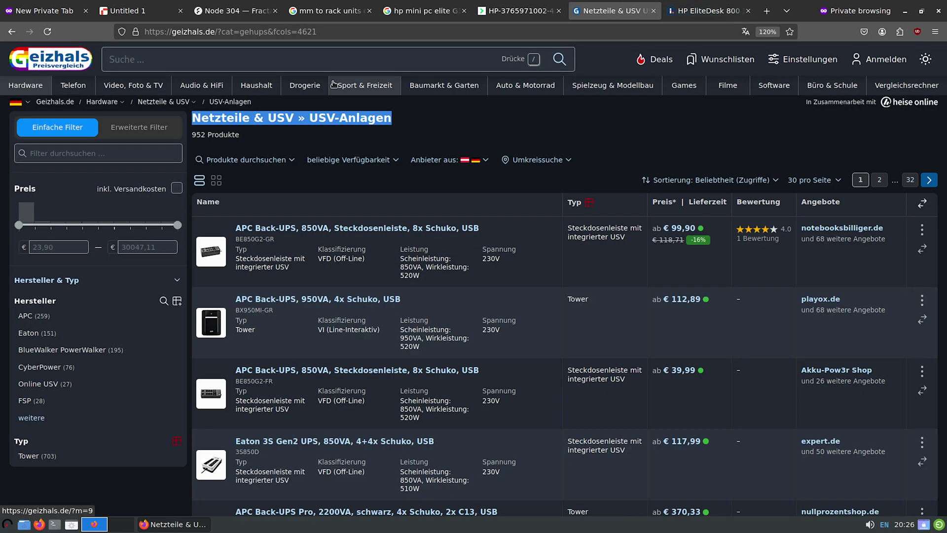
key("ctrl+Page_Down")
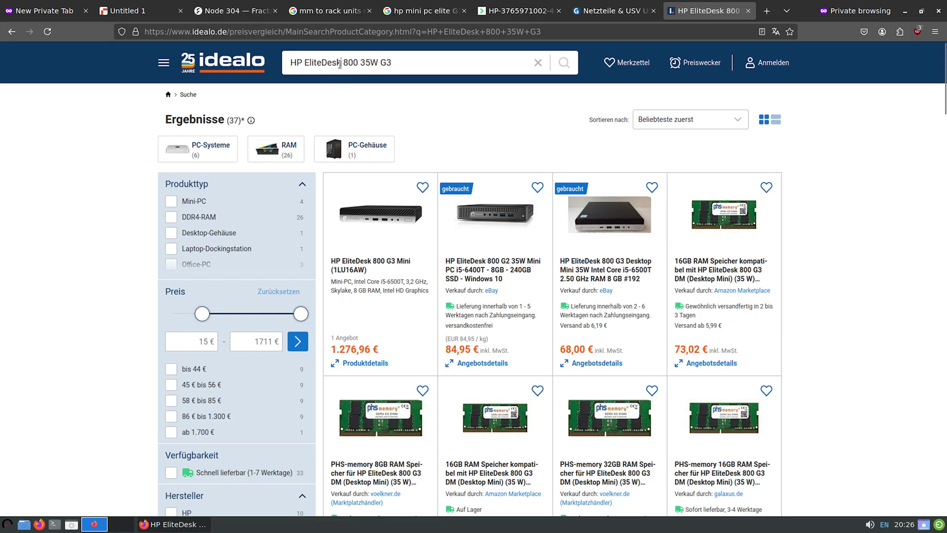
left_click(340, 63)
type("Netzteile & USV » USV-Anlagen")
key("Return")
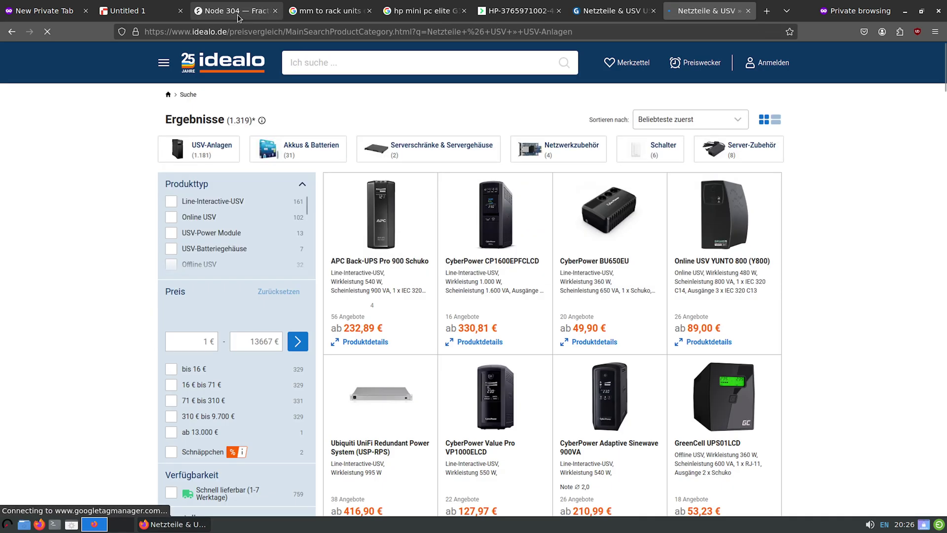
Go from the CyberPower CP1600EPFCLCD product page to its Line-Interactive-USV category and remove that product type filter
left_click(504, 264)
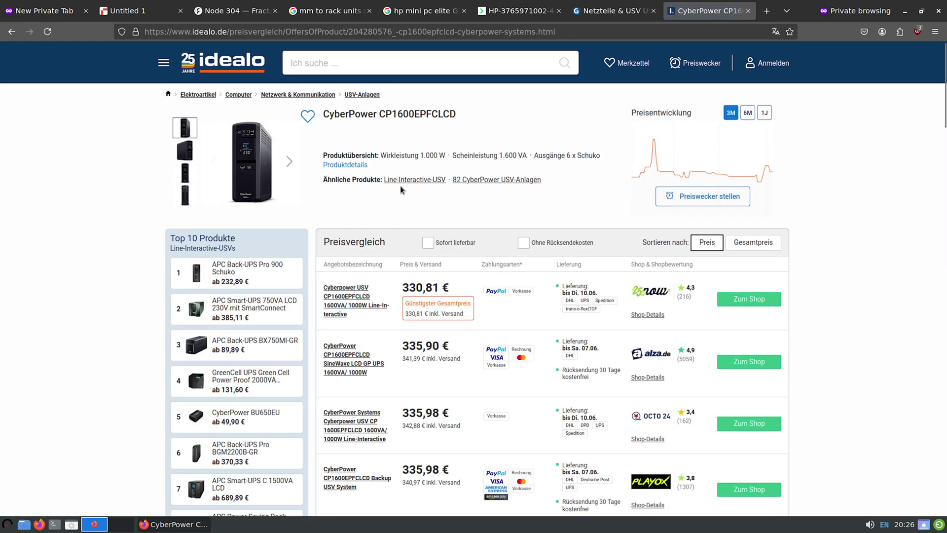
left_click(420, 182)
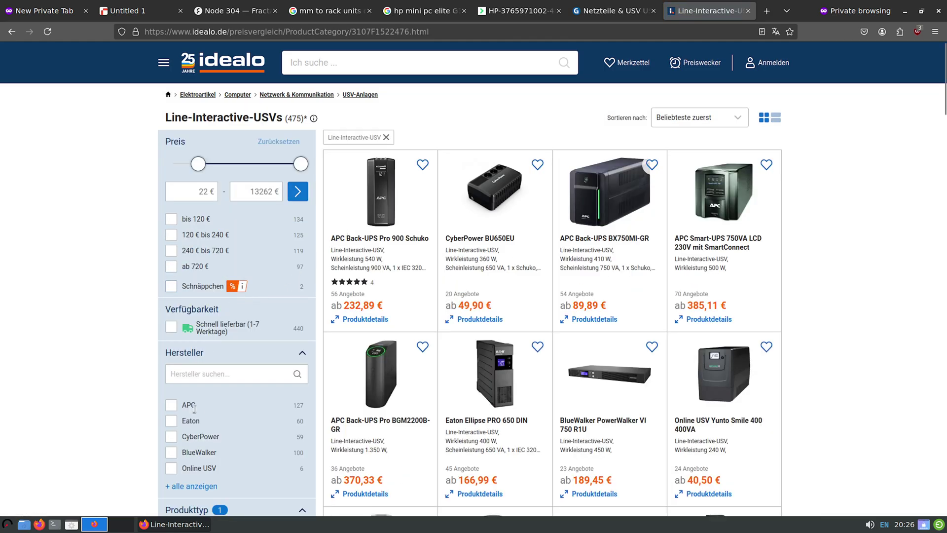
scroll(197, 412, "down", 3)
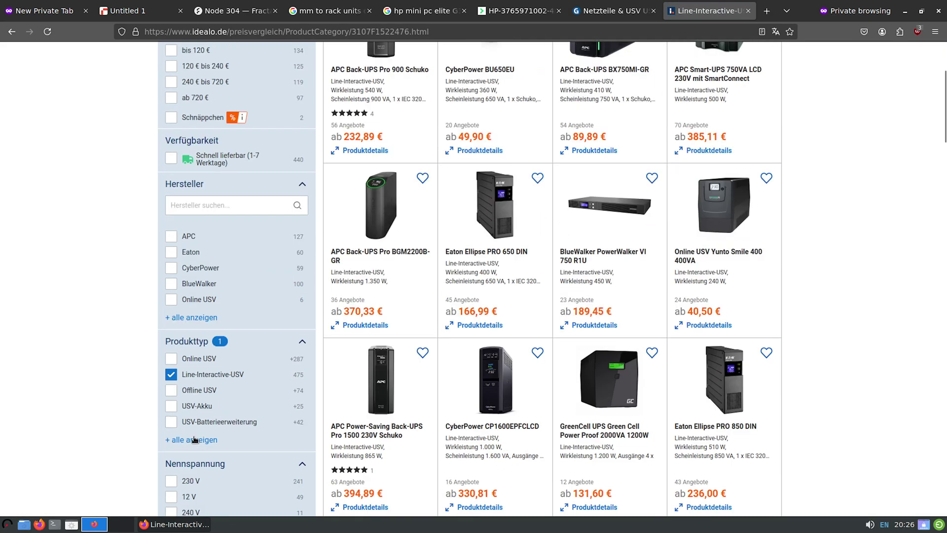
left_click(170, 375)
Check the Akkukapazität filter options and limit the USV-Anlagen list to the Gehäusetyp Rack
scroll(167, 406, "down", 5)
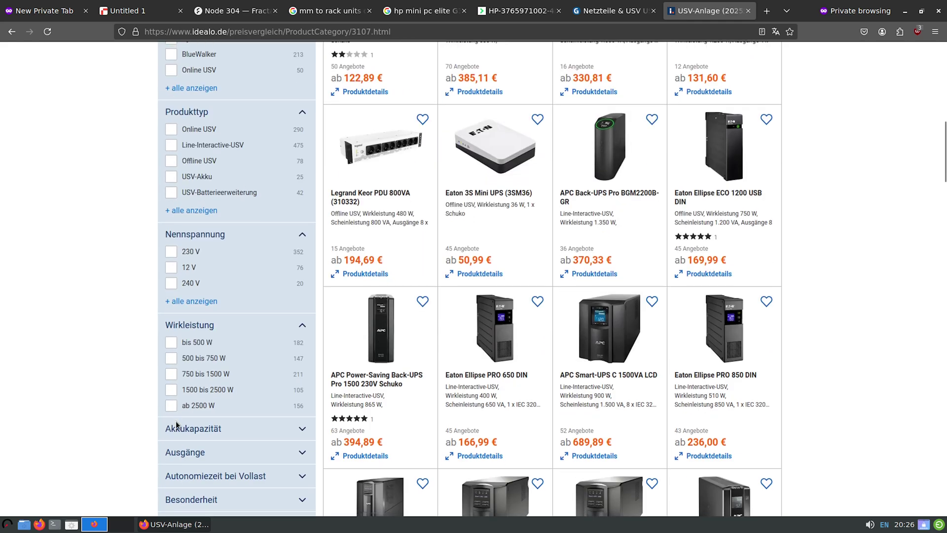
left_click(183, 377)
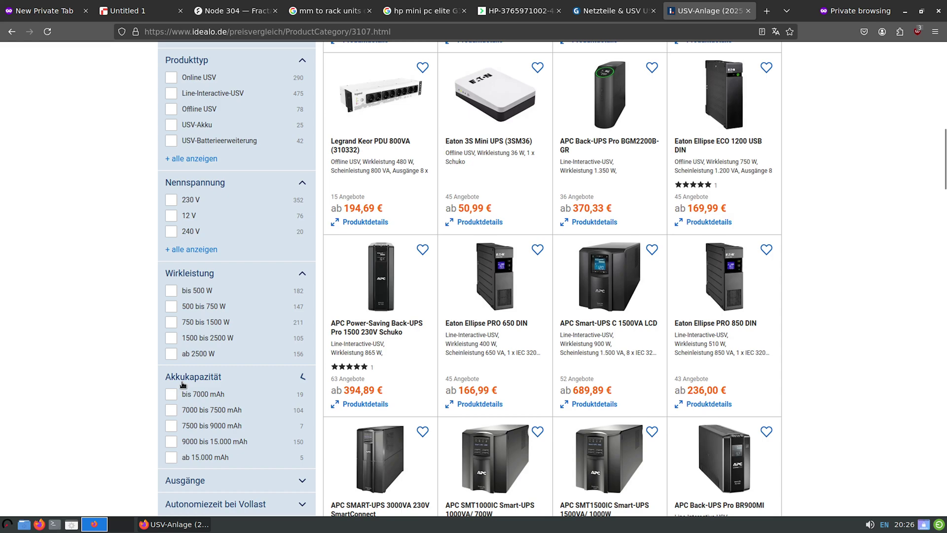
scroll(183, 397, "down", 5)
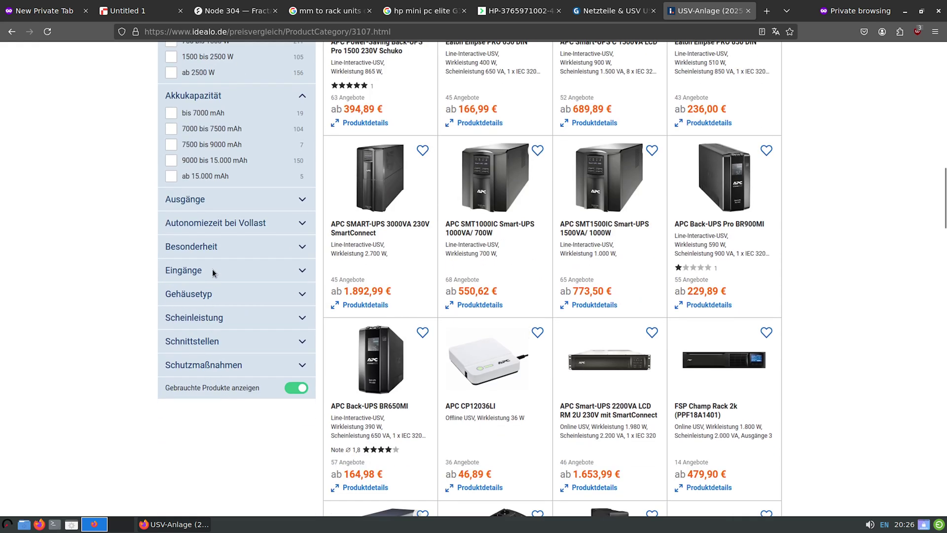
left_click(208, 295)
left_click(171, 312)
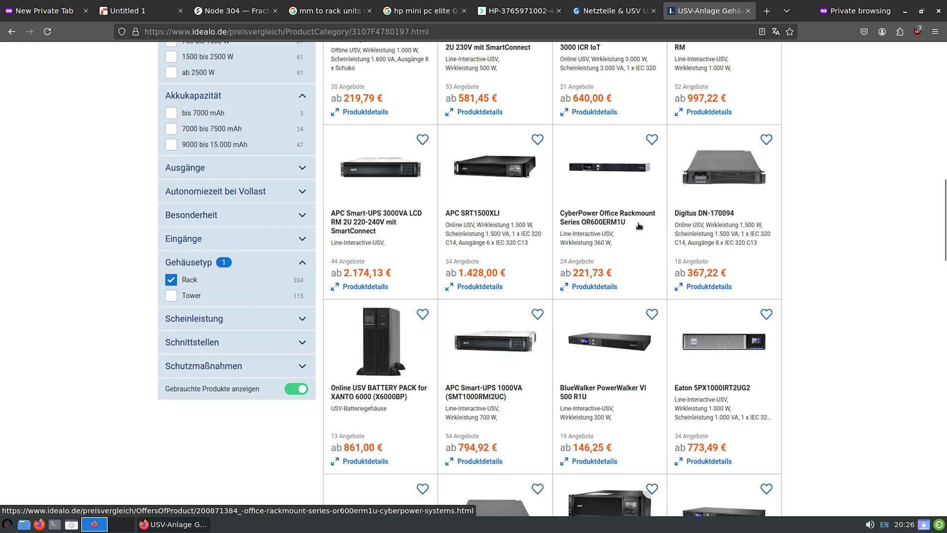
Open the CyberPower Office Rackmount Series OR600ERM1U offer page and view the second product image
left_click(609, 219)
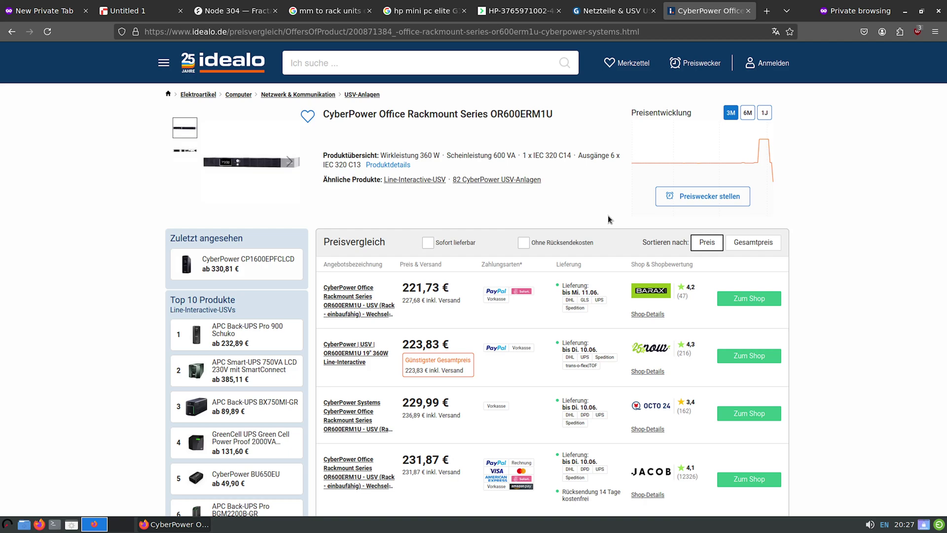
left_click(179, 156)
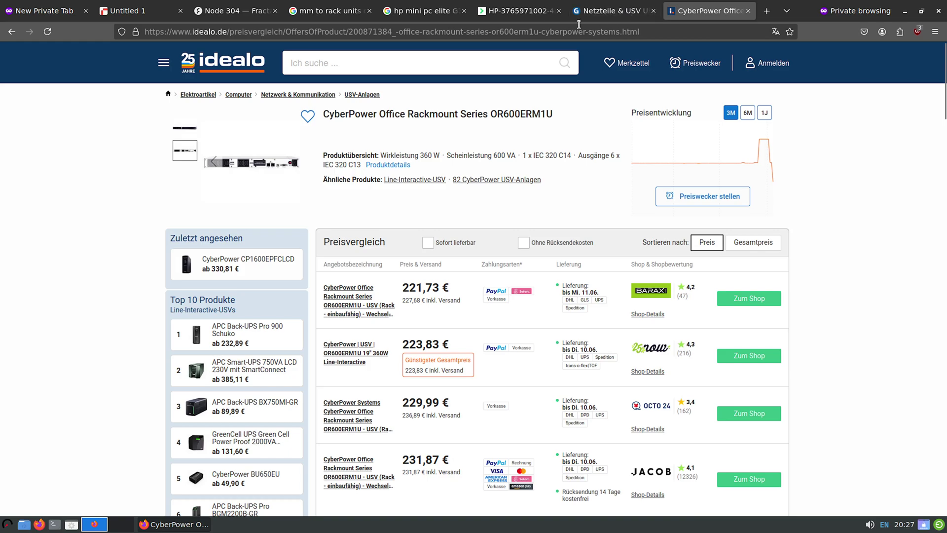
In the Rows spreadsheet, add a "power" heading in D2 and enter 0 for the patch panel, 12 for the gateway and 90 for the Switch
left_click(139, 11)
left_click(217, 154)
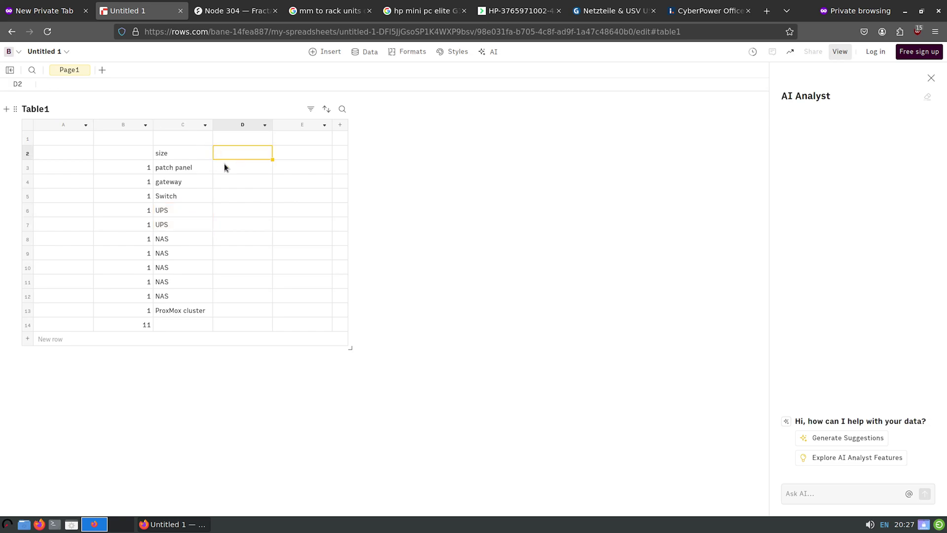
type("power")
key("Return")
type("0")
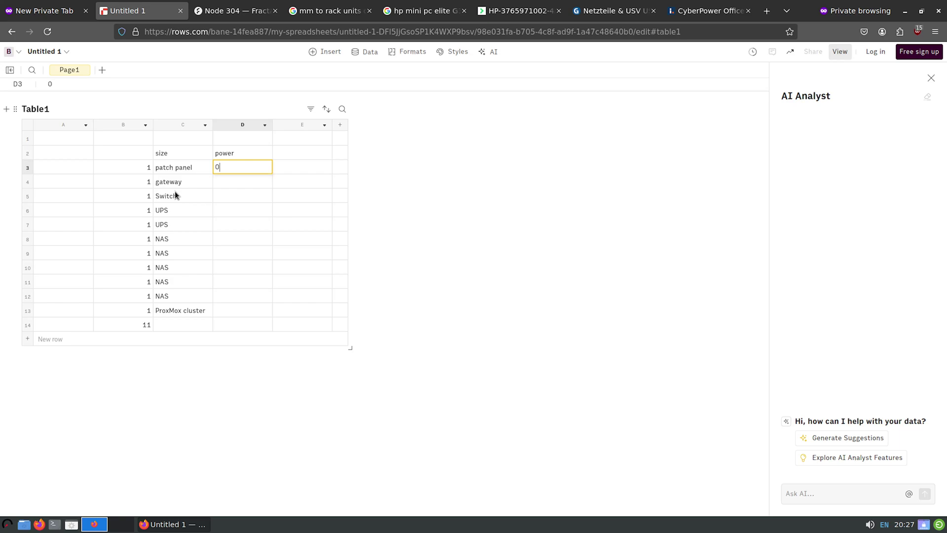
key("Return")
type("12")
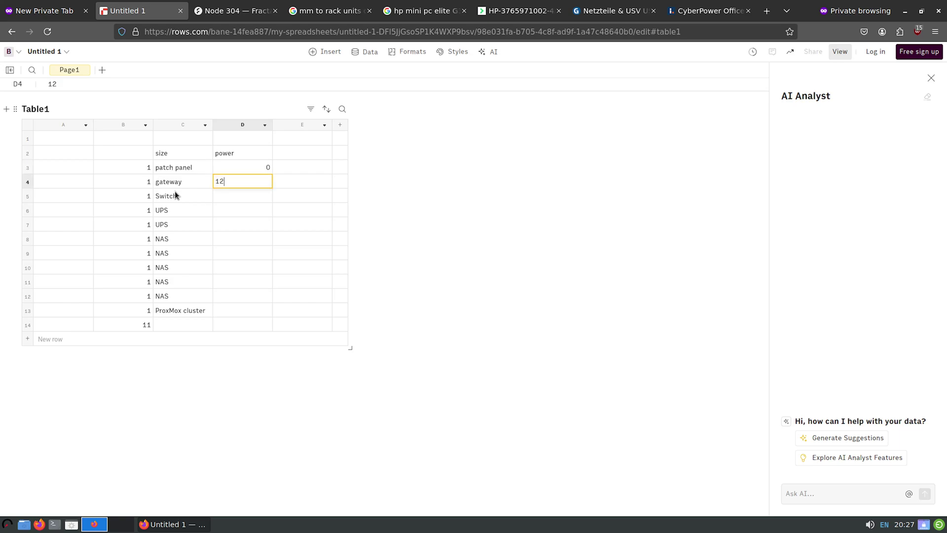
key("Return")
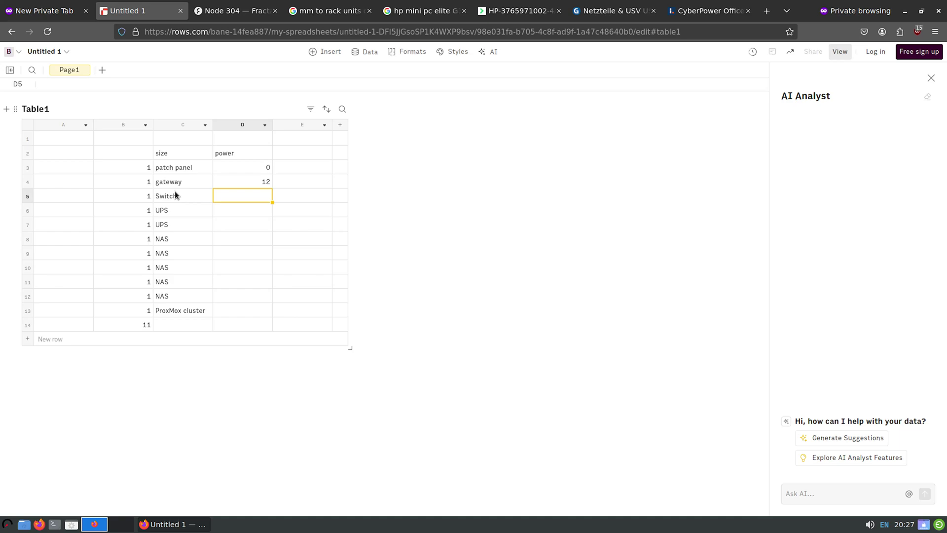
type("90")
key("Return")
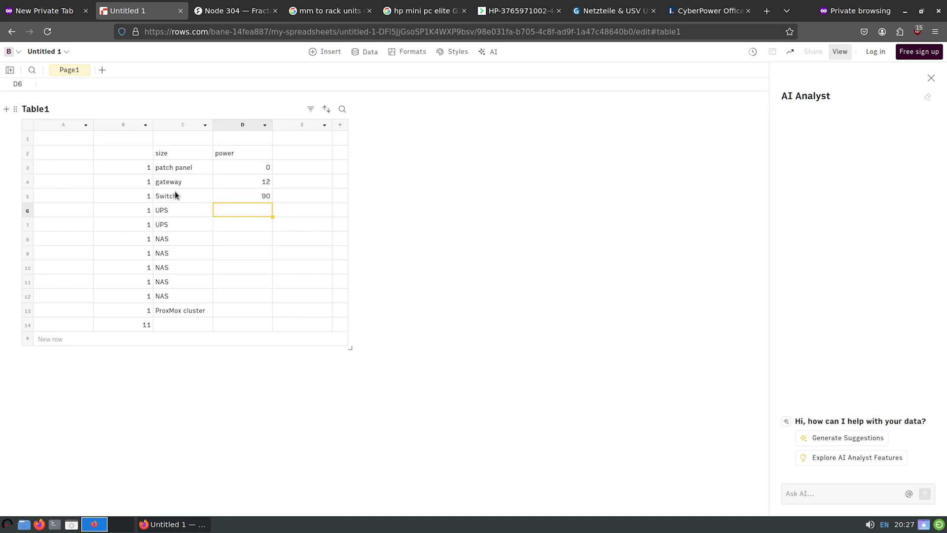
Enter a power value of 100 for the NAS in D9 and 100 for the ProxMox cluster in D13
key("Down")
key("Down")
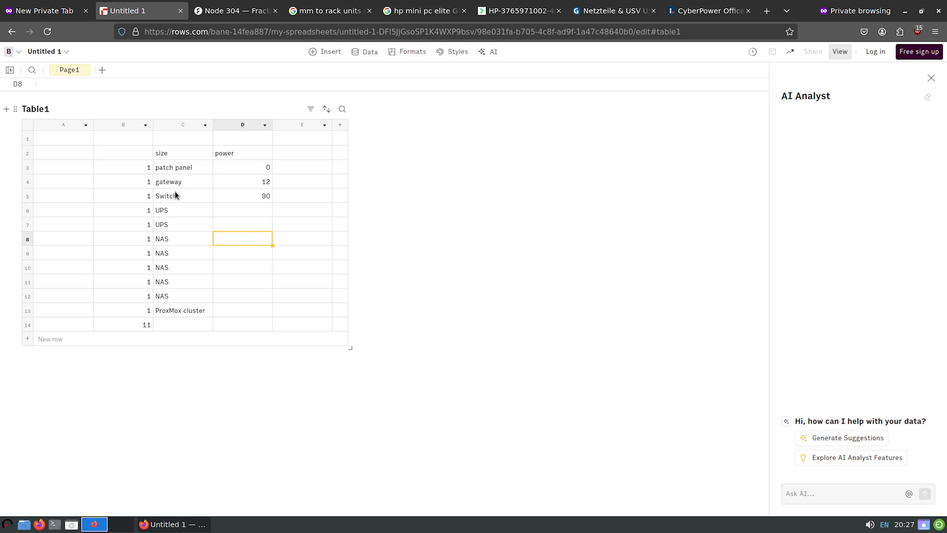
key("Down")
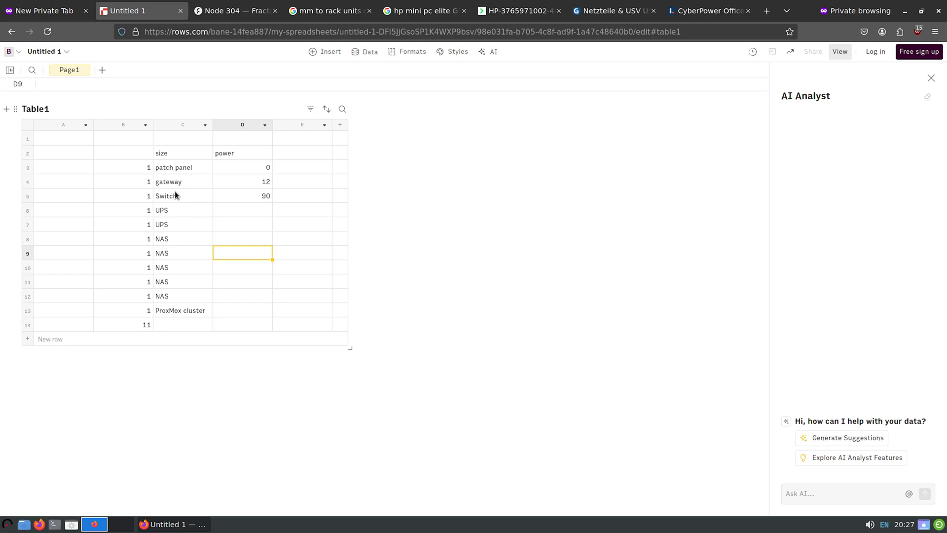
type("100")
key("Return")
key("Down")
key("Down")
key("Down")
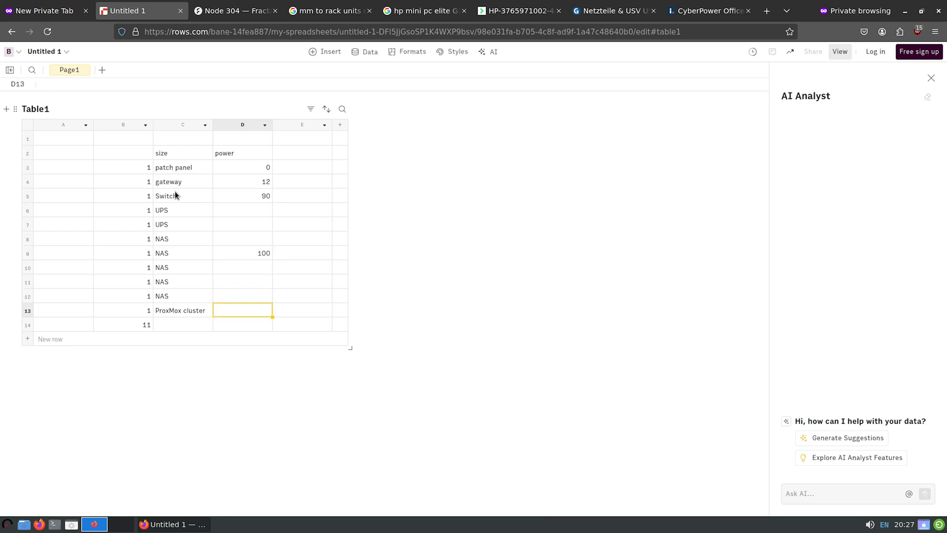
type("100")
key("Return")
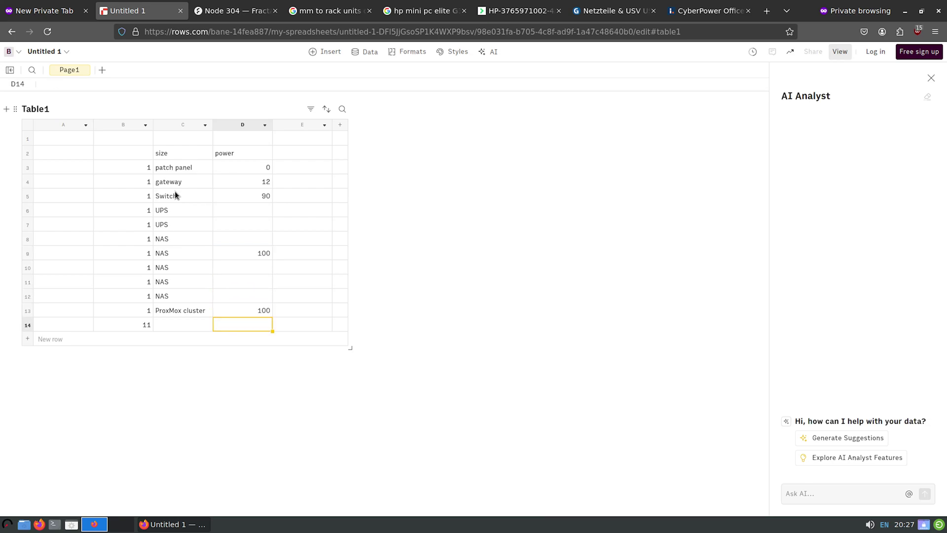
Total the power column in D14 with the formula =SUM(D3:D13)
key("Up")
key("Up")
key("Down")
key("Down")
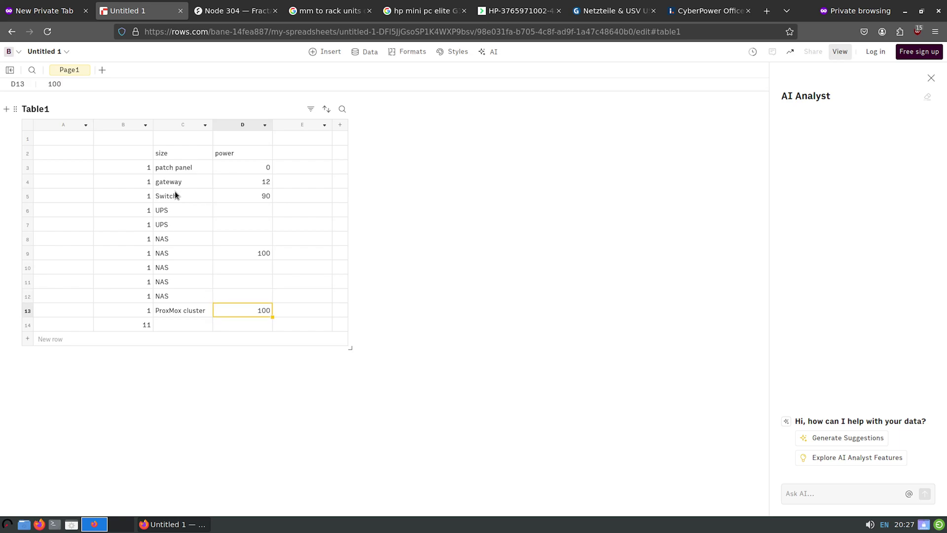
type("=")
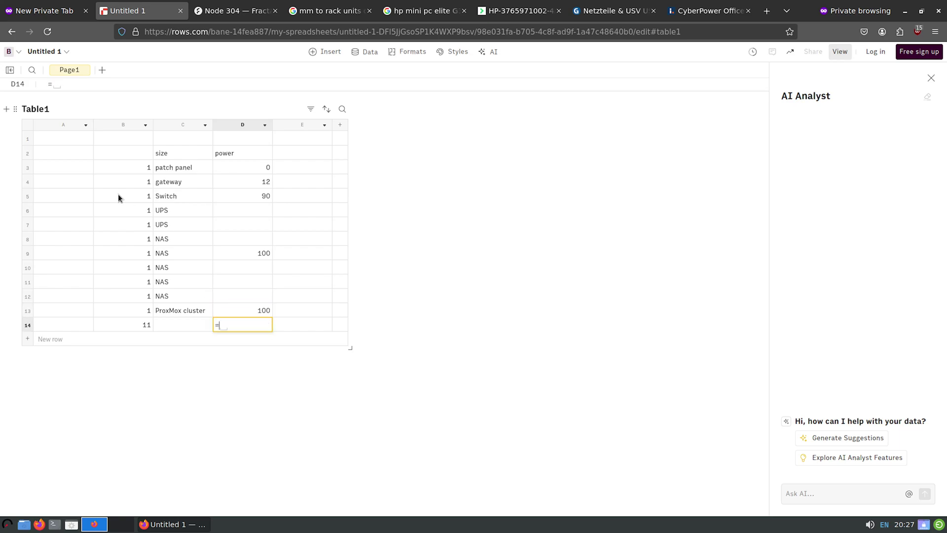
type("su")
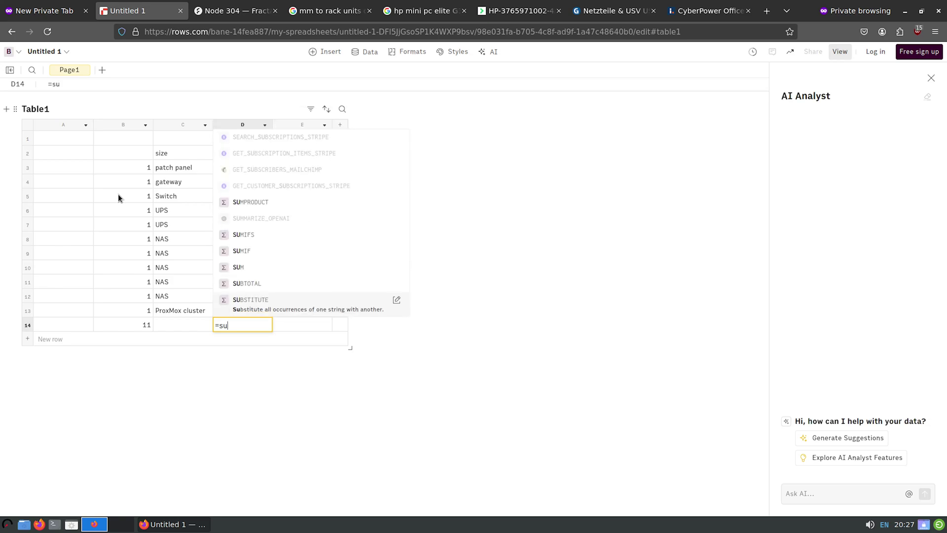
type("m(")
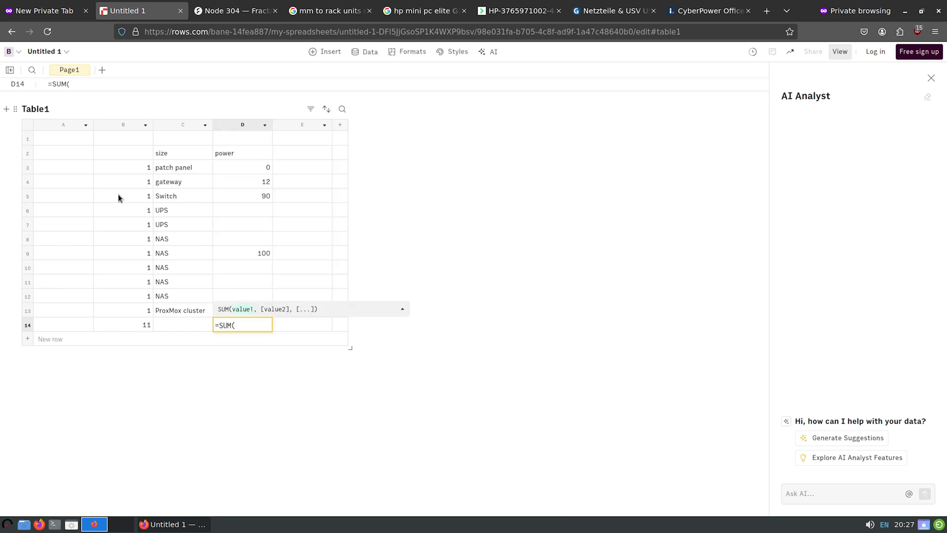
key("Up")
key("shift+Up")
key("shift+Up")
key("shift+Up")
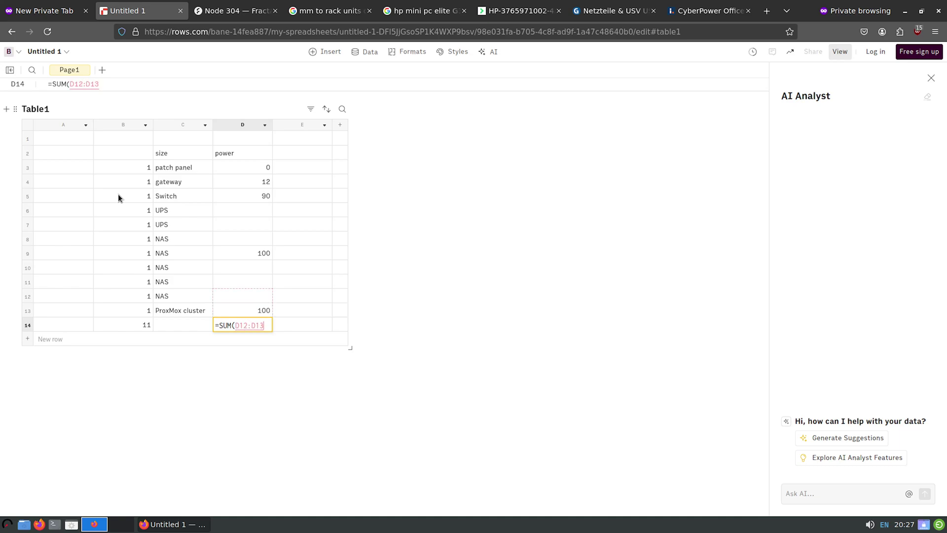
key("shift+Up")
key("shift+Up")
key("shift+Up")
key("Return")
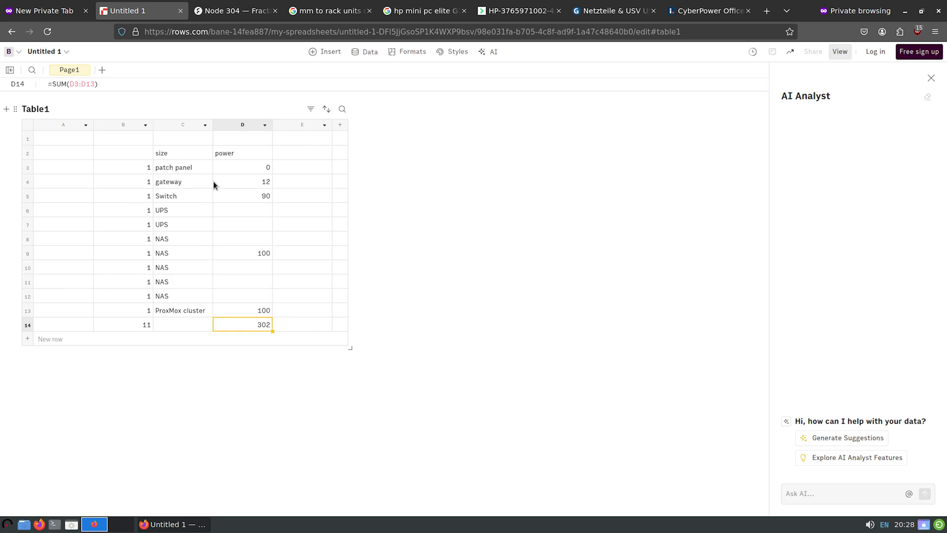
Set the Switch's power value to 60 and the NAS power value in D9 to 75
left_click(241, 194)
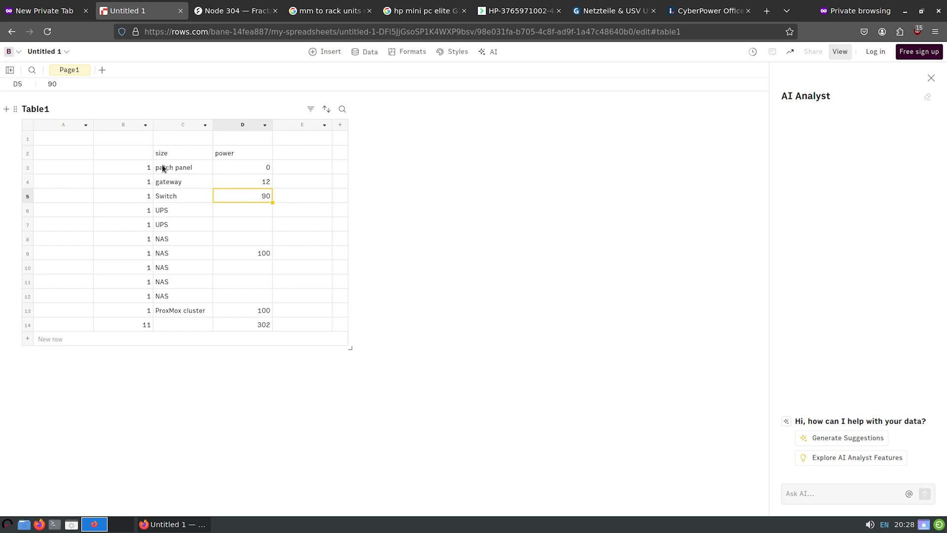
type("60")
key("Return")
key("Down")
key("Down")
key("Down")
key("Down")
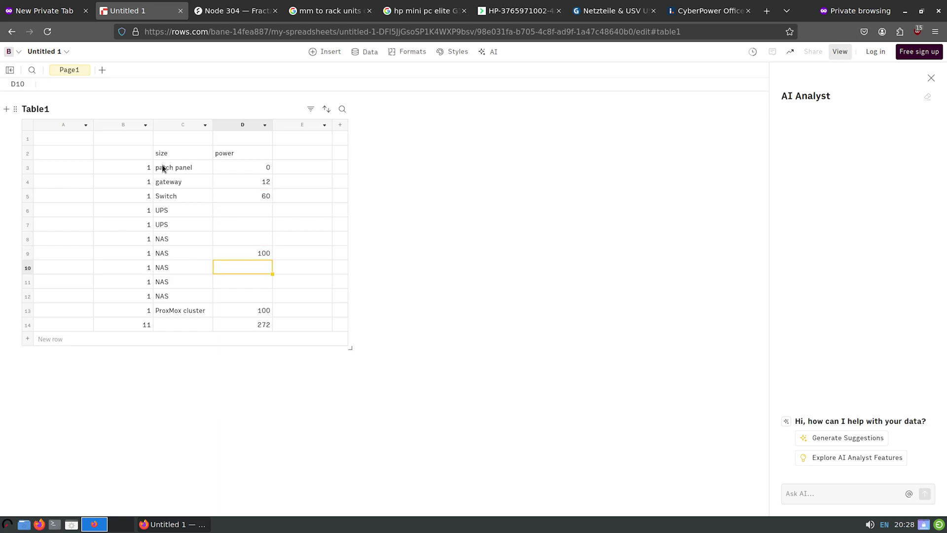
key("Up")
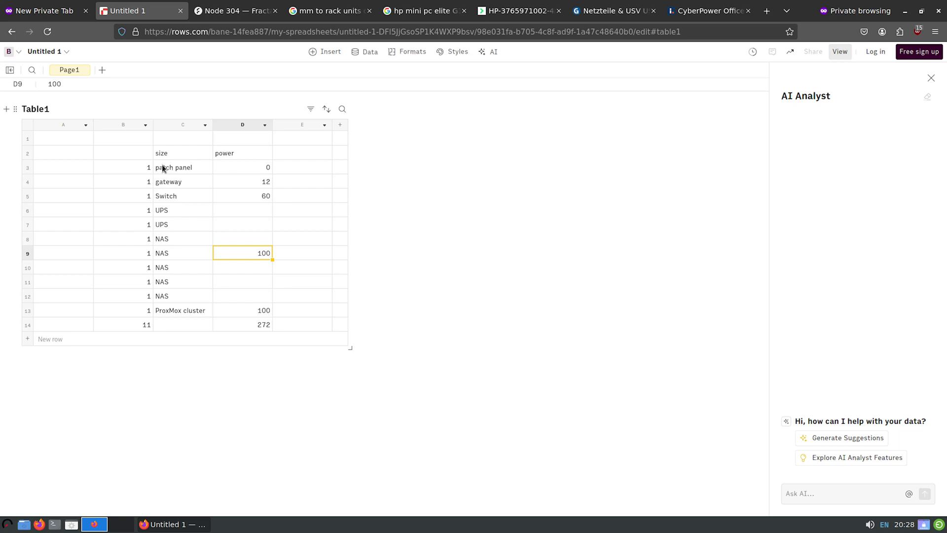
type("75")
key("Return")
Set the ProxMox cluster's power value in D13 to 60
key("Down")
key("Down")
key("Down")
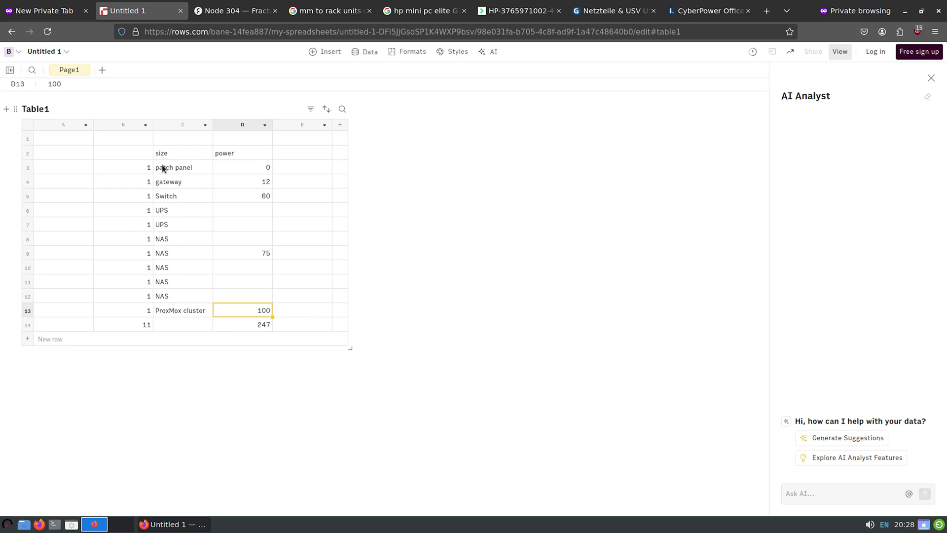
type("60")
key("Return")
Search the web for "CyberPower Office Rackmount" from the idealo product title and open CyberPower's Office Rackmount series page
left_click(692, 3)
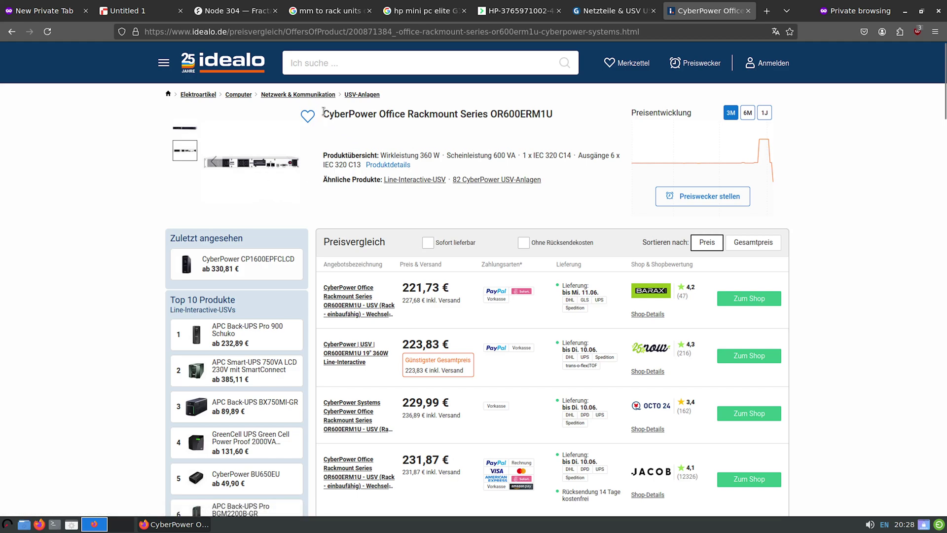
left_click_drag(323, 112, 460, 112)
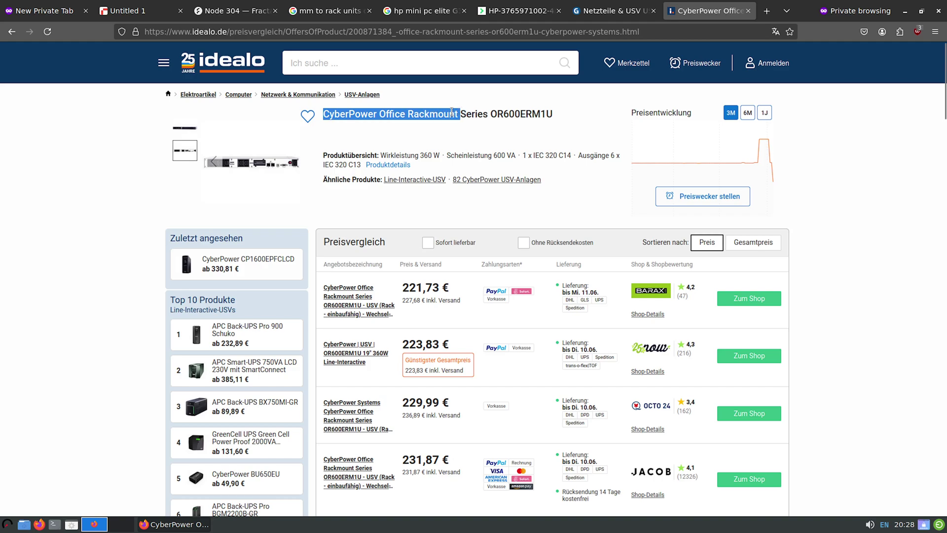
right_click(452, 113)
left_click(490, 178)
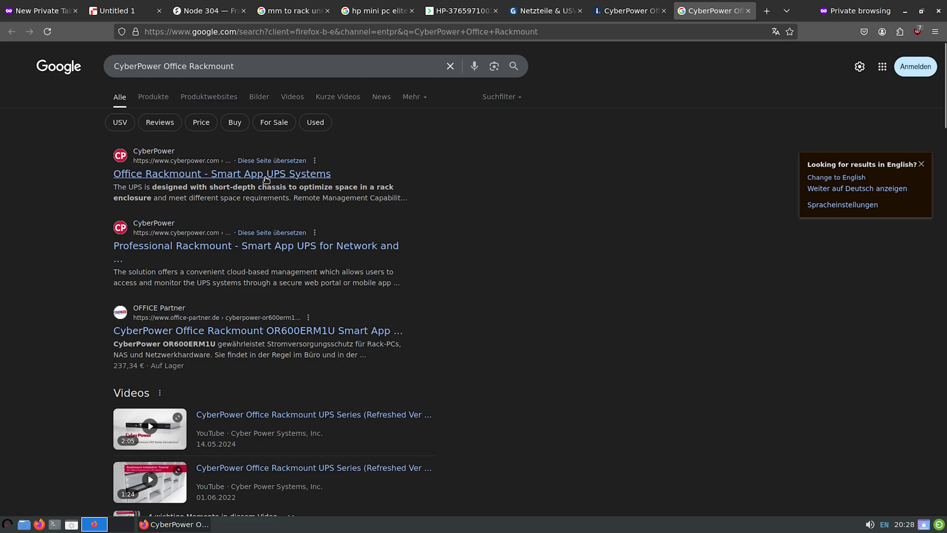
left_click(266, 176)
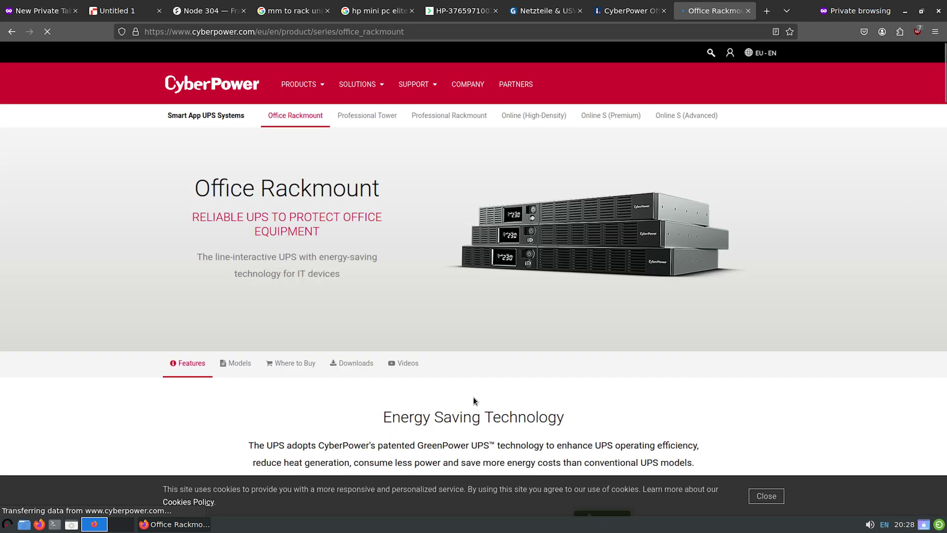
Look through the features of the CyberPower Office Rackmount series, including outlets, batteries, chassis depth and remote management
scroll(384, 370, "down", 5)
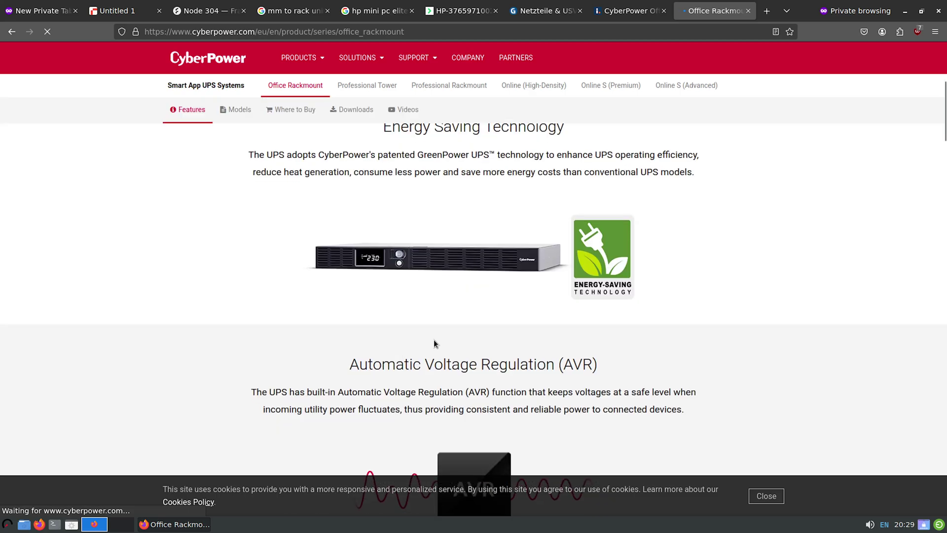
scroll(424, 230, "down", 5)
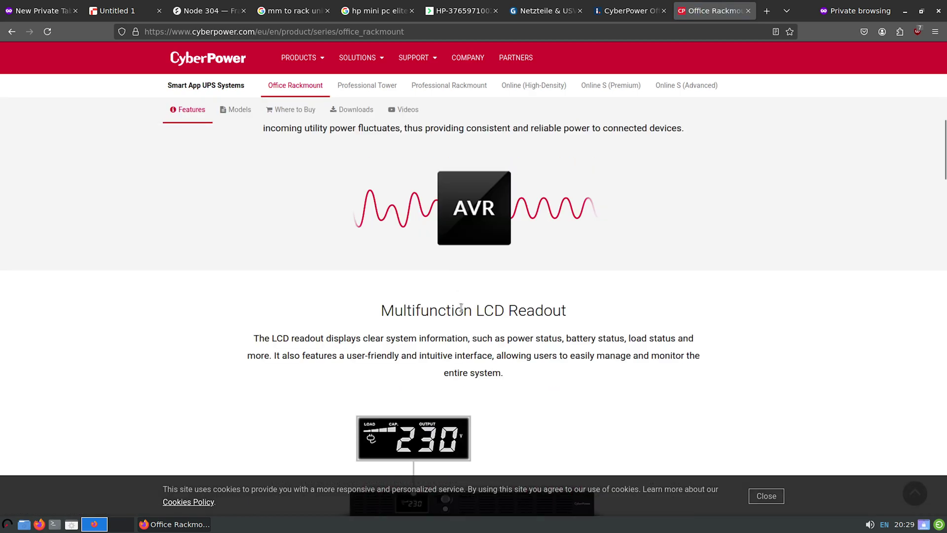
scroll(461, 308, "down", 5)
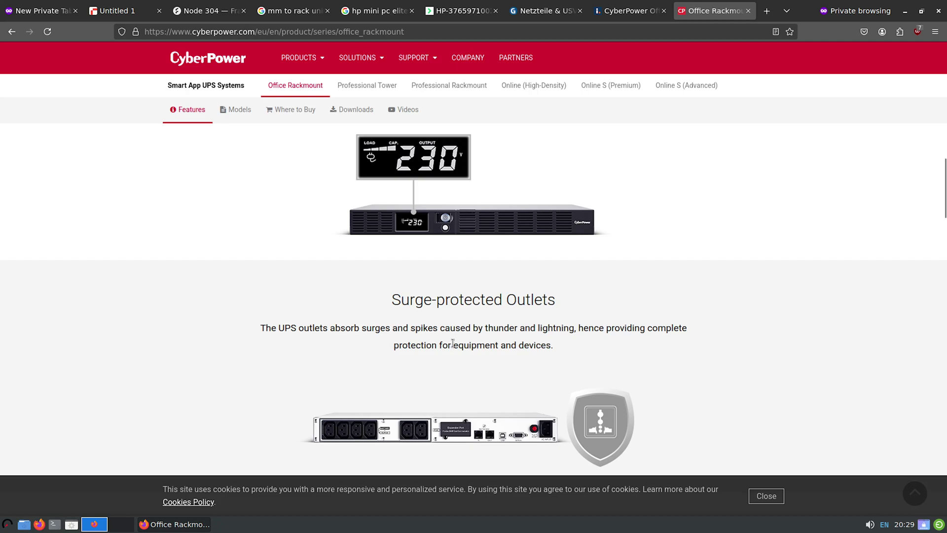
scroll(436, 315, "down", 5)
scroll(435, 313, "down", 2)
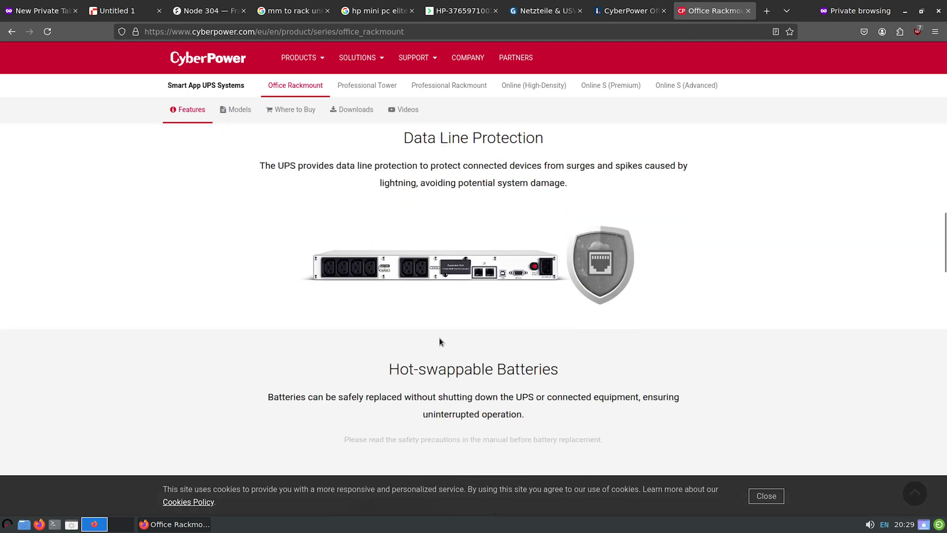
scroll(423, 266, "down", 6)
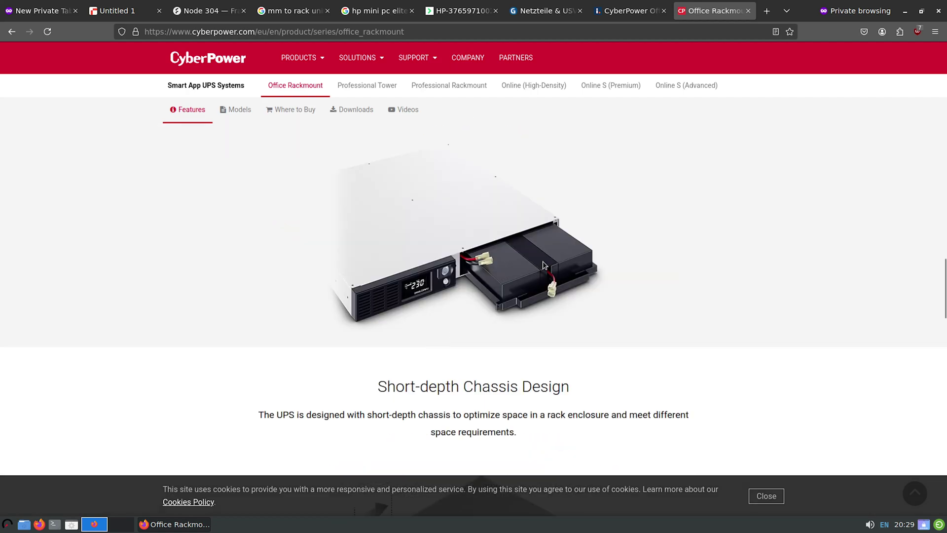
scroll(513, 289, "down", 7)
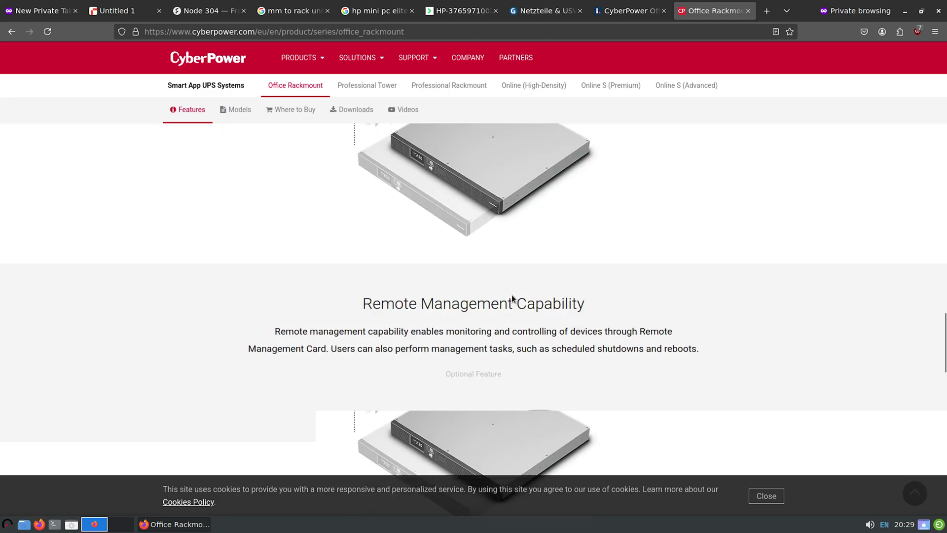
scroll(503, 316, "down", 7)
scroll(500, 266, "up", 2)
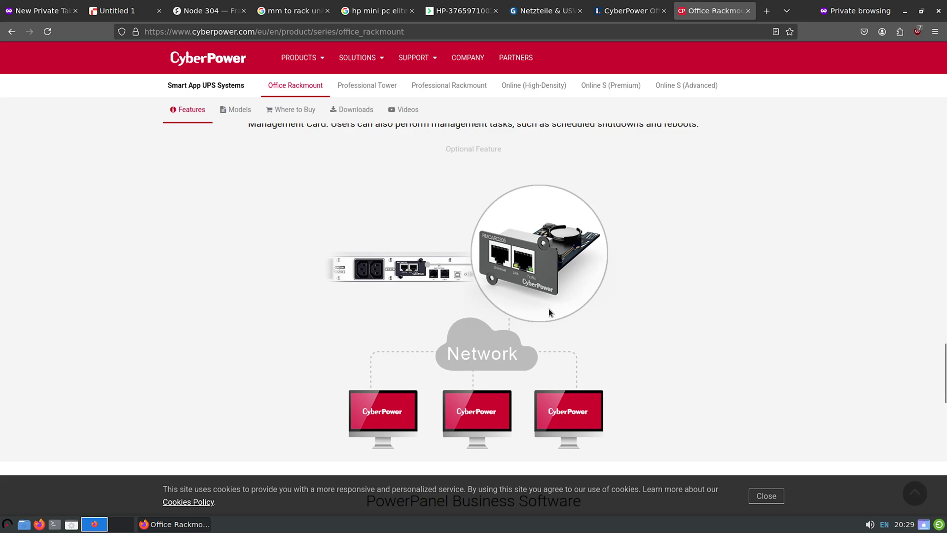
scroll(548, 308, "down", 5)
scroll(548, 308, "down", 5)
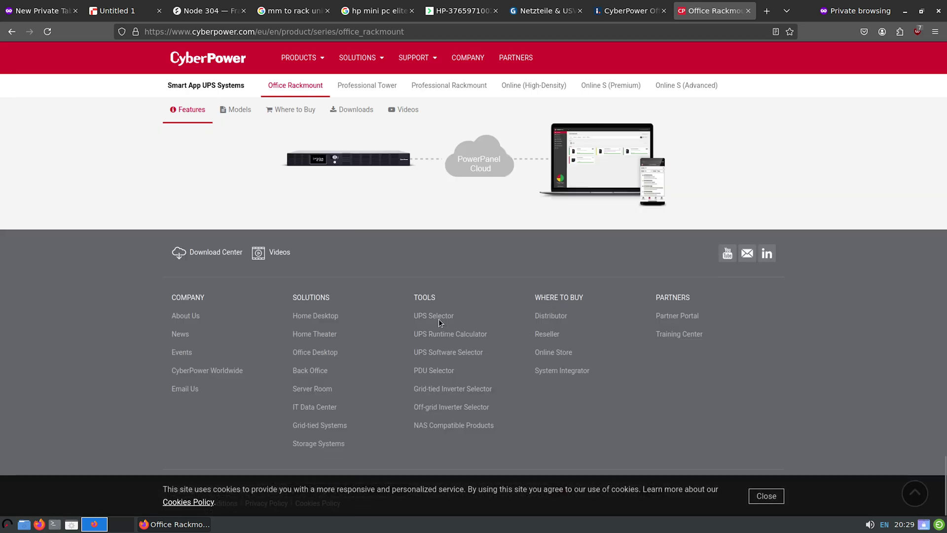
scroll(548, 308, "up", 2)
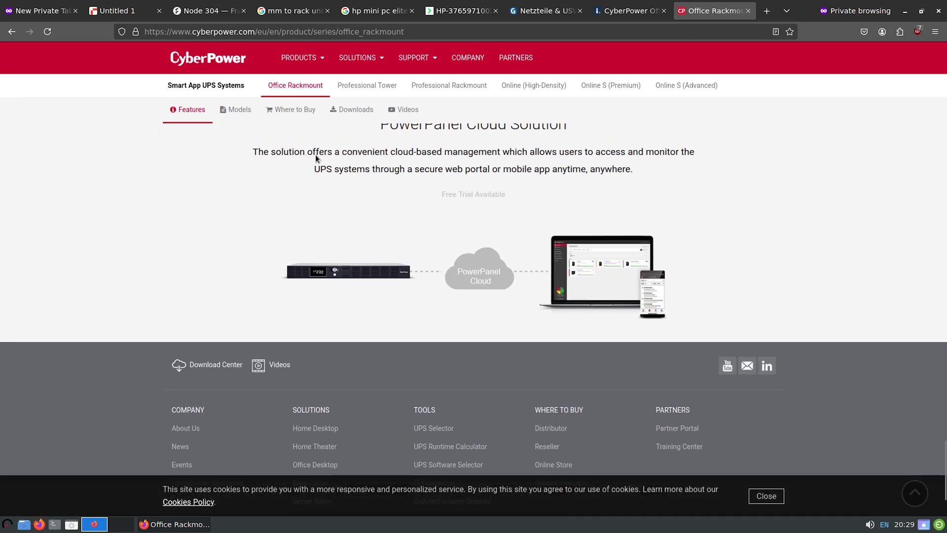
Download the English datasheet for the OR600ERM1U/OR1000ERM1U/OR1500ERM1U from the series page and open the PDF
left_click(353, 111)
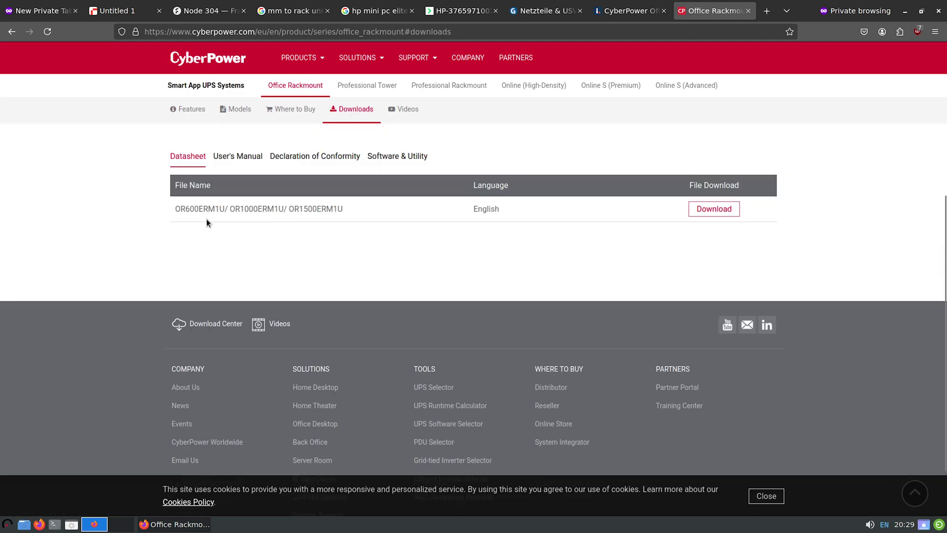
double_click(697, 208)
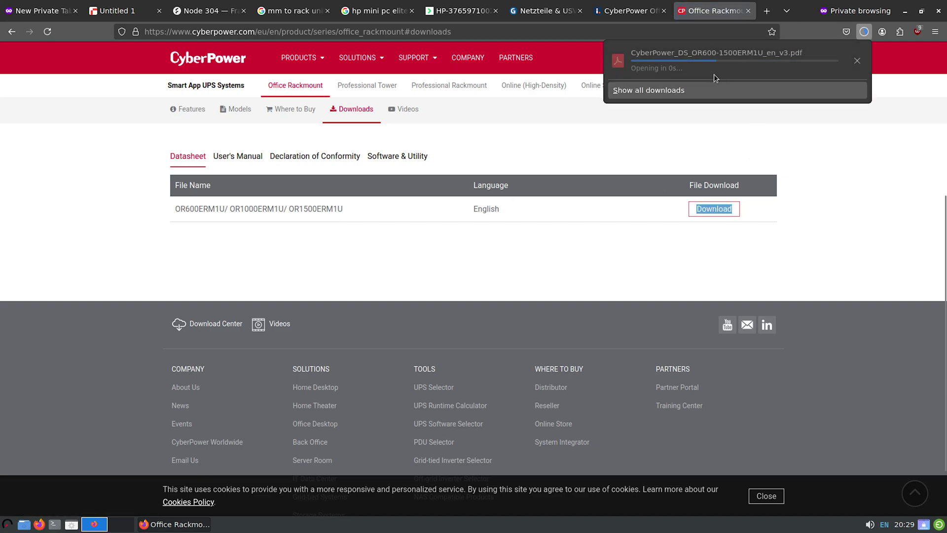
left_click(694, 61)
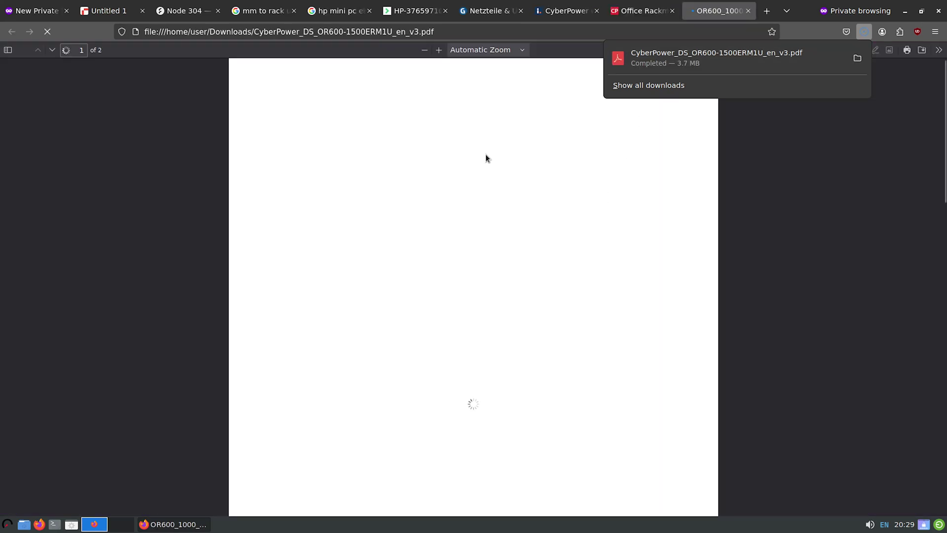
Enlarge the datasheet to 140% and examine its product callouts and technical specifications for capacity, battery runtime and dimensions
left_click(439, 50)
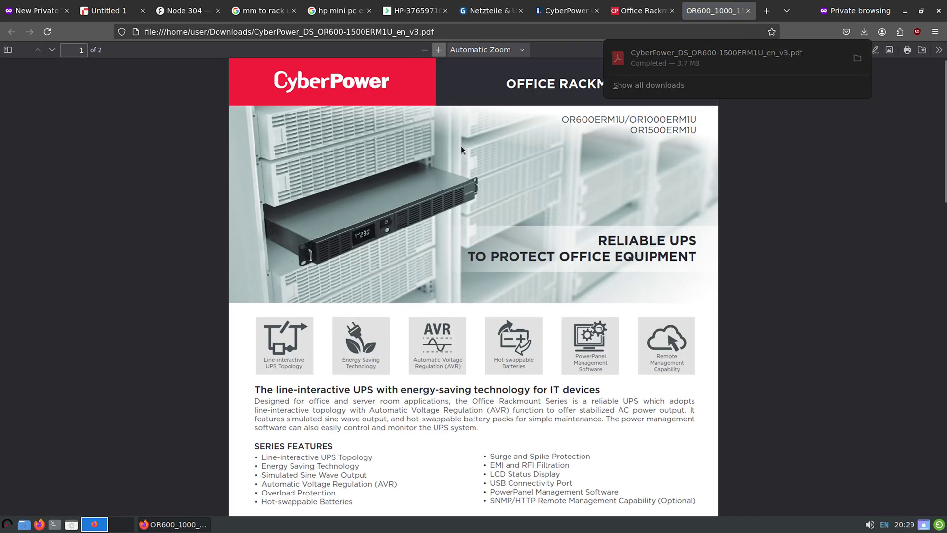
left_click(439, 50)
scroll(476, 321, "down", 3)
scroll(484, 339, "down", 5)
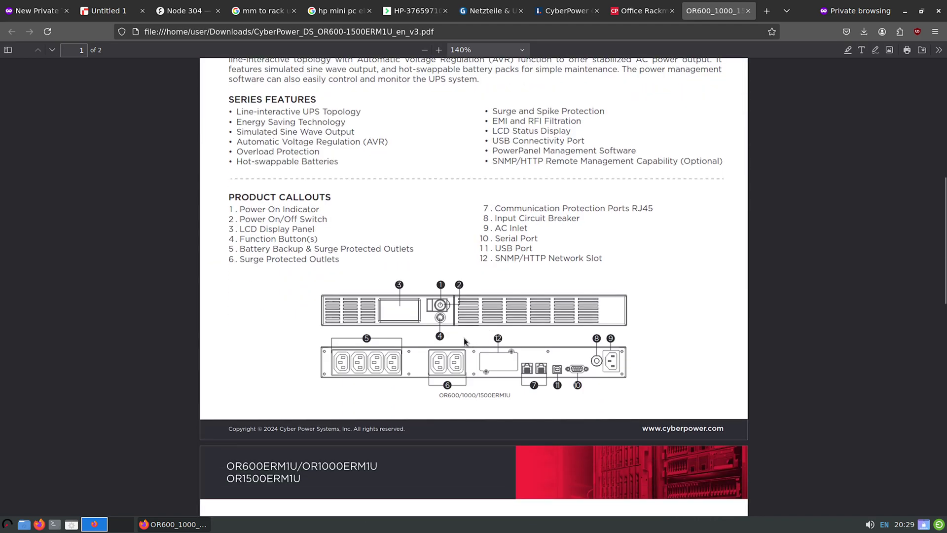
scroll(394, 368, "down", 10)
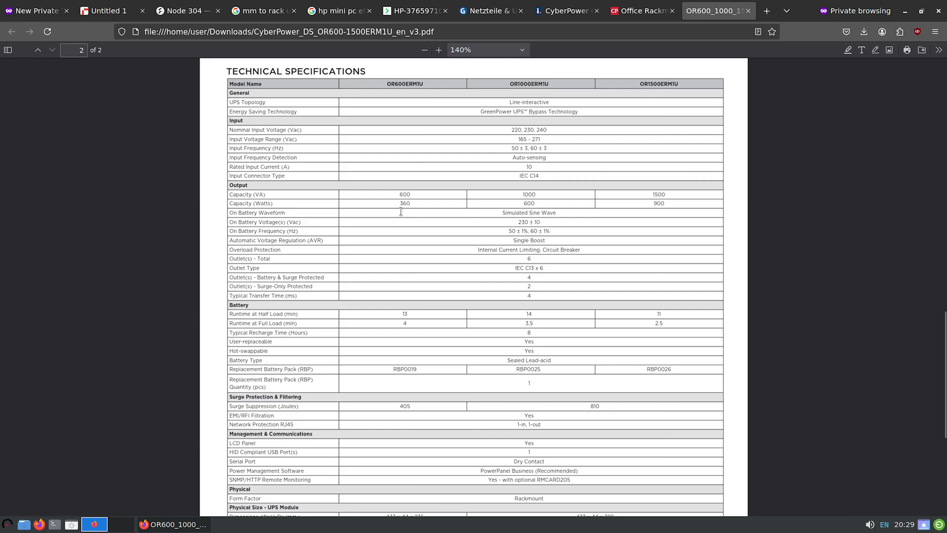
scroll(401, 211, "down", 5)
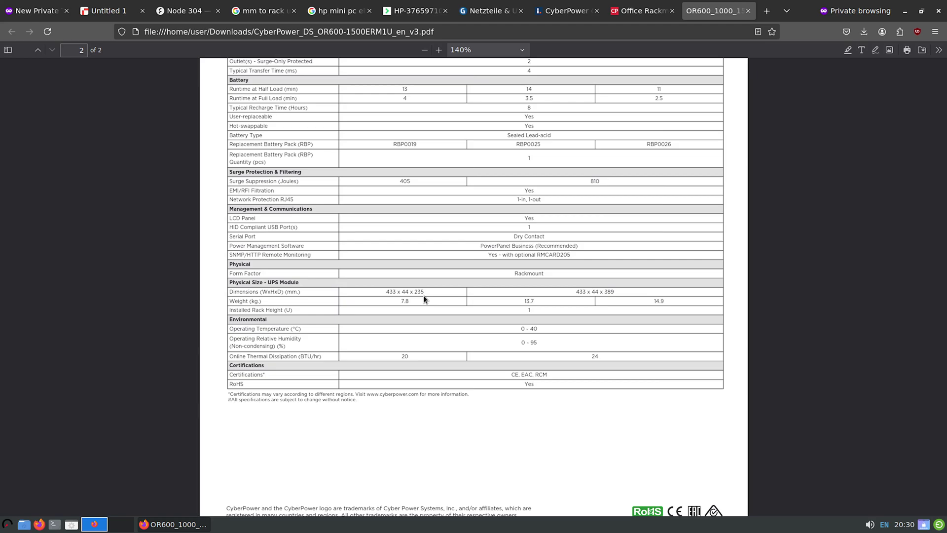
scroll(423, 298, "up", 10)
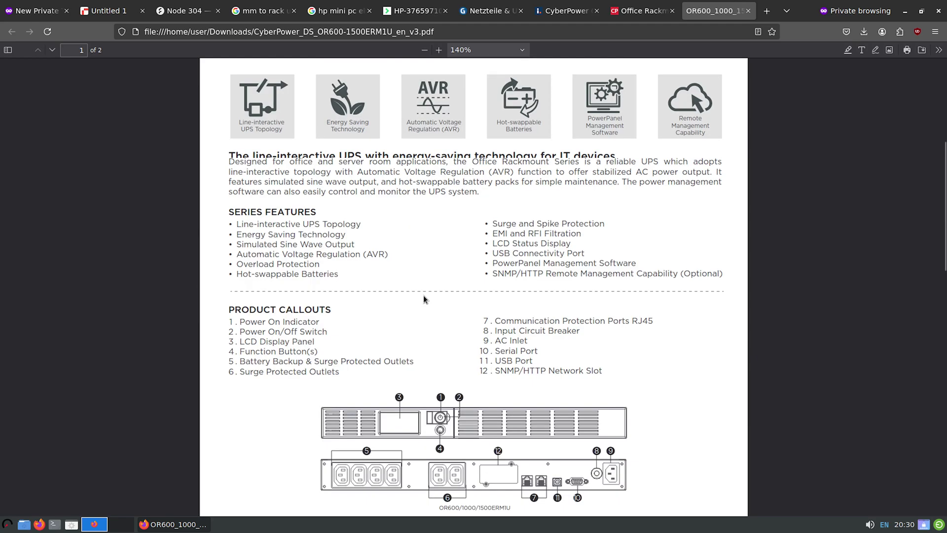
scroll(424, 299, "up", 5)
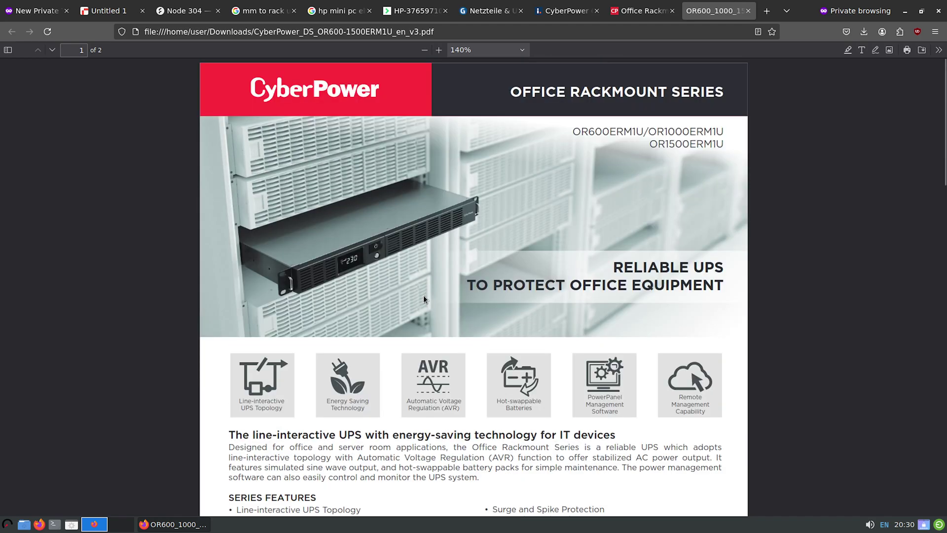
Search the web for "CyberPower Office Rackmount schuko" in a new tab and open CyberPower's German Office Rackmount page
left_click(567, 10)
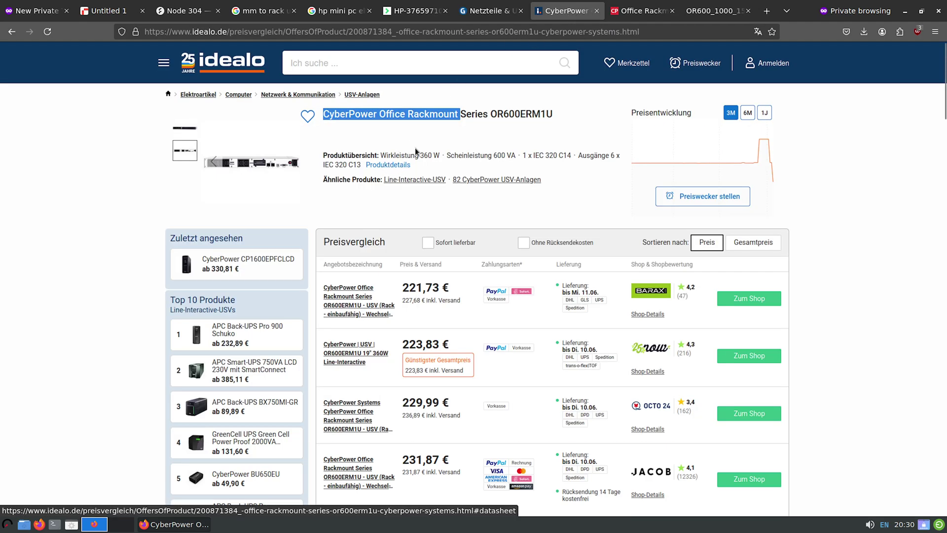
key("ctrl+t")
type("CyberPower Office Rackmount")
type("schuko")
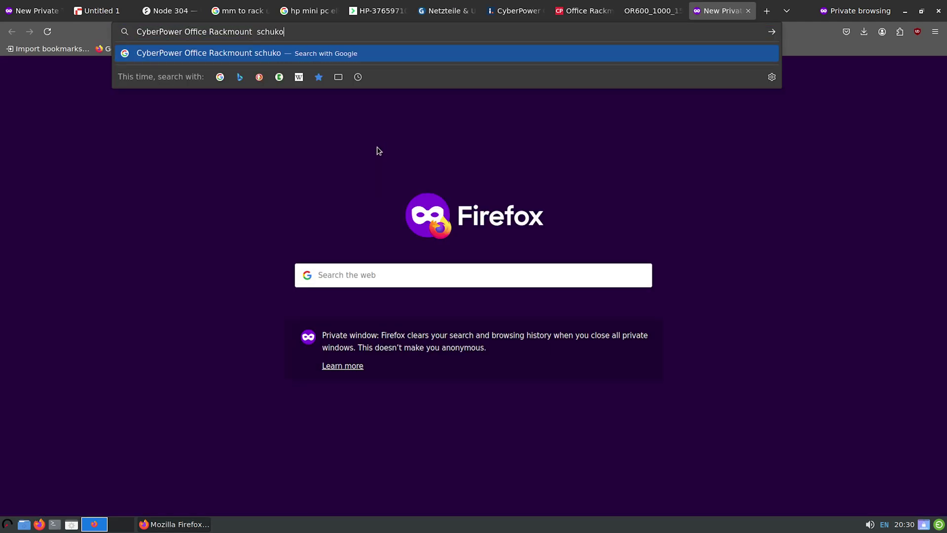
key("Return")
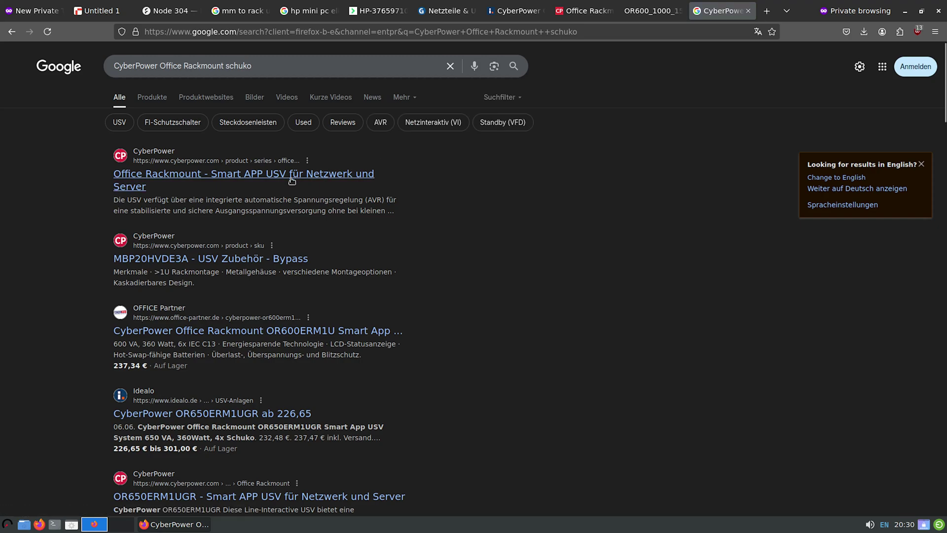
left_click(292, 181)
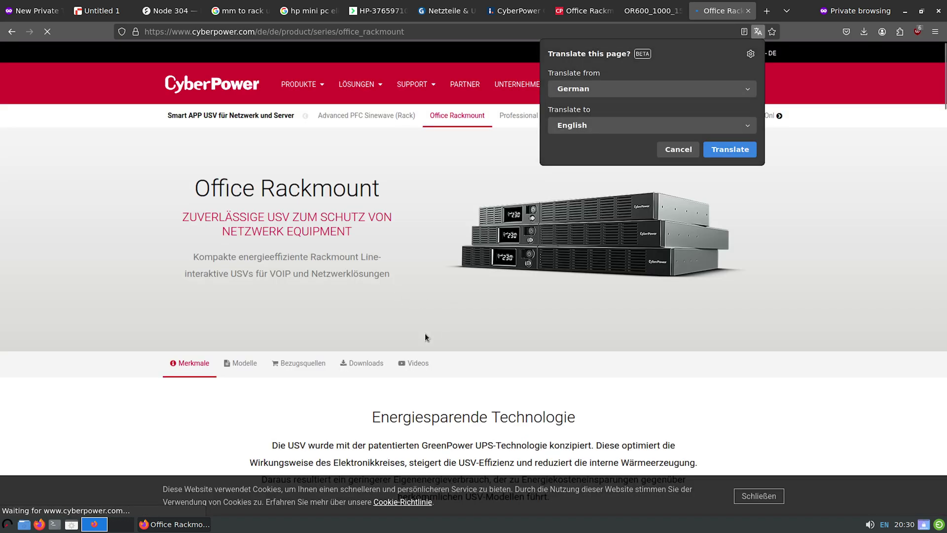
Decline the page translation and look through the German Office Rackmount page's features and outlets
scroll(326, 363, "down", 5)
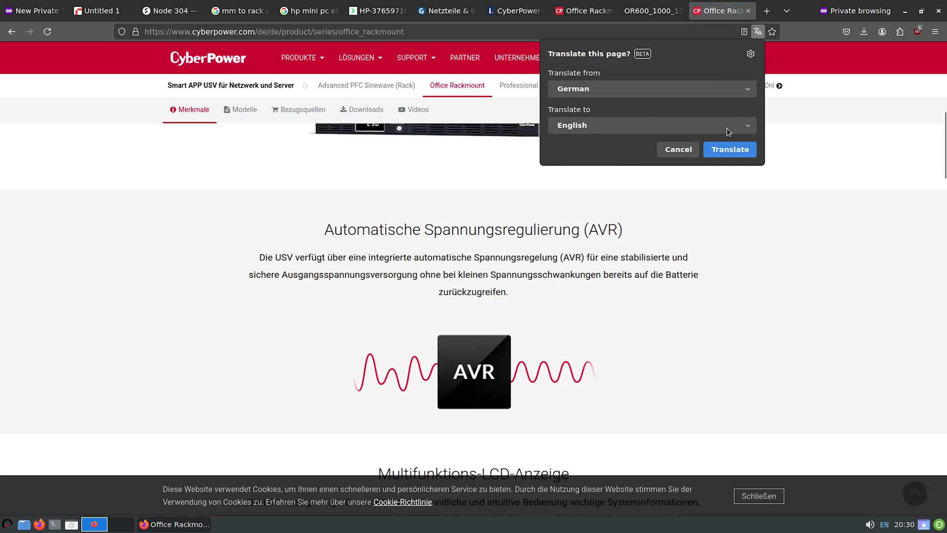
left_click(679, 149)
scroll(521, 336, "down", 5)
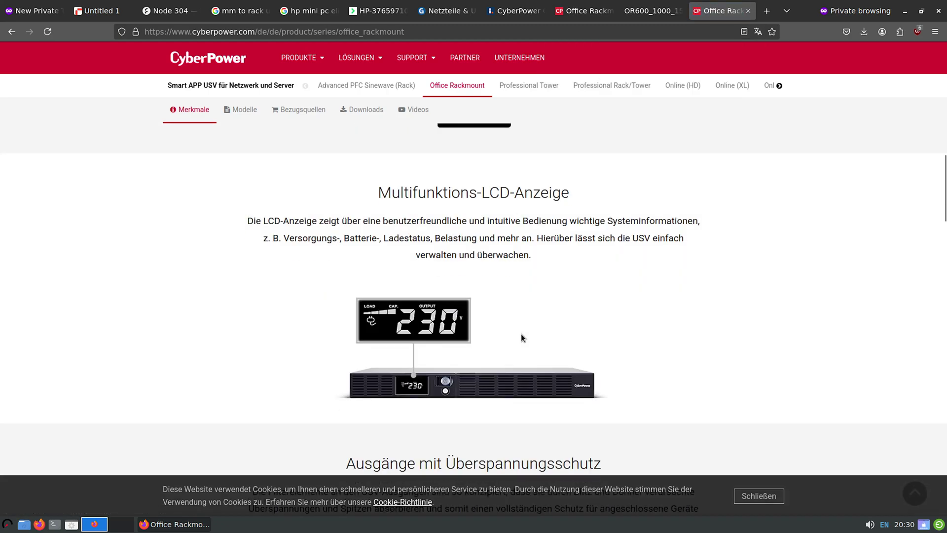
scroll(521, 333, "down", 10)
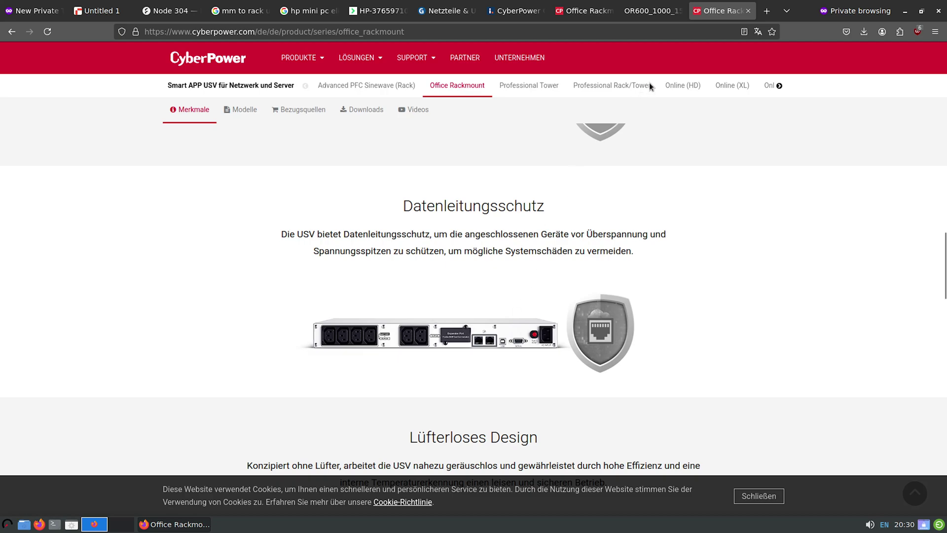
Open the idealo.de home page in a new tab
left_click(498, 15)
key("ctrl+t")
type("id")
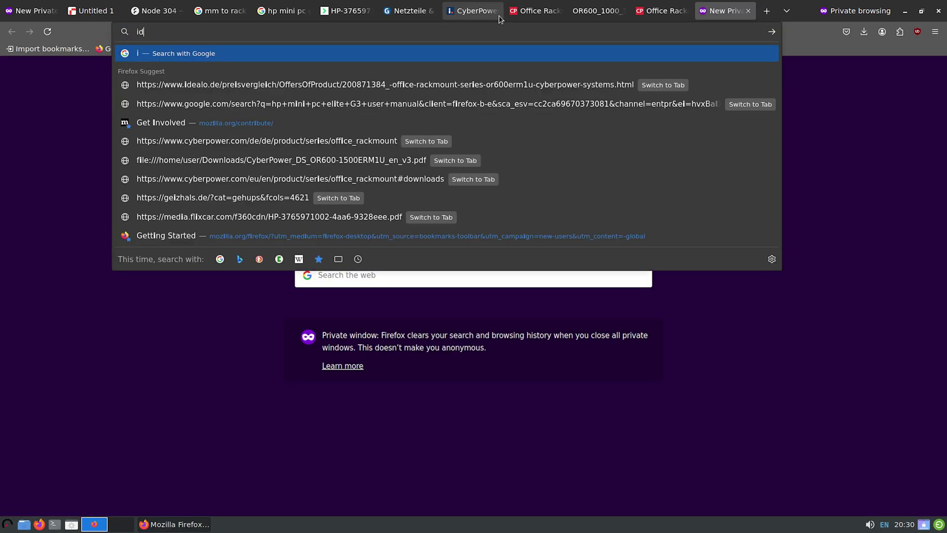
type("ealo.de")
key("Return")
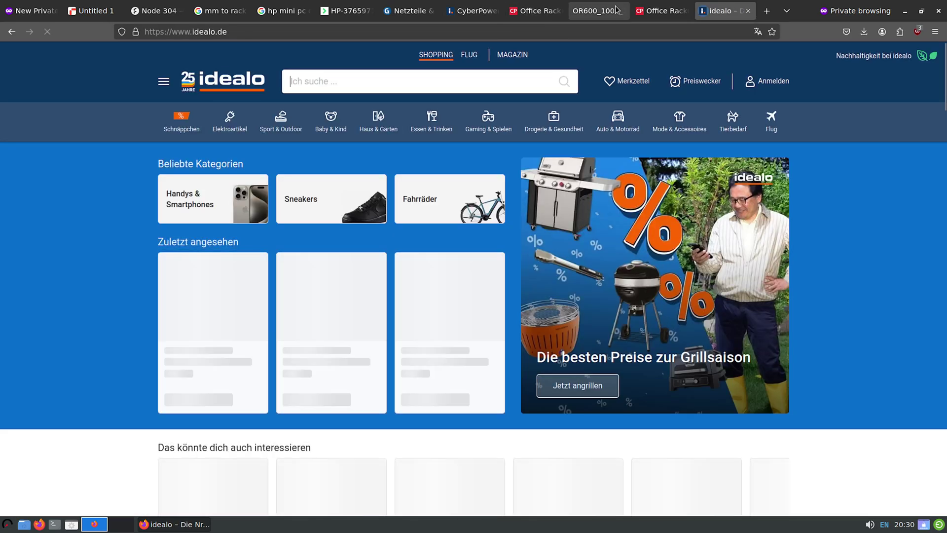
Copy the full OR600ERM1U product title from its idealo page and paste it into the search on the idealo home page
left_click(594, 10)
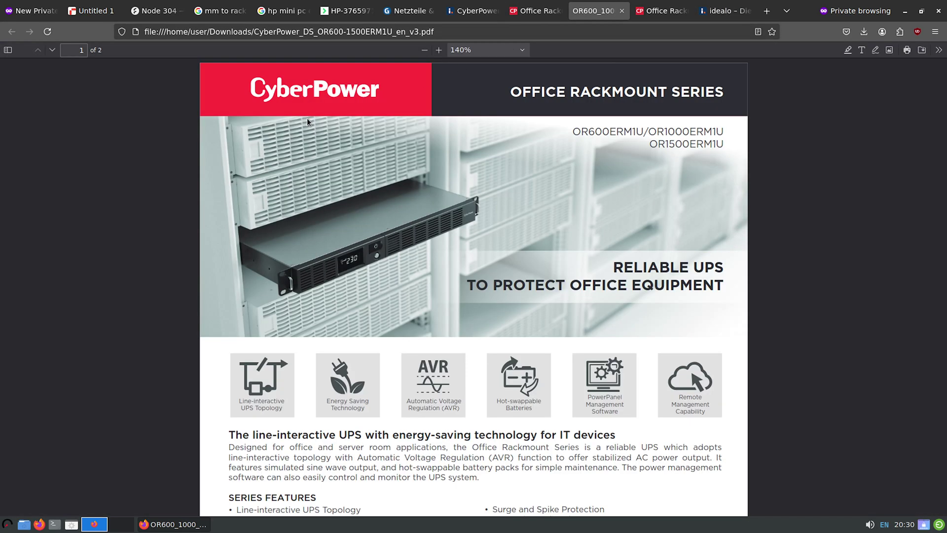
left_click(528, 14)
key("ctrl+Page_Up")
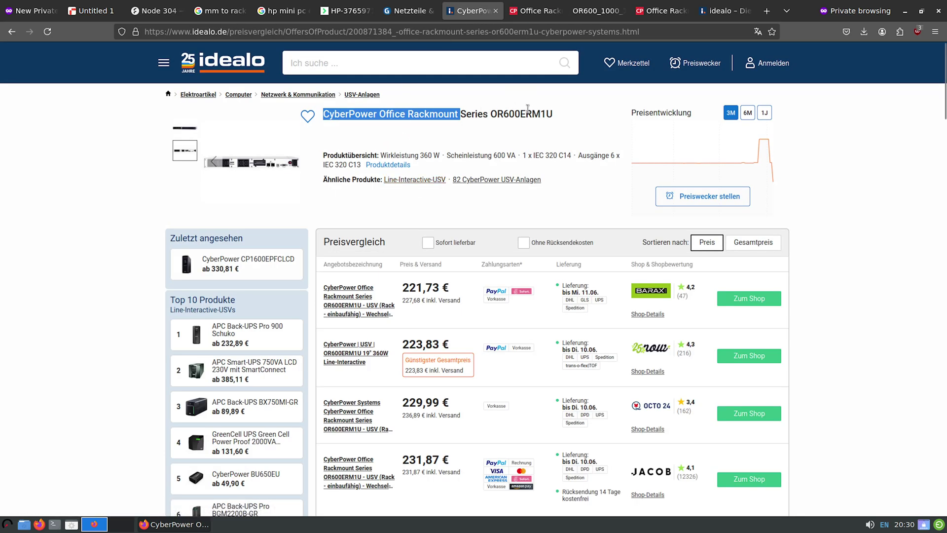
triple_click(572, 116)
key("ctrl+c")
left_click(725, 11)
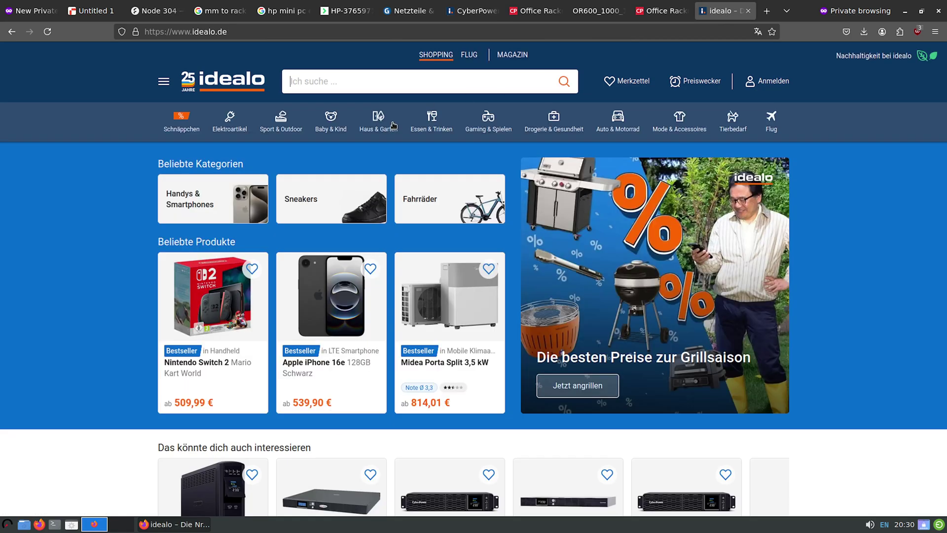
left_click(371, 84)
key("ctrl+v")
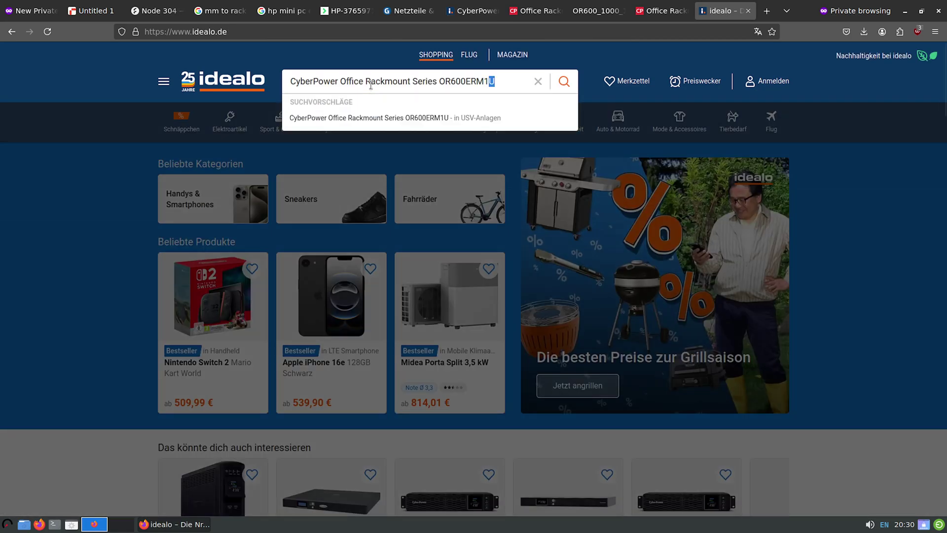
Change the model in the query to OR650 and search idealo for "CyberPower Office Rackmount Series OR650"
key("shift+Left")
key("shift+Left")
key("shift+Left")
key("shift+Left")
key("shift+Left")
key("shift+Left")
type("5")
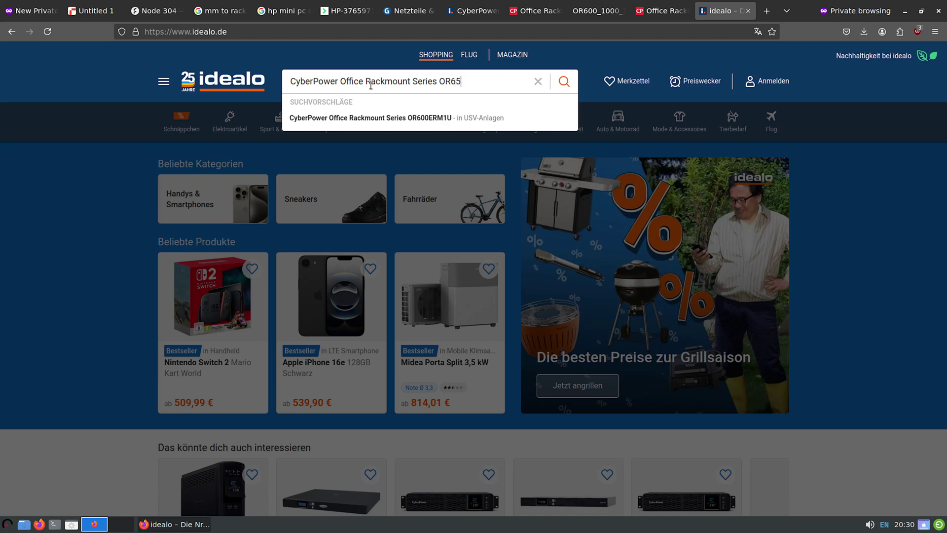
type("0")
key("Return")
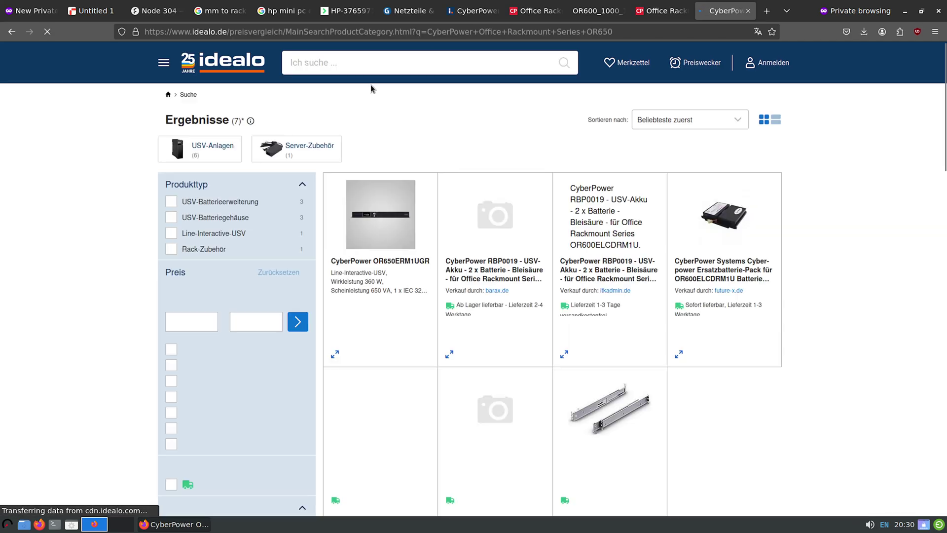
Open the CyberPower OR650ERM1UGR result and its BARAX offer, allowing all cookies on the shop page
left_click(373, 263)
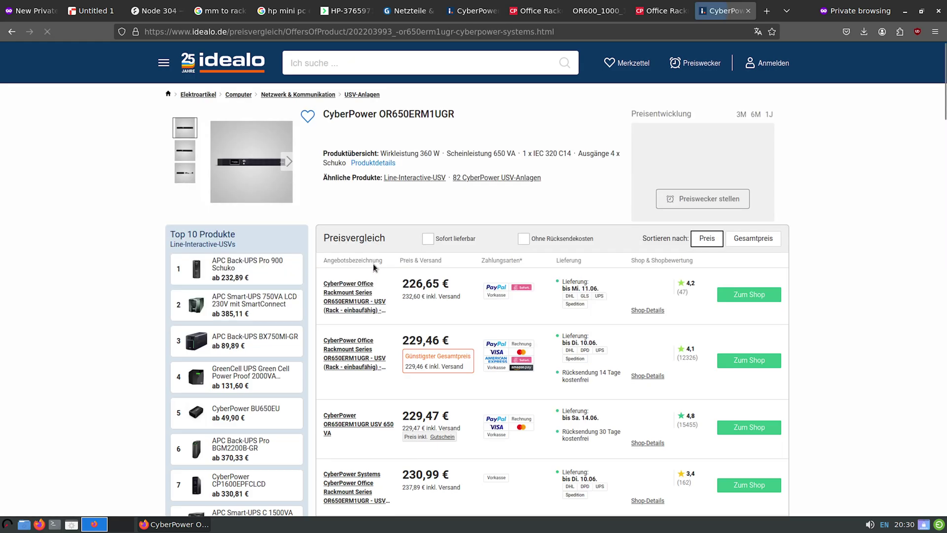
left_click(365, 310)
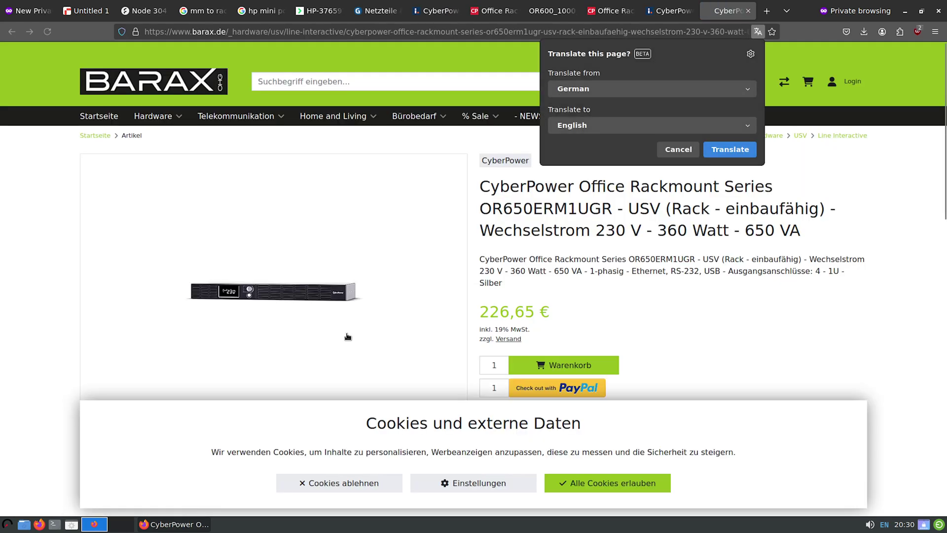
left_click(566, 489)
Enlarge the rear-view photo of the OR650ERM1UGR on the shop page to examine its outlets
scroll(311, 392, "down", 3)
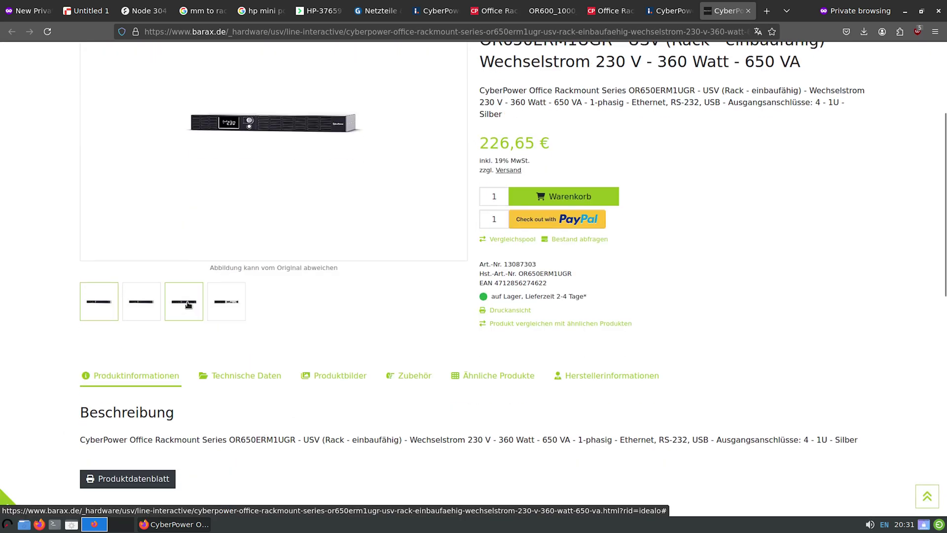
left_click(187, 304)
left_click(216, 312)
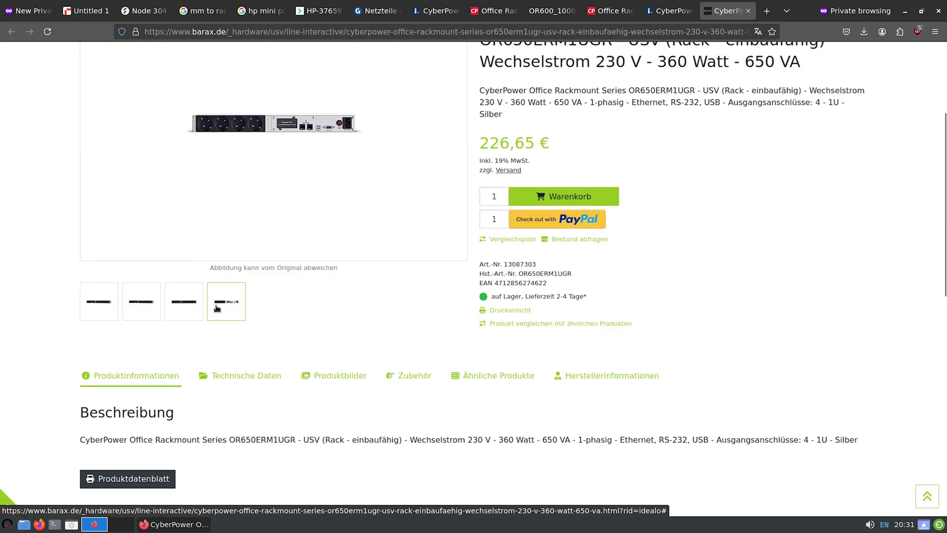
left_click(239, 133)
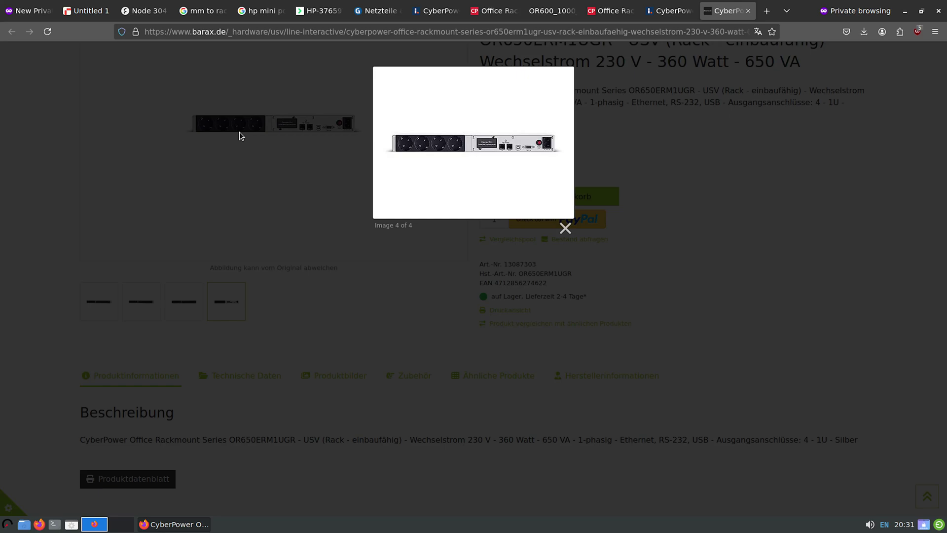
key("ctrl+l")
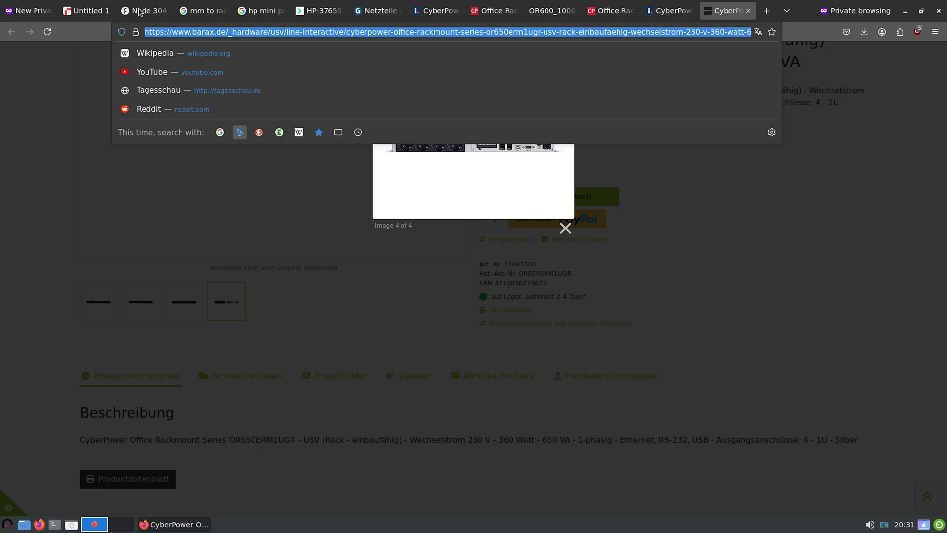
Return to the rack spreadsheet and enter 1 in column E for both the gateway and the Switch
left_click(76, 17)
left_click(218, 199)
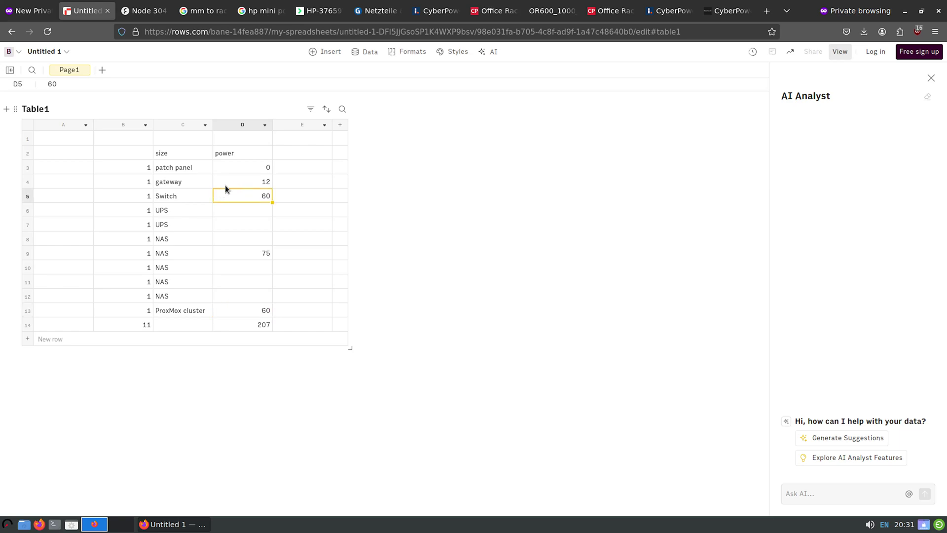
key("Right")
key("Up")
type("1")
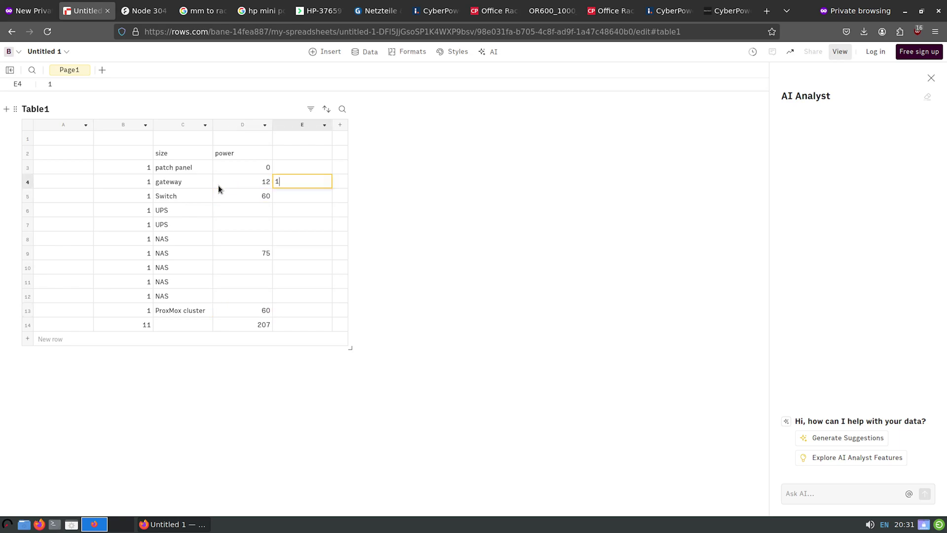
key("Return")
type("1")
key("Return")
Enter 1 in column E for the NAS in row 9 and 3 for the ProxMox cluster
key("Down")
key("Down")
key("Down")
type("1")
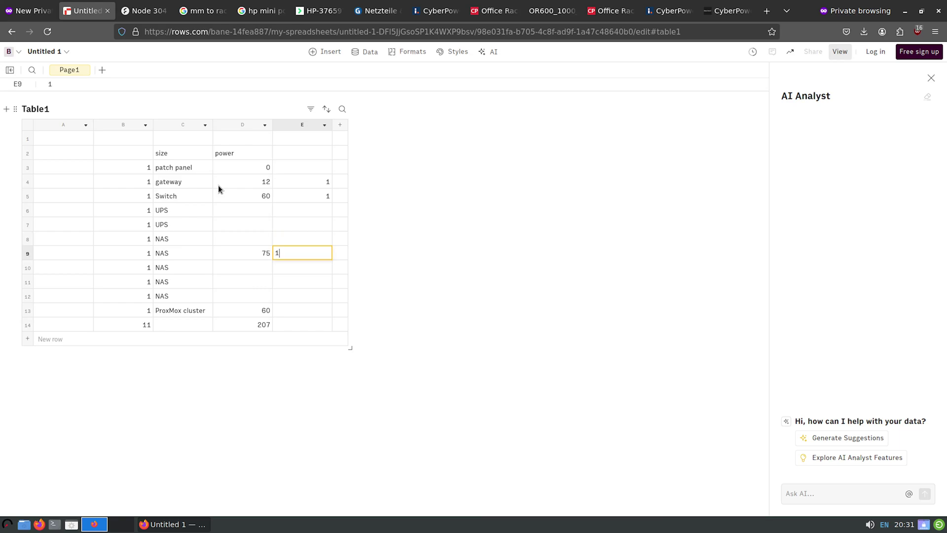
key("Return")
key("Down")
key("Down")
key("Down")
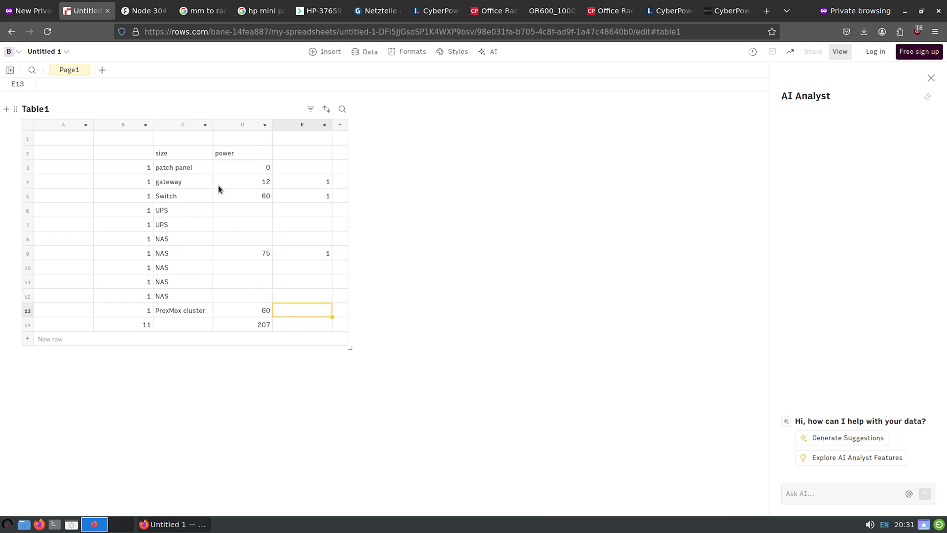
type("3")
key("Up")
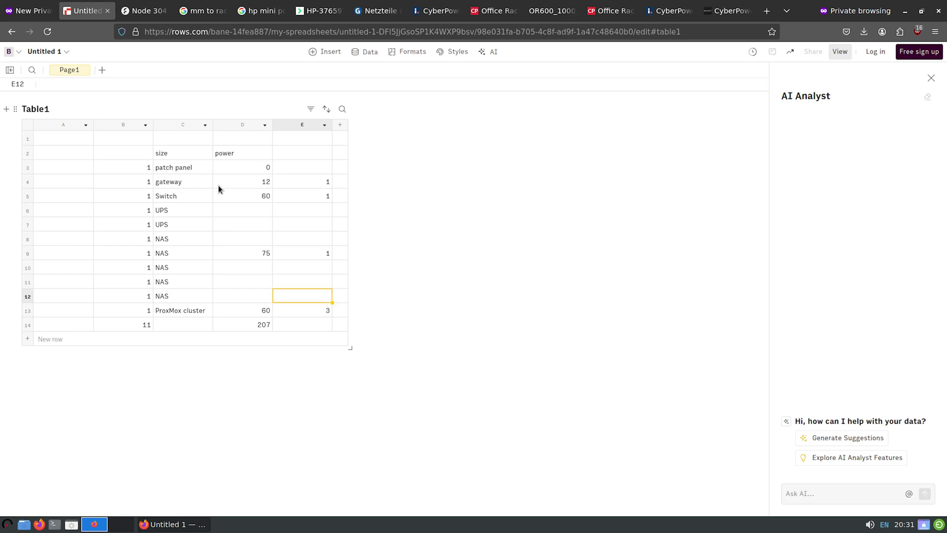
Total the column E counts in cell E14 with a SUM of E4:E13
key("Down")
key("Down")
type("=SUM(")
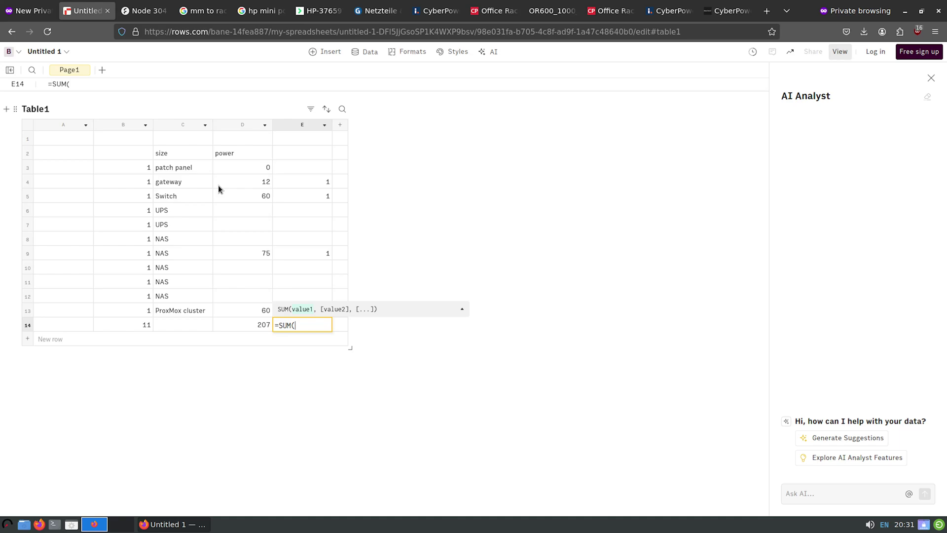
key("Up")
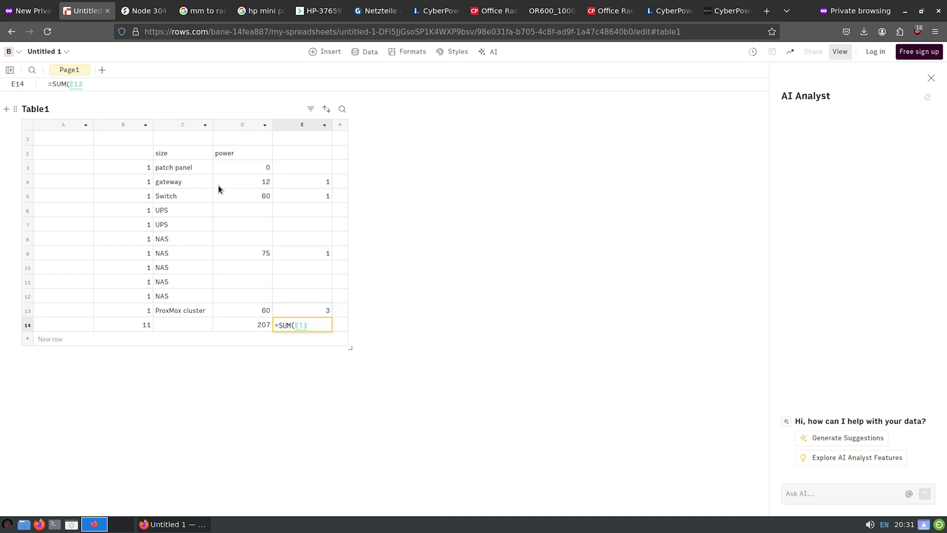
key("shift+Up")
key("shift+Up")
key("shift+Up")
key("shift+Up")
key("shift+Up")
key("shift+Up")
key("shift+Up")
key("Return")
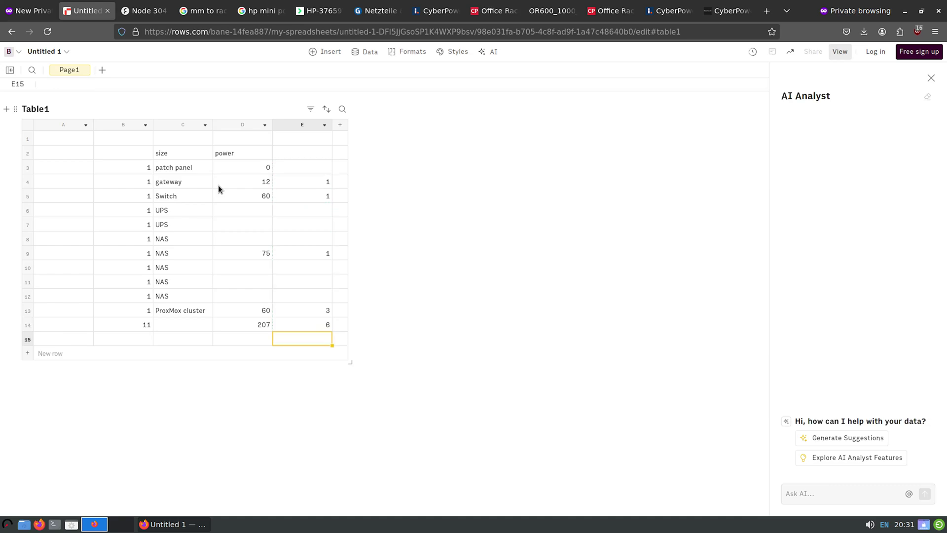
Set the gateway row's power to 20 and its column E count to 2
key("Up")
key("ctrl+Up")
key("ctrl+Up")
key("ctrl+Up")
key("Left")
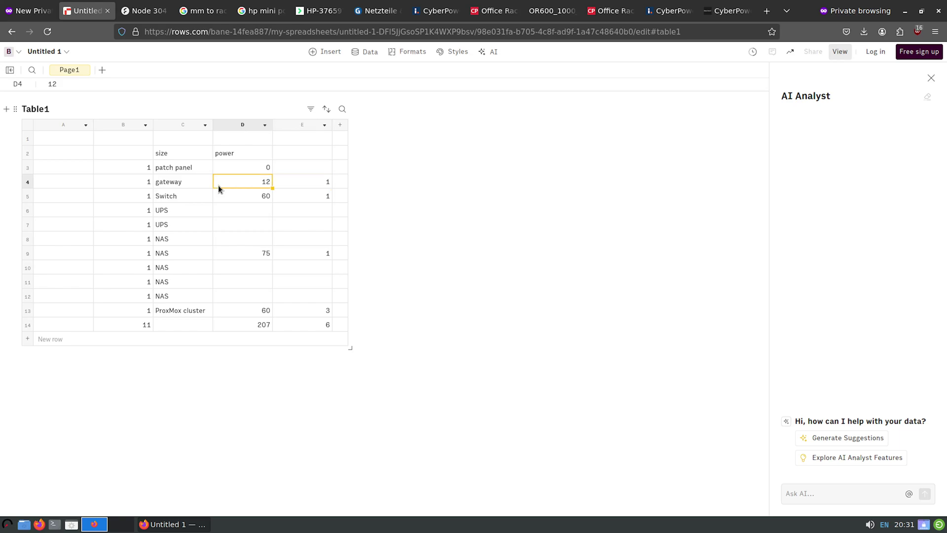
type("20")
key("Tab")
type("2")
Extend the gateway label in C4 to "gateway+ modem"
key("Left")
key("Left")
key("Left")
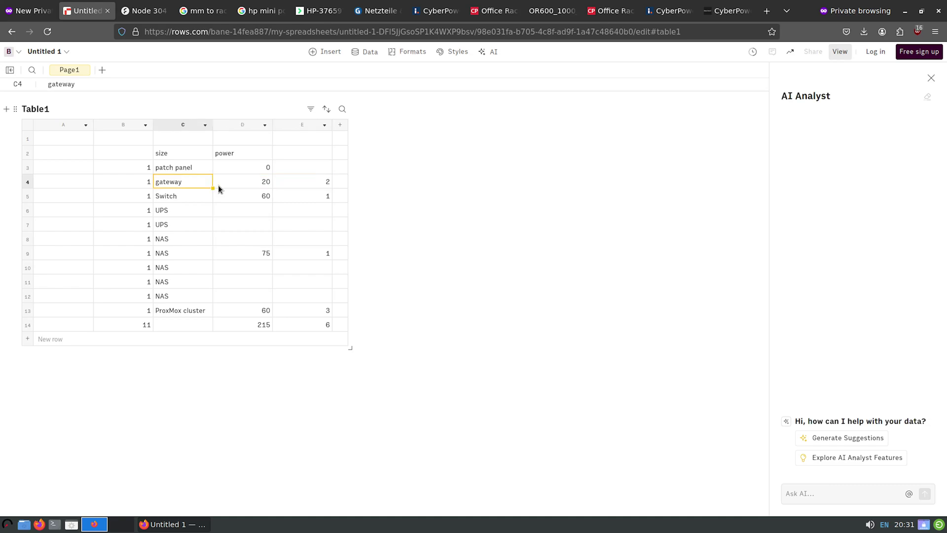
key("Right")
key("Return")
type("+ mode")
key("Return")
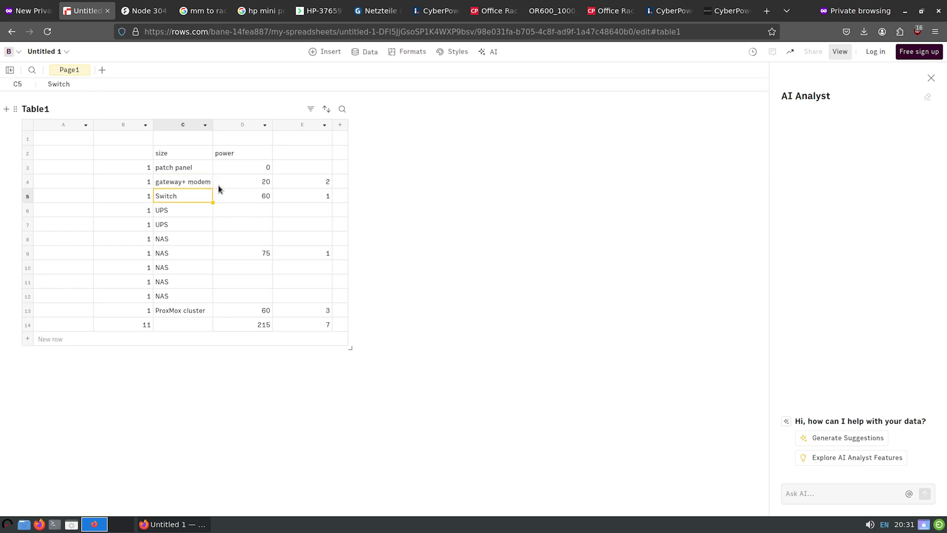
Check the column E counts from the gateway row down to the total in E14
key("Right")
key("Up")
key("Right")
key("Down")
key("Down")
key("Down")
key("Down")
key("Down")
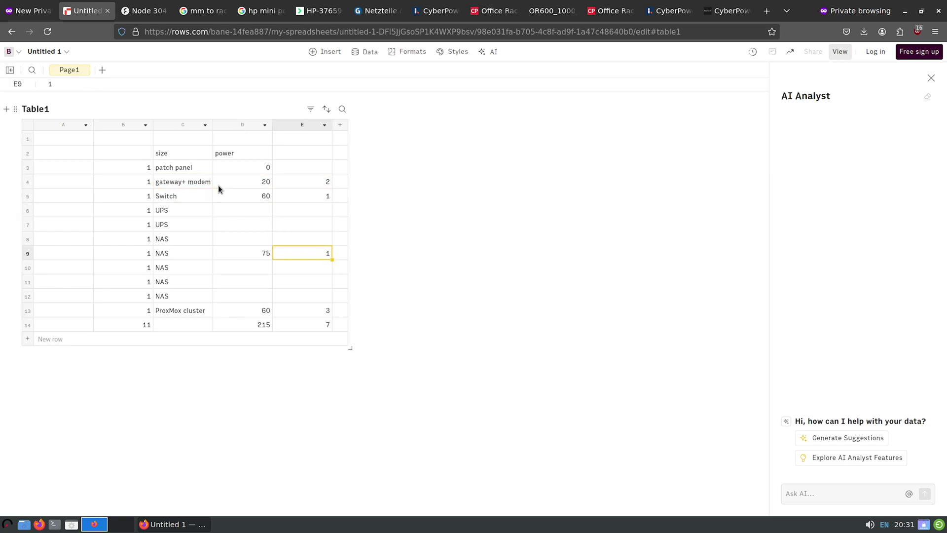
key("Down")
key("Down")
key("Down")
key("Down")
key("Down")
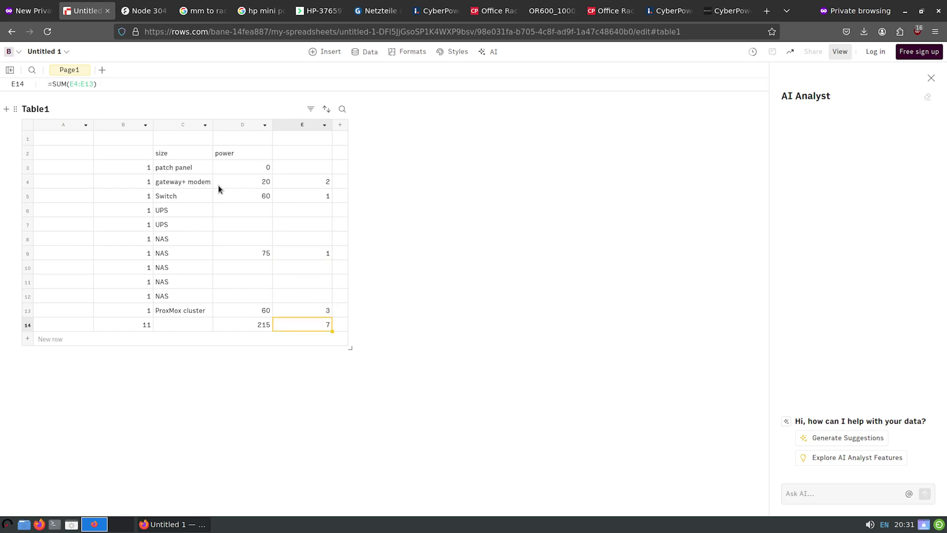
Revisit the UPS outlet photo and search the web for "y cable c13 to schuko" in a new tab
left_click(714, 13)
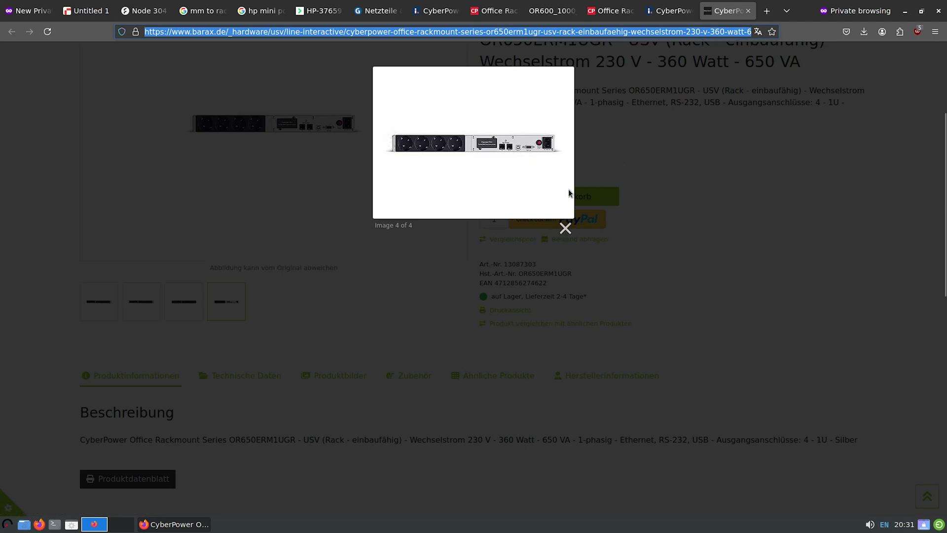
key("ctrl+t")
type("y")
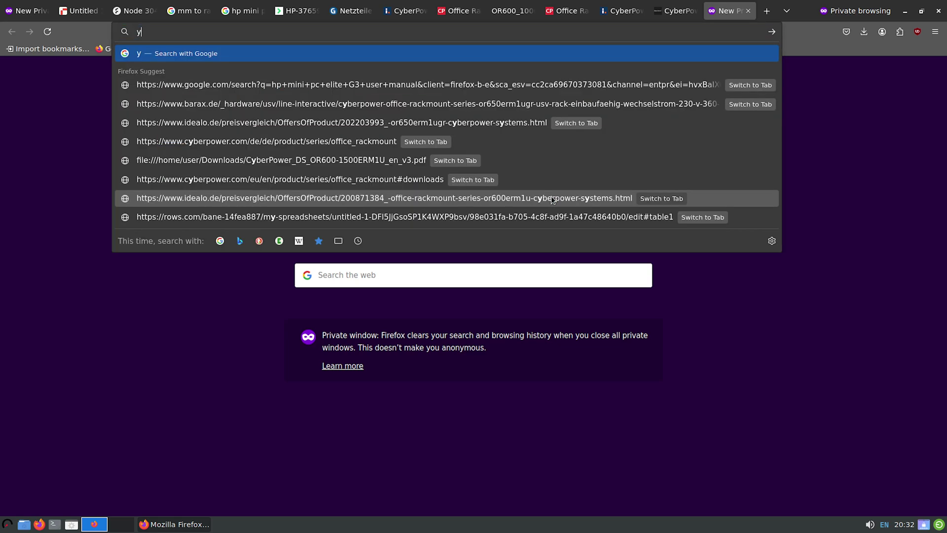
type(" cable")
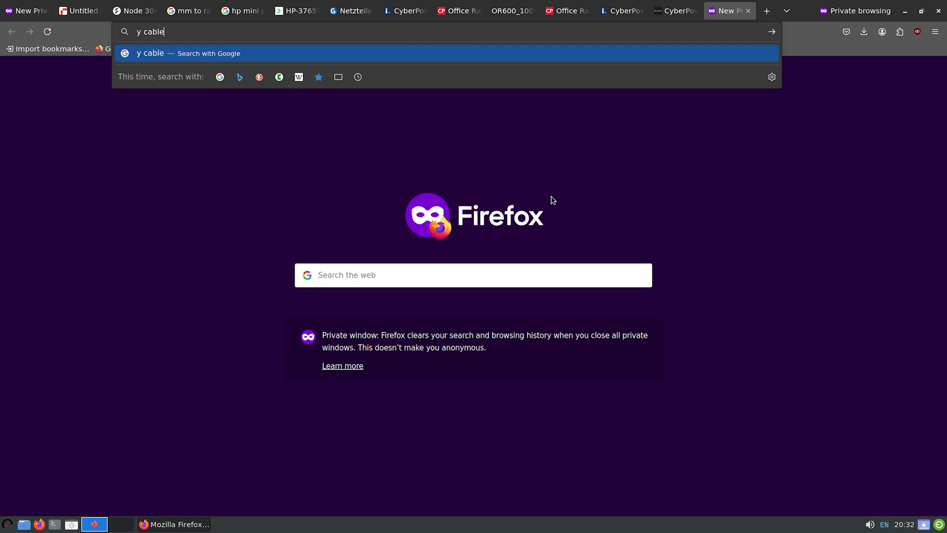
type(" c12")
key("BackSpace")
type("3 to schuko")
key("Return")
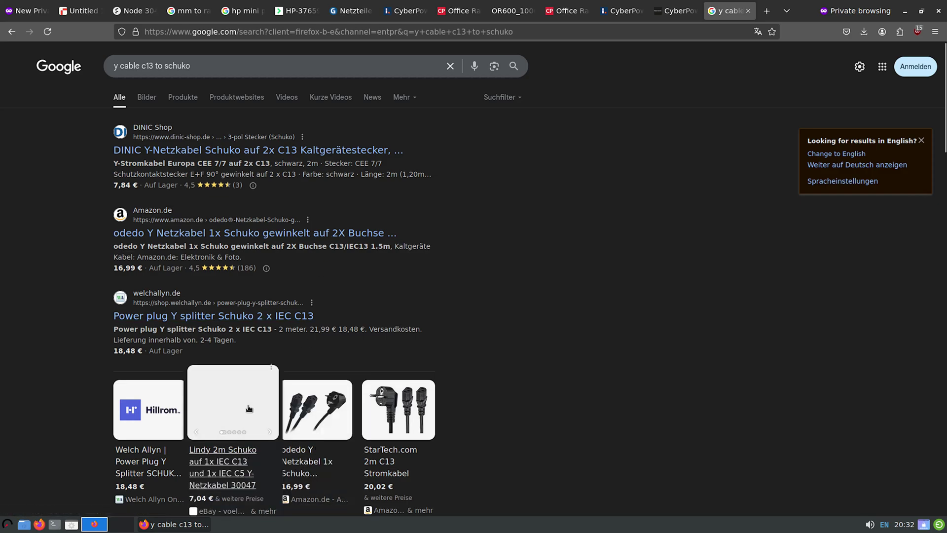
Examine the photos and offers of the Lindy 30047 and StarTech.com 2m C13 Y power cables
left_click(250, 408)
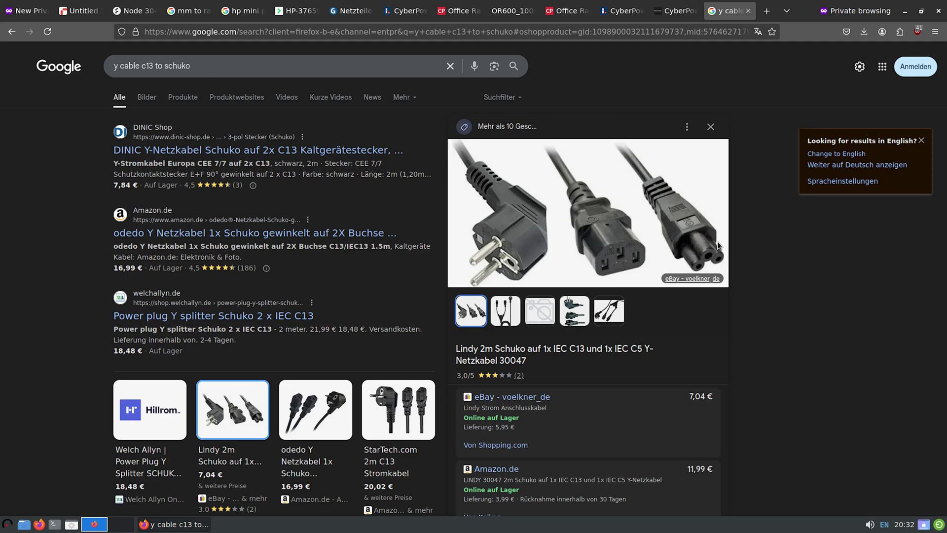
left_click(612, 312)
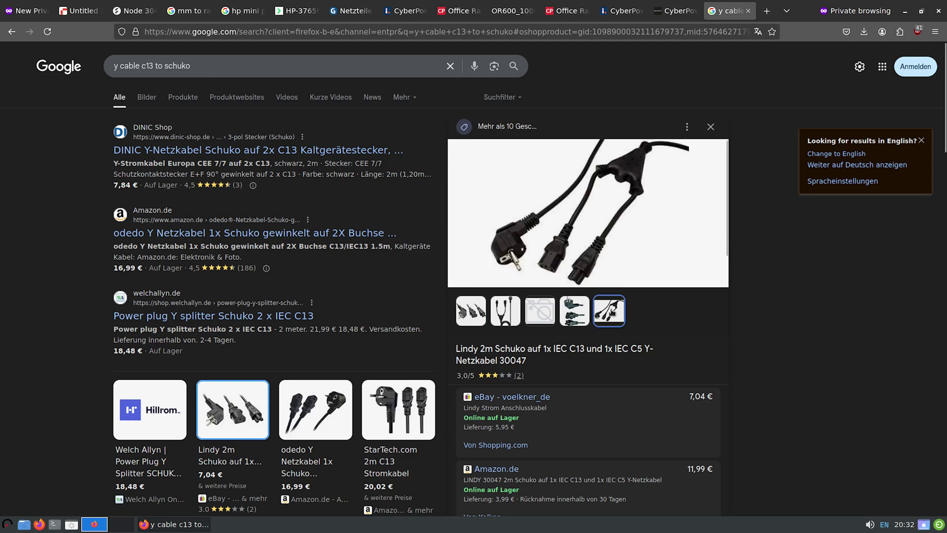
left_click(414, 404)
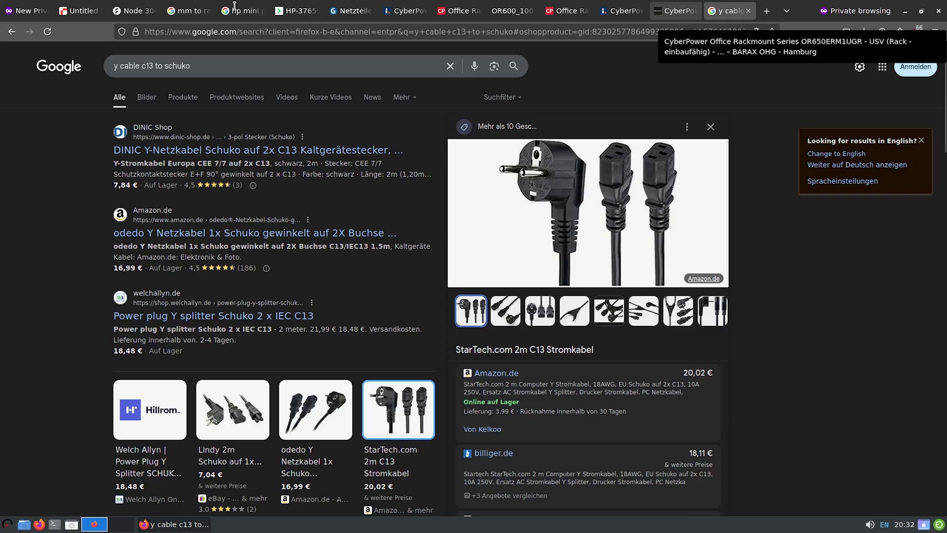
Recheck the UPS rear photo, and in the rack spreadsheet select the unit sizes in B3:B13 for review
left_click(674, 10)
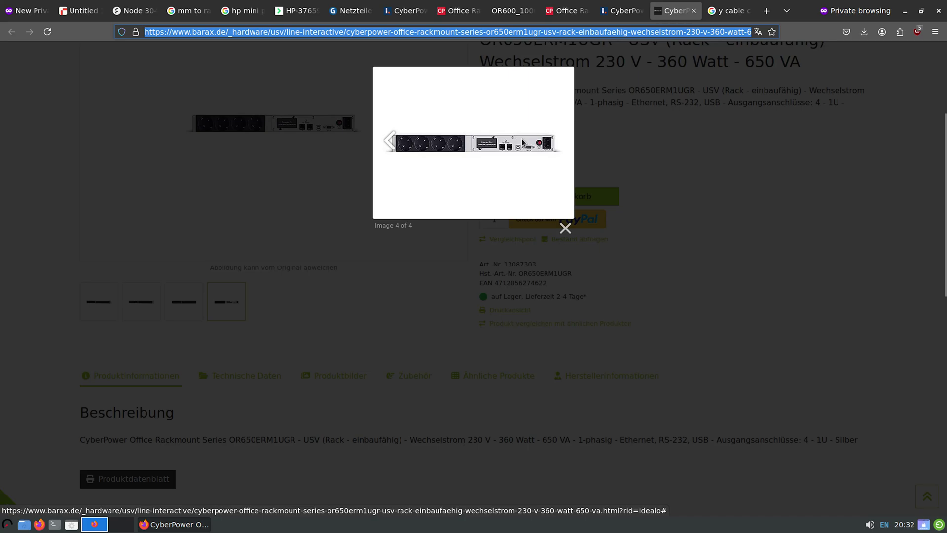
left_click(78, 11)
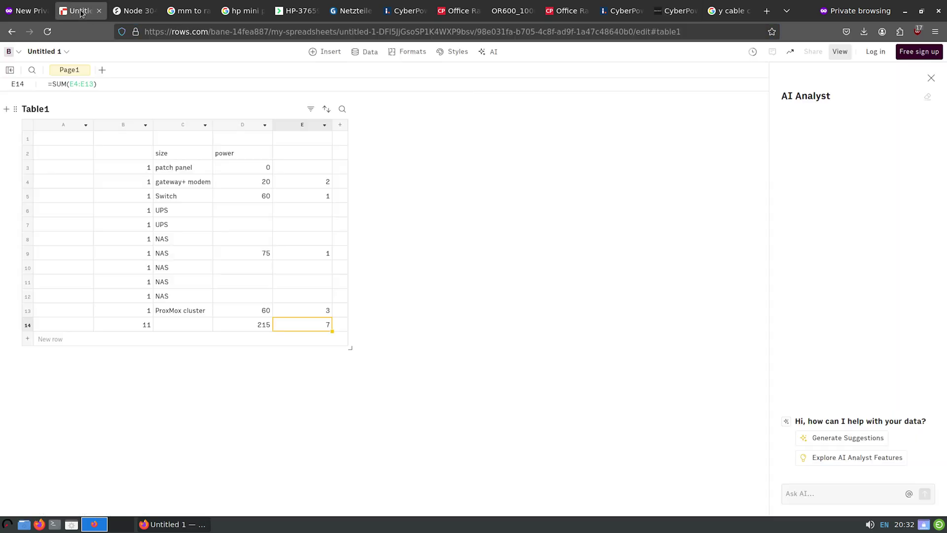
left_click_drag(197, 296, 197, 281)
left_click_drag(130, 168, 125, 312)
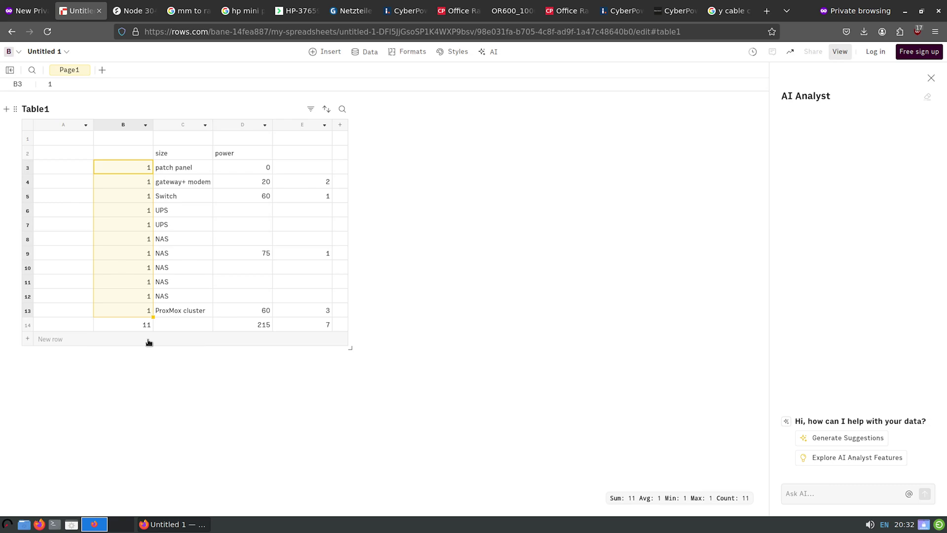
Check the size total in B14 and clear the second UPS entry in C7
left_click(144, 327)
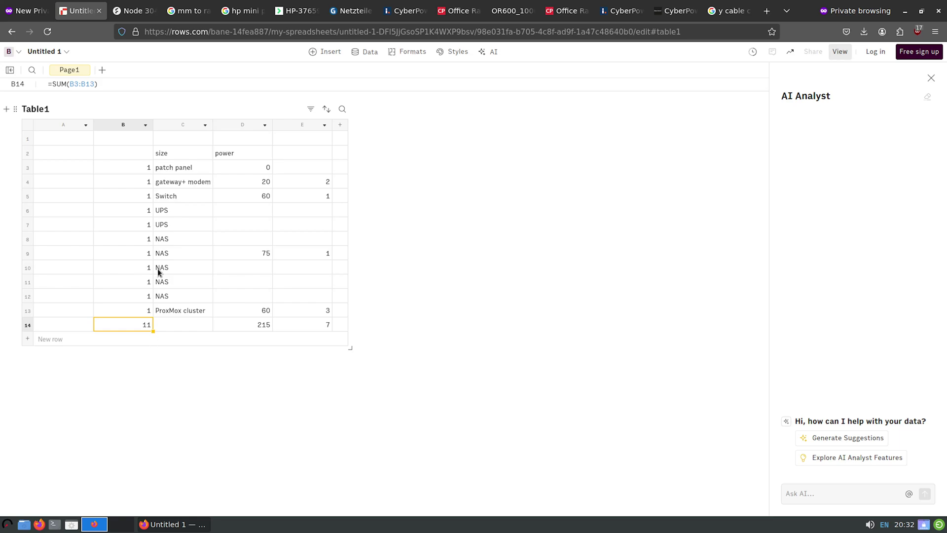
left_click(168, 228)
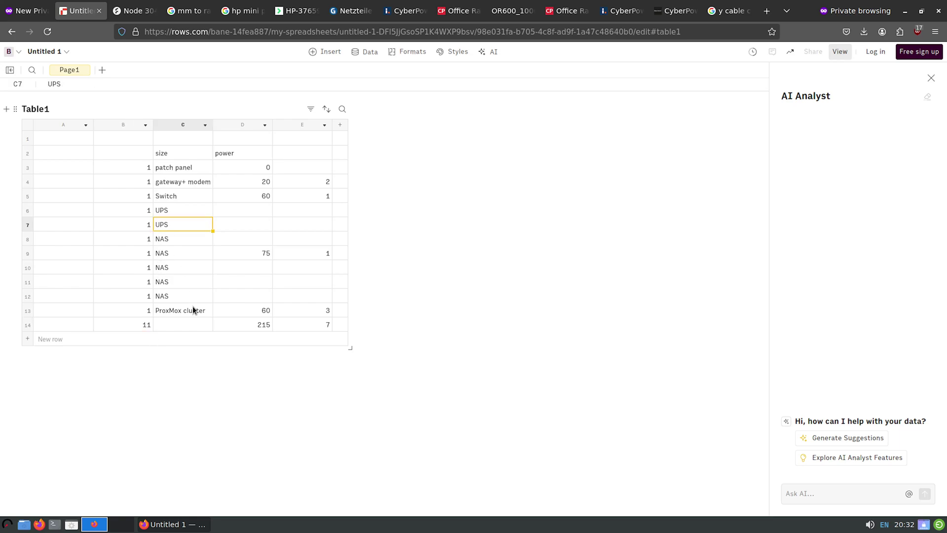
key("Delete")
Check the sum formula in B14 and set the size of the emptied row in B7 to 0
key("Up")
key("Left")
key("Down")
key("Down")
key("Down")
key("Down")
key("Down")
key("Down")
key("Down")
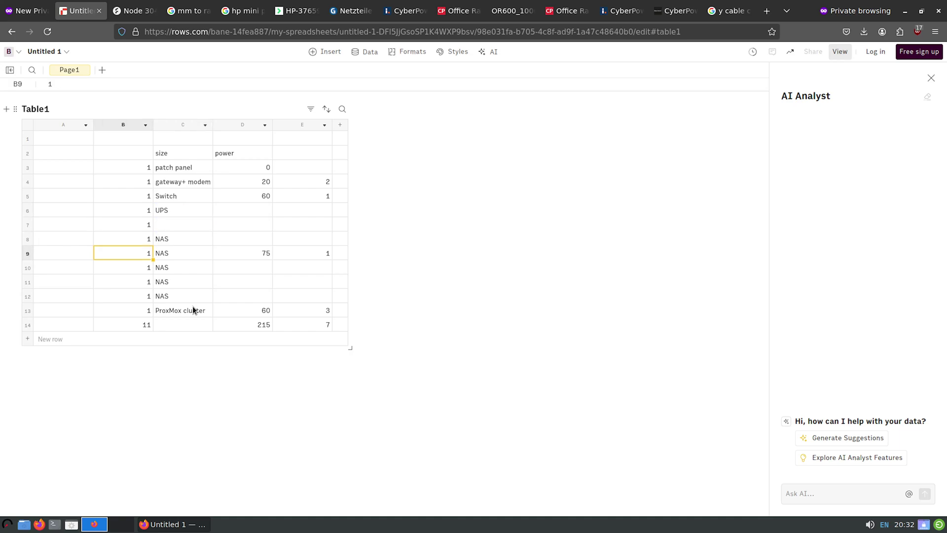
key("Down")
key("Return")
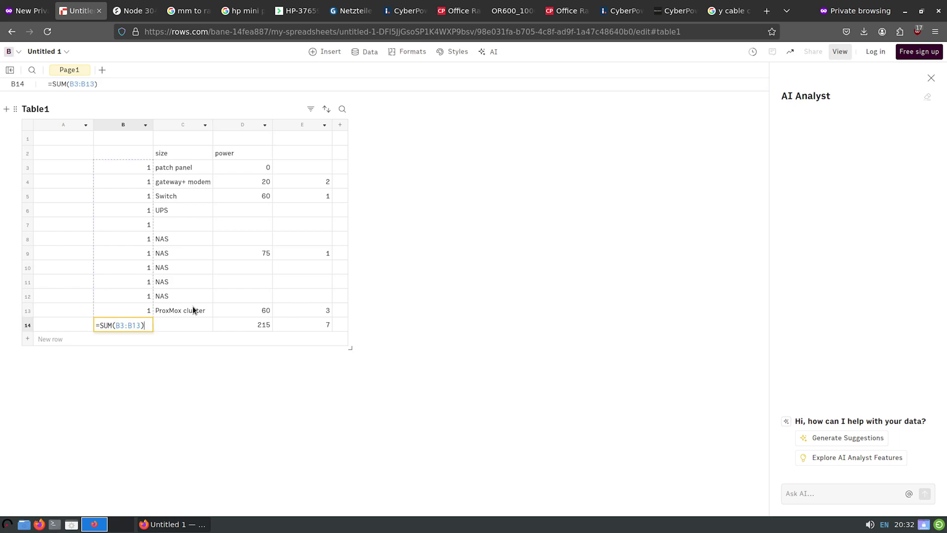
key("Return")
key("Up")
key("Up")
key("Up")
key("Up")
key("Up")
key("Up")
key("Up")
key("Up")
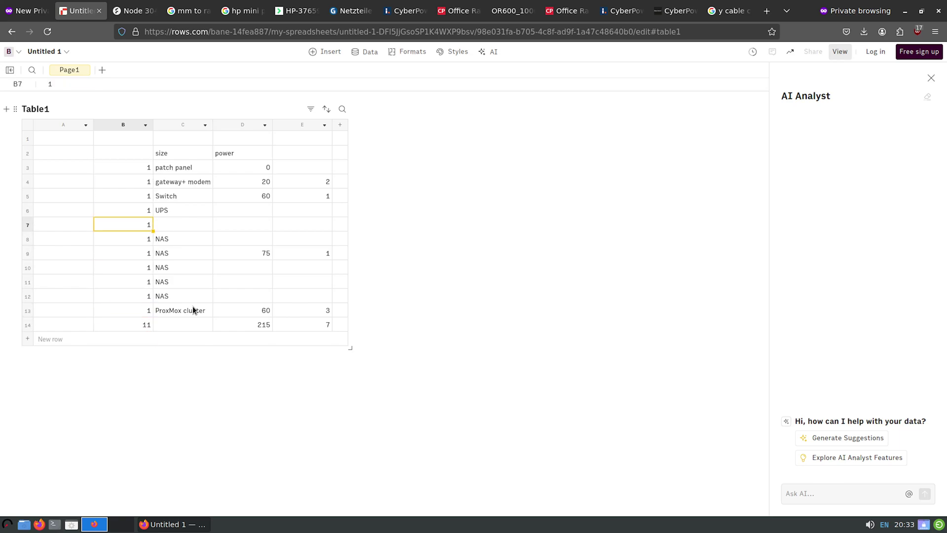
type("0")
key("Return")
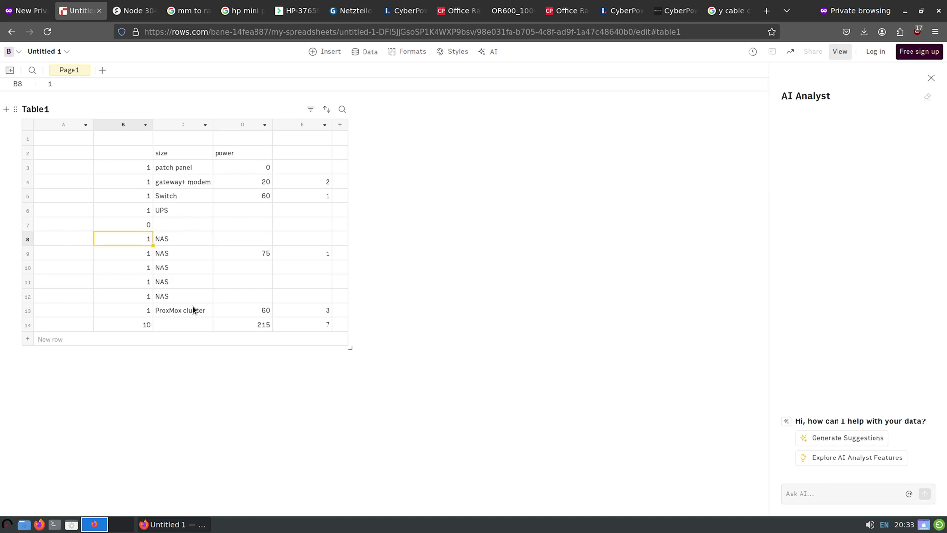
Review the unit sizes in column B from the ProxMox cluster row up to the patch panel and gateway rows
key("Down")
key("Down")
key("Down")
key("Down")
key("Down")
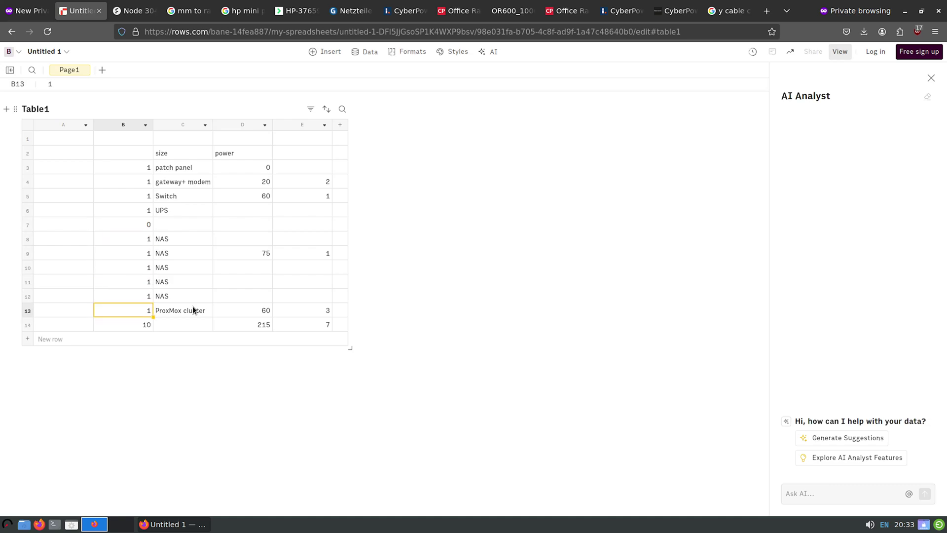
key("Up")
key("Up")
key("Up")
key("Up")
key("Up")
key("Up")
key("Up")
key("Up")
key("Up")
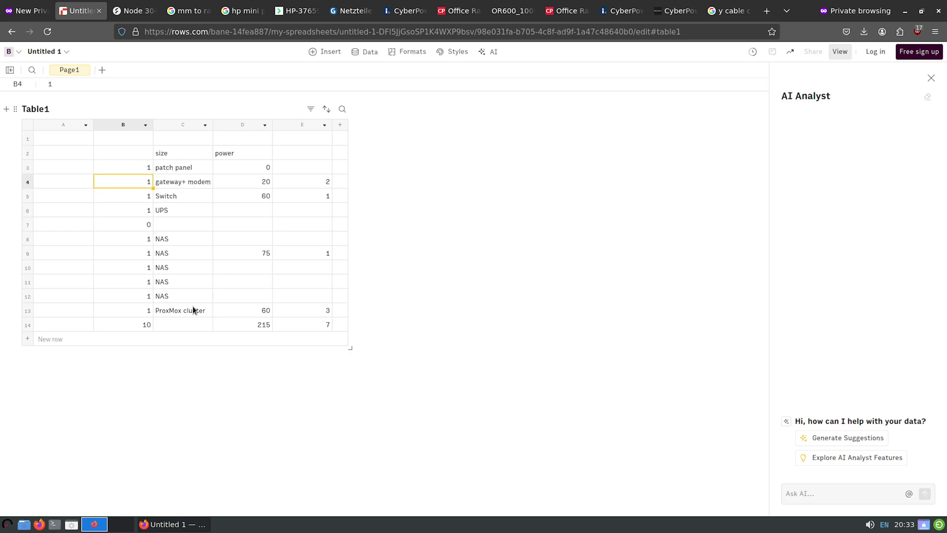
key("Up")
key("Right")
key("Down")
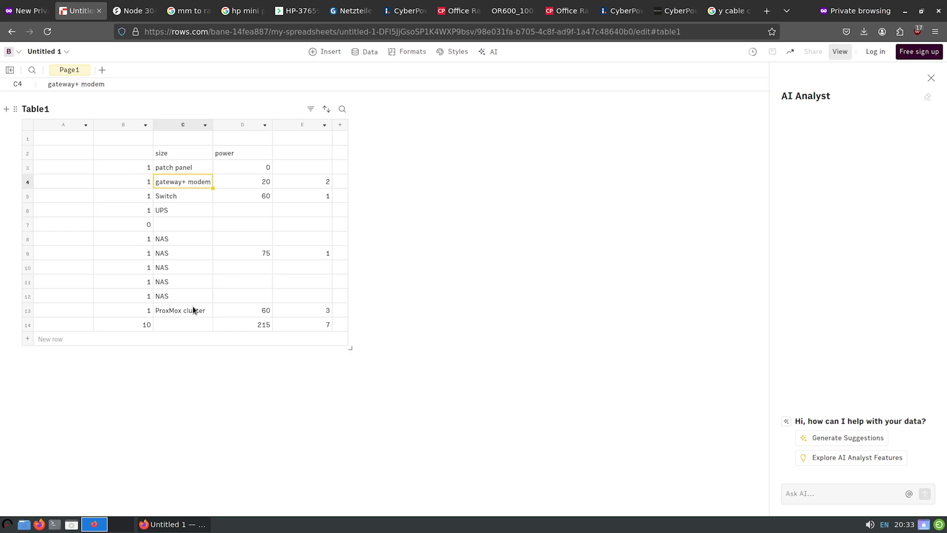
key("Left")
key("Right")
key("Left")
key("Right")
key("Left")
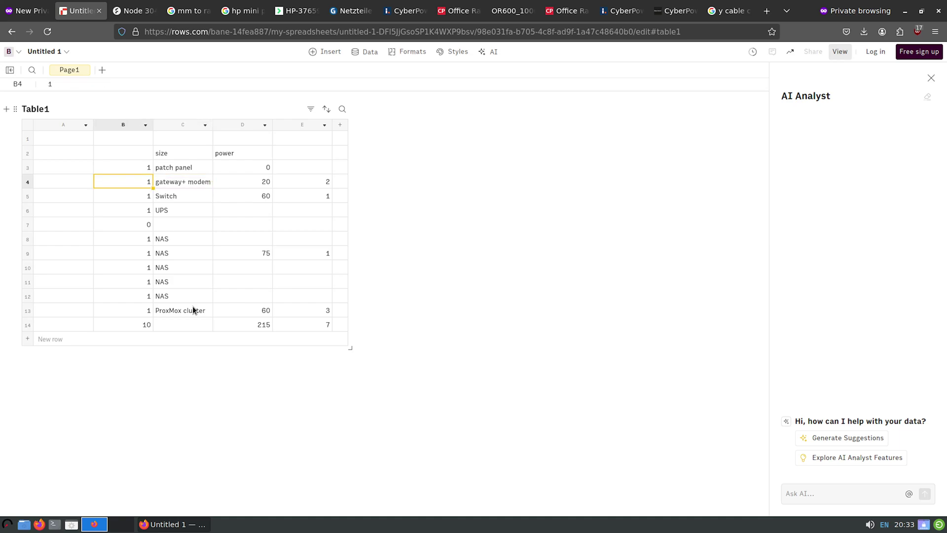
Try a size of 0 for the gateway + modem row in B4 and restore it to 1
key("Up")
key("Right")
key("Down")
key("Left")
type("0")
key("Return")
key("Up")
key("Down")
key("Up")
key("Right")
key("Left")
type("1")
key("Return")
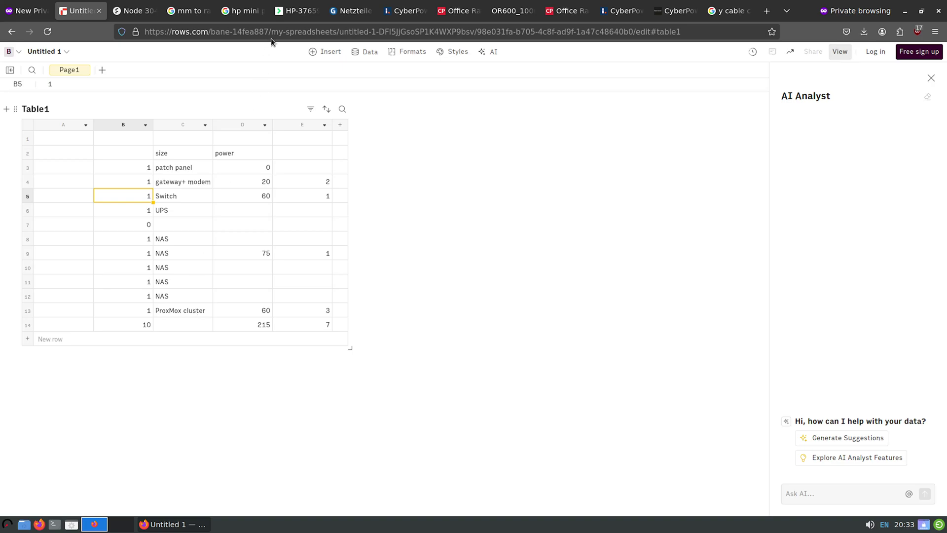
Look up "netzwerksc" on Geizhals, open the Intellinet Basic Line Netzwerkschrank, and go to its 10"-/19"-Schränke category
left_click(351, 10)
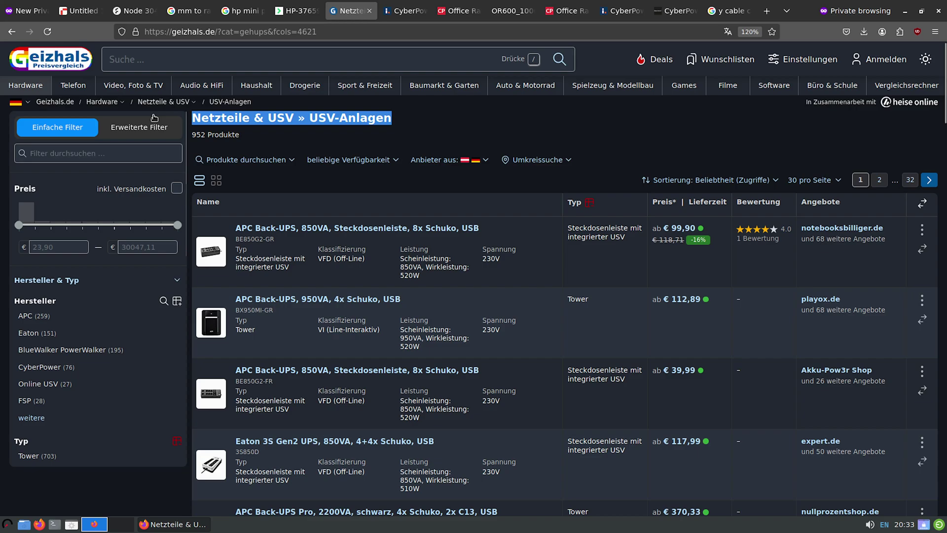
left_click(101, 101)
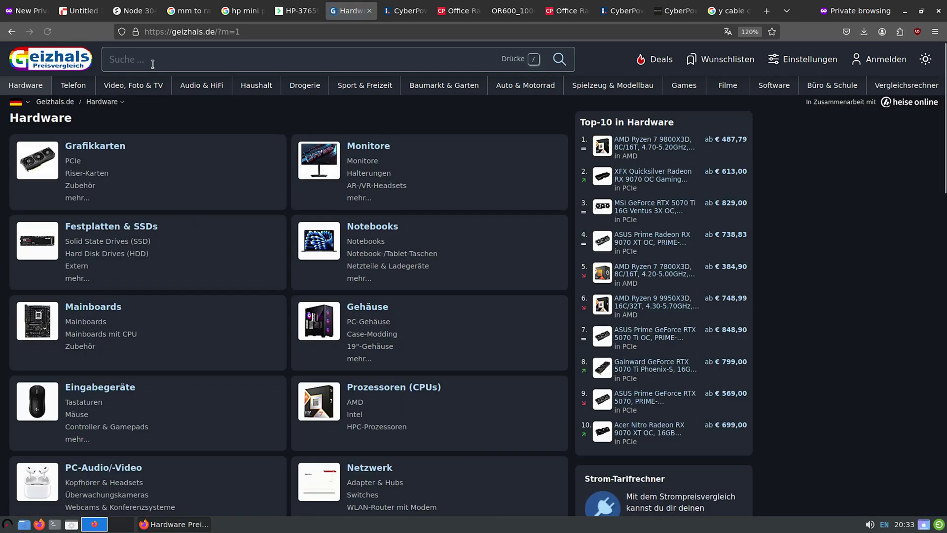
left_click(153, 60)
type("ne")
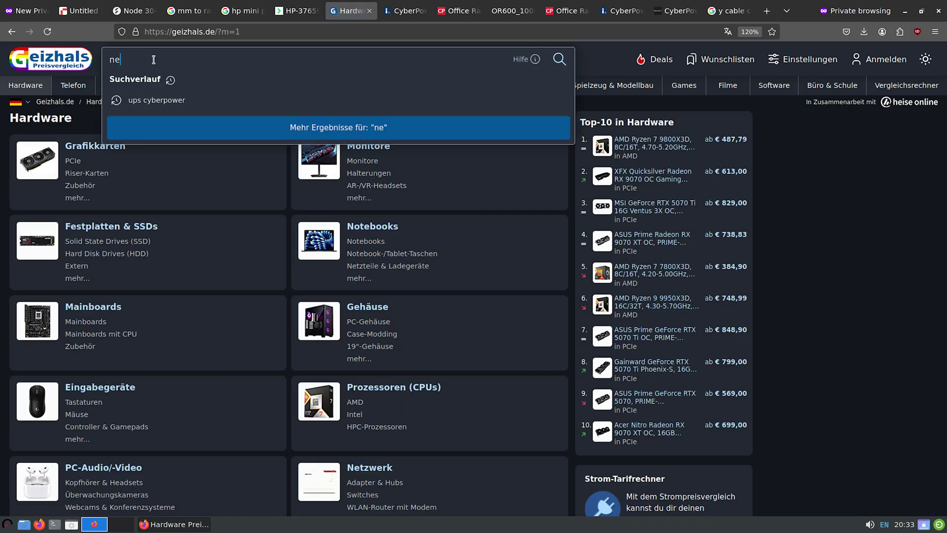
type("tzwerksc")
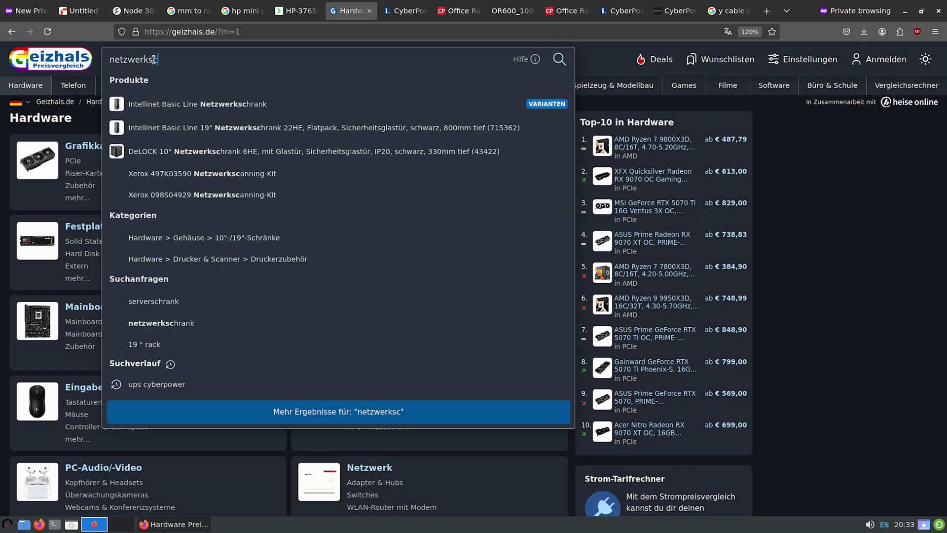
key("Down")
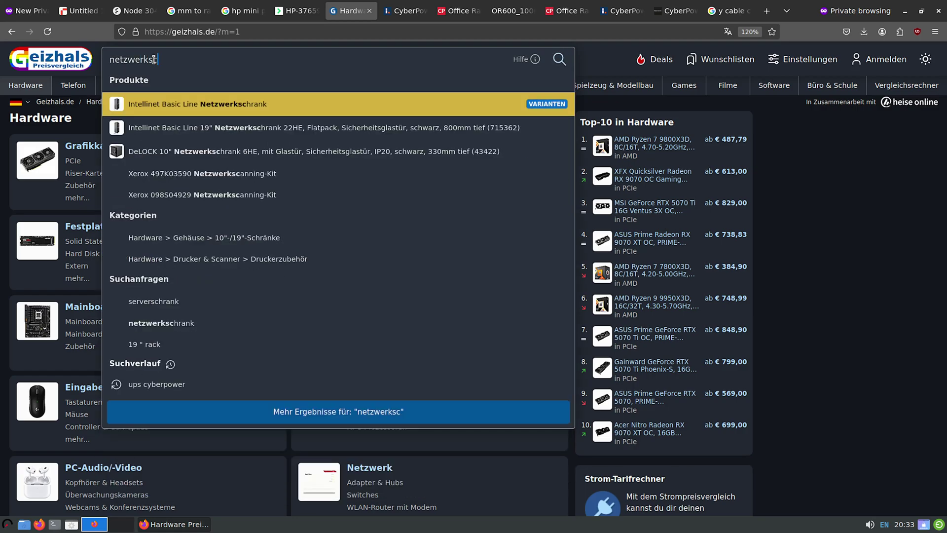
key("Return")
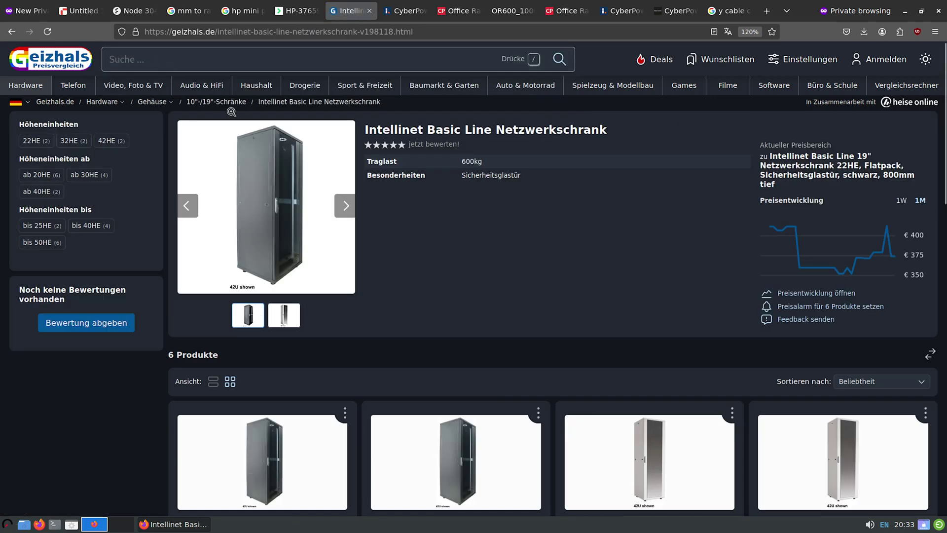
left_click(220, 102)
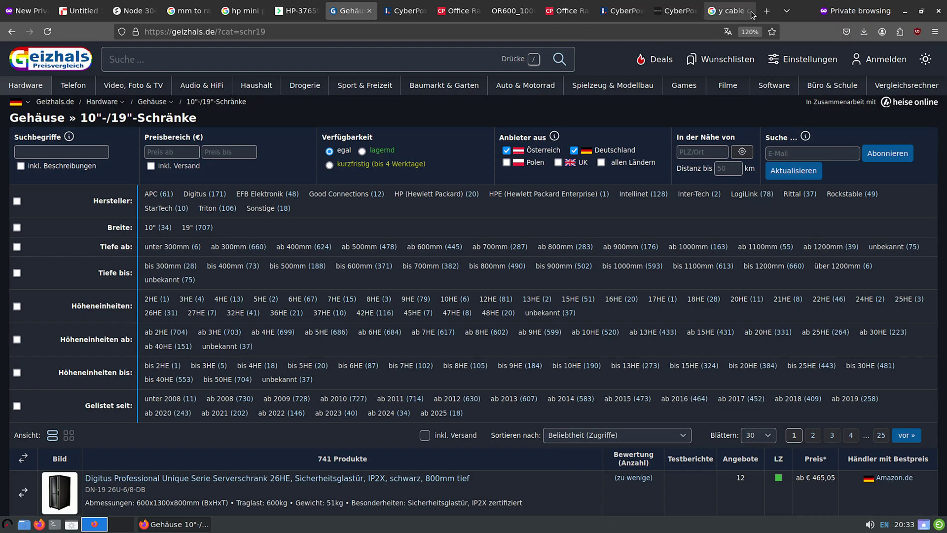
Search the web for "ubiquity switch" in a new tab and open the Ubiquiti Store Europe result
left_click(767, 11)
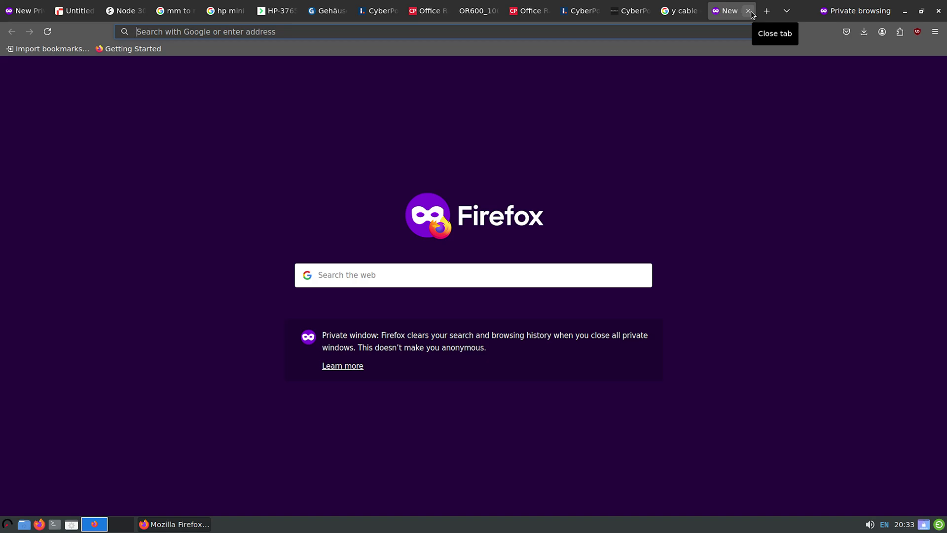
type("u")
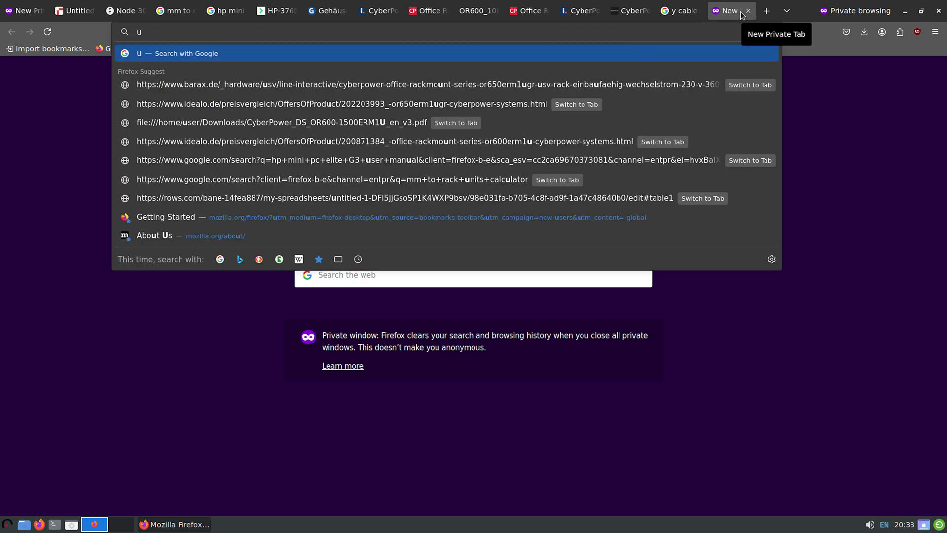
type("biquity")
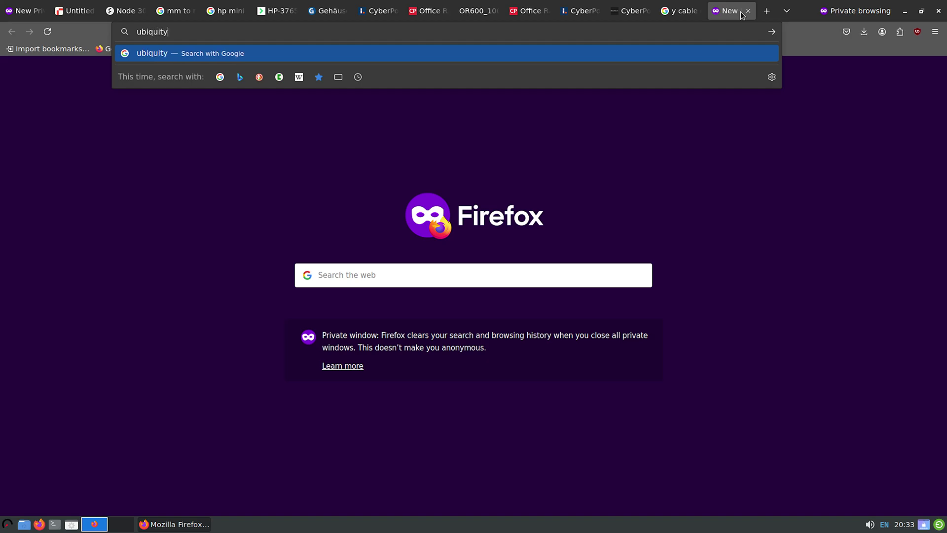
type(" switch")
key("Return")
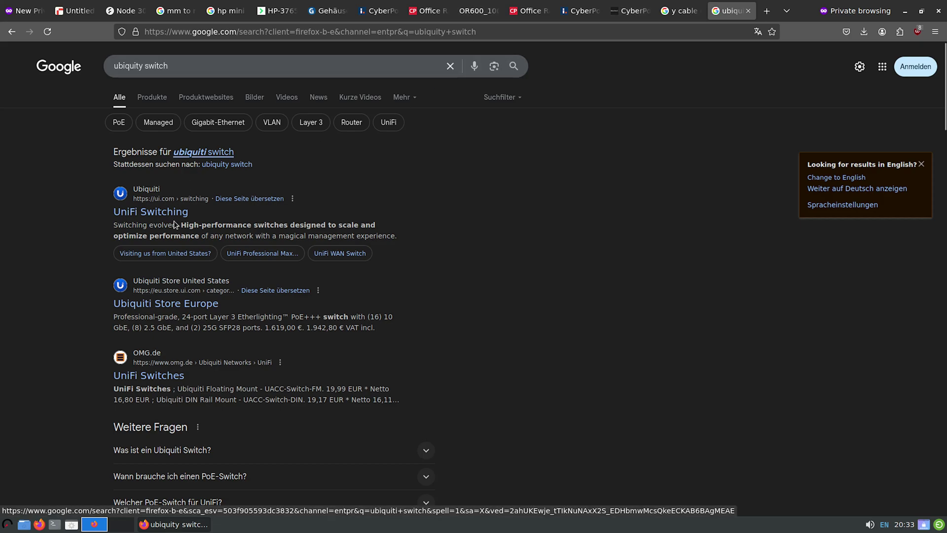
left_click(152, 304)
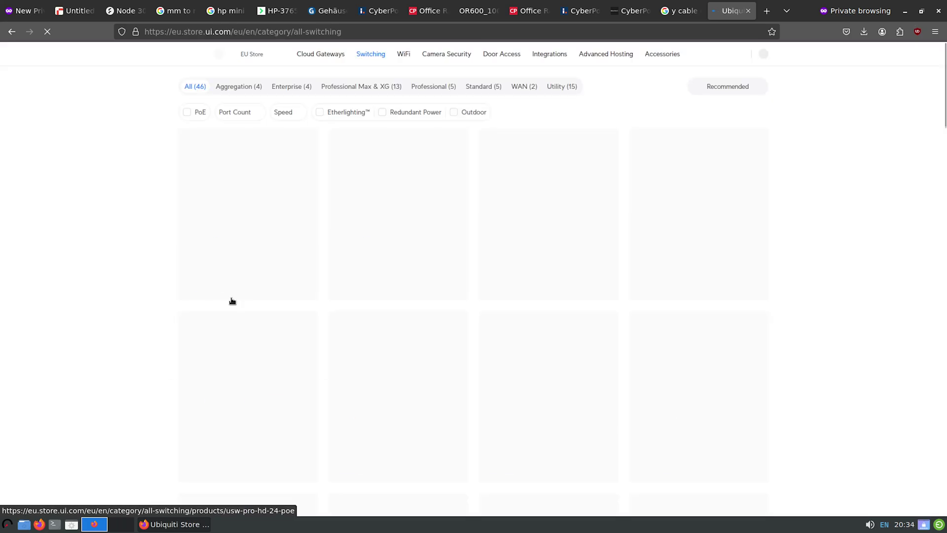
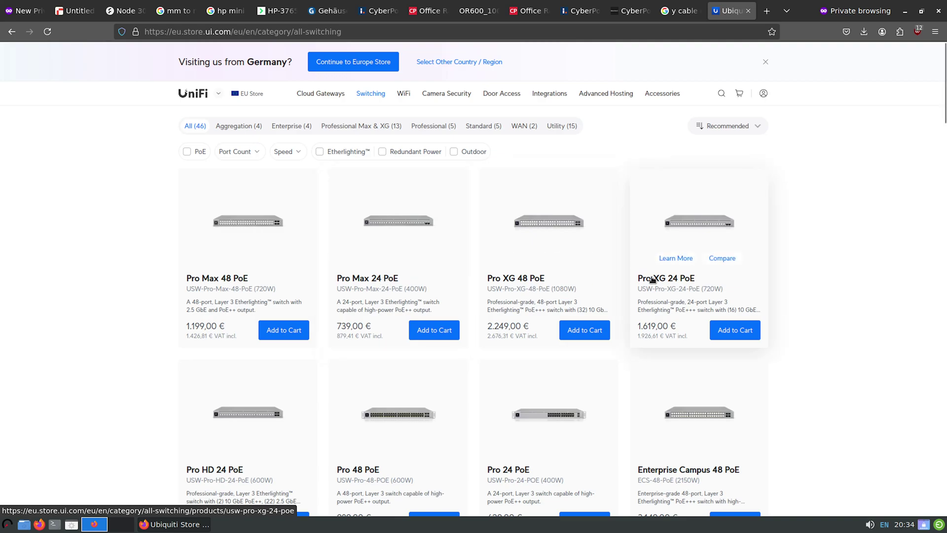
Browse the UniFi switch listings and compare the models, port counts and prices
scroll(651, 267, "down", 5)
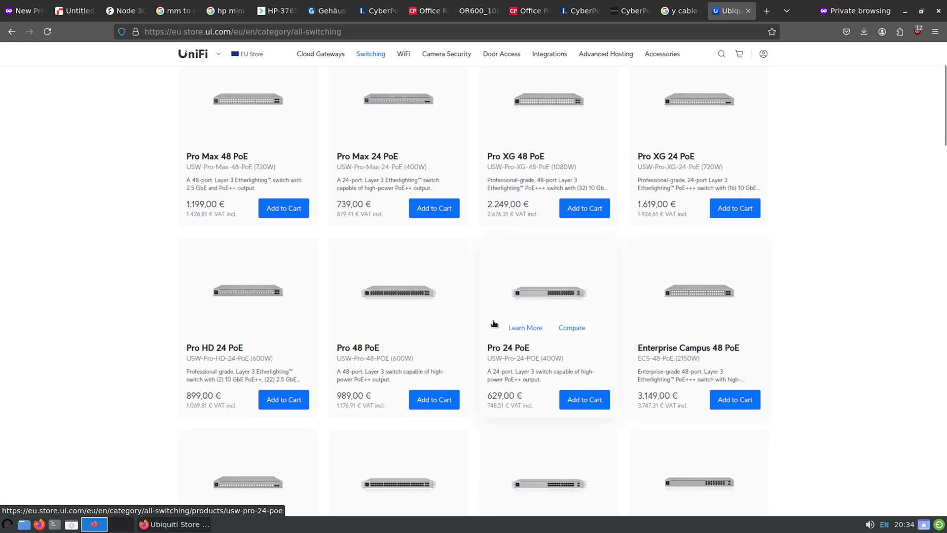
scroll(474, 328, "down", 5)
scroll(527, 334, "down", 2)
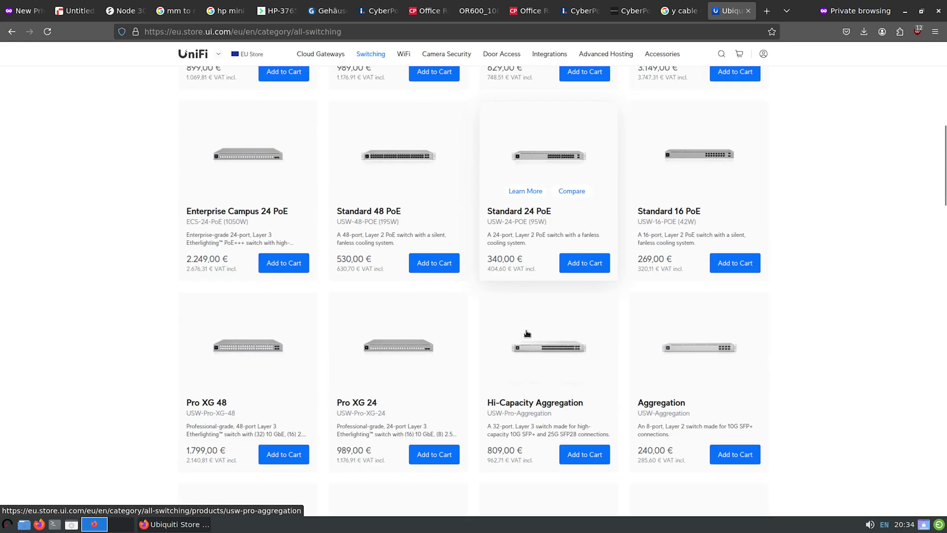
scroll(527, 333, "down", 1)
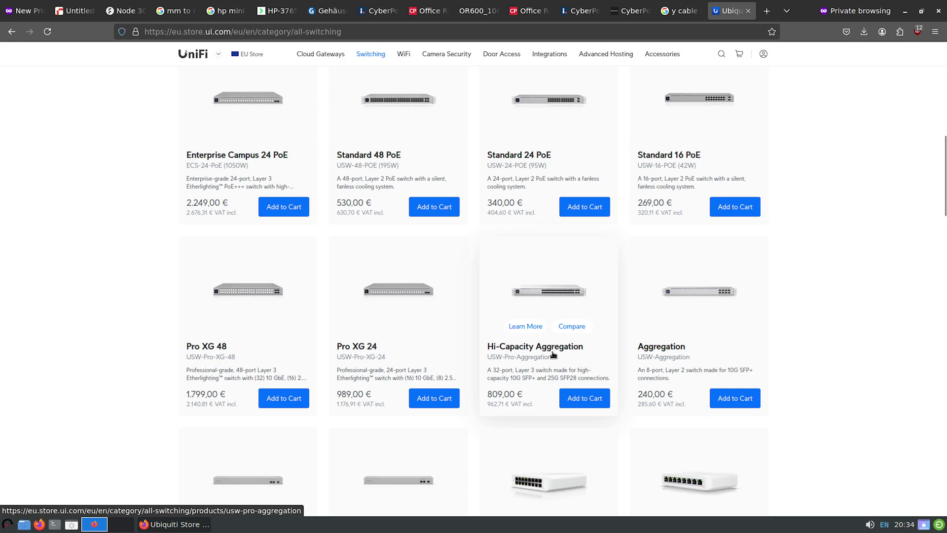
scroll(360, 385, "down", 4)
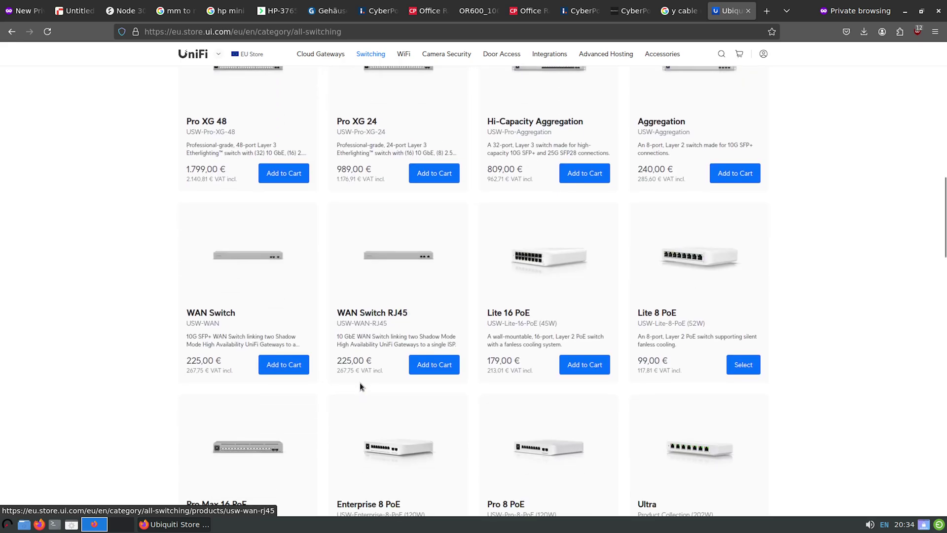
scroll(385, 416, "down", 2)
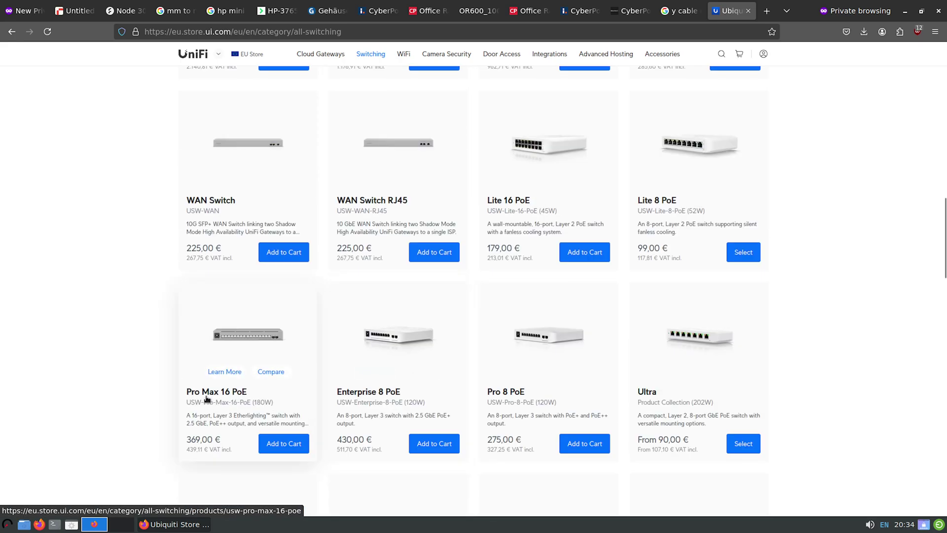
scroll(207, 398, "up", 12)
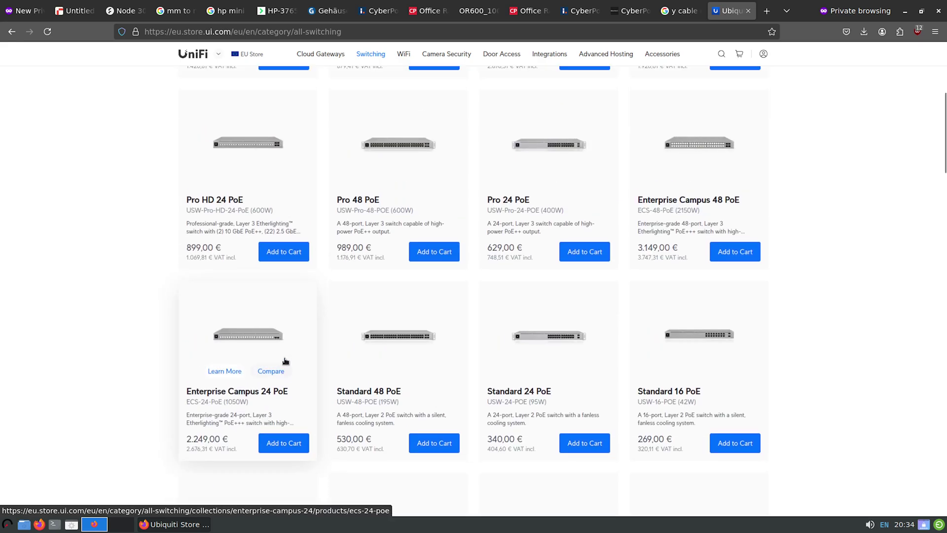
Open the Pro Max 24 PoE switch and examine its technical specifications, including the dimensions
mouse_move(374, 332)
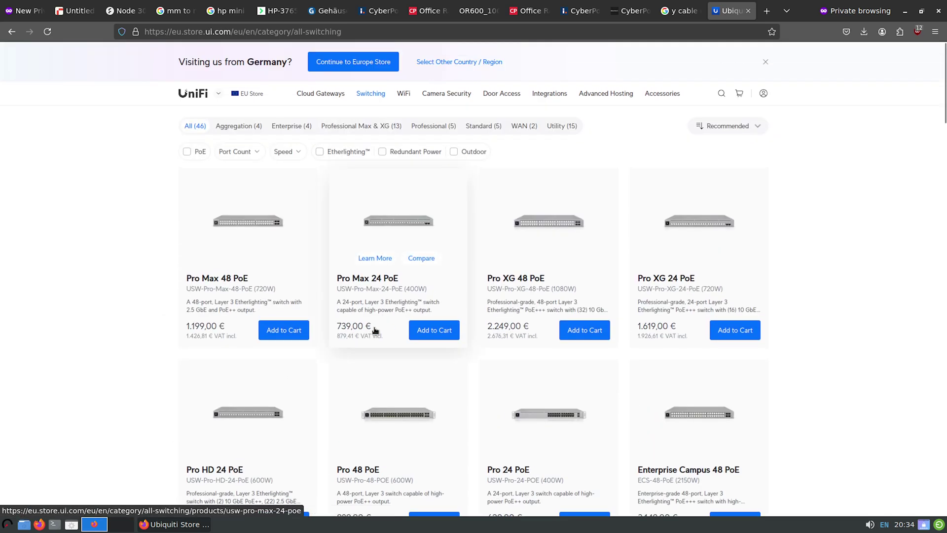
left_click(370, 312)
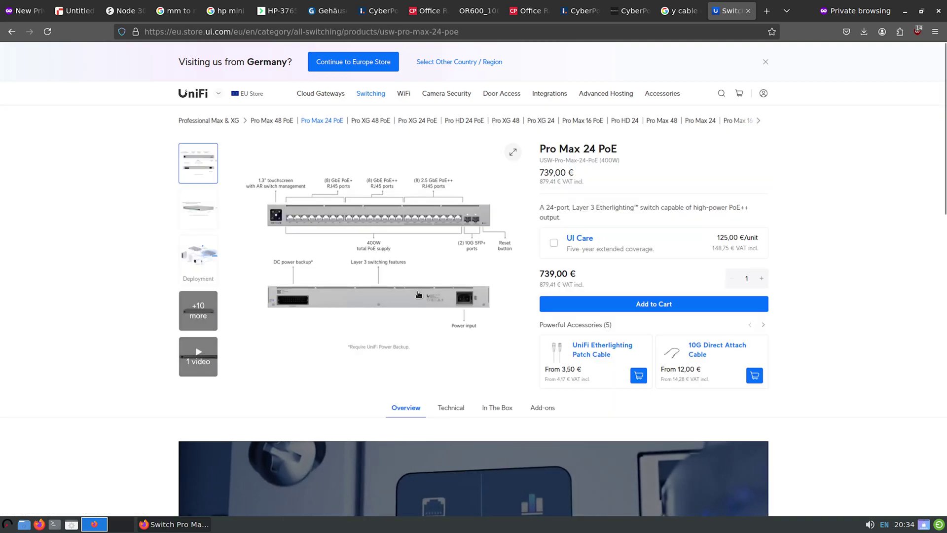
left_click(451, 407)
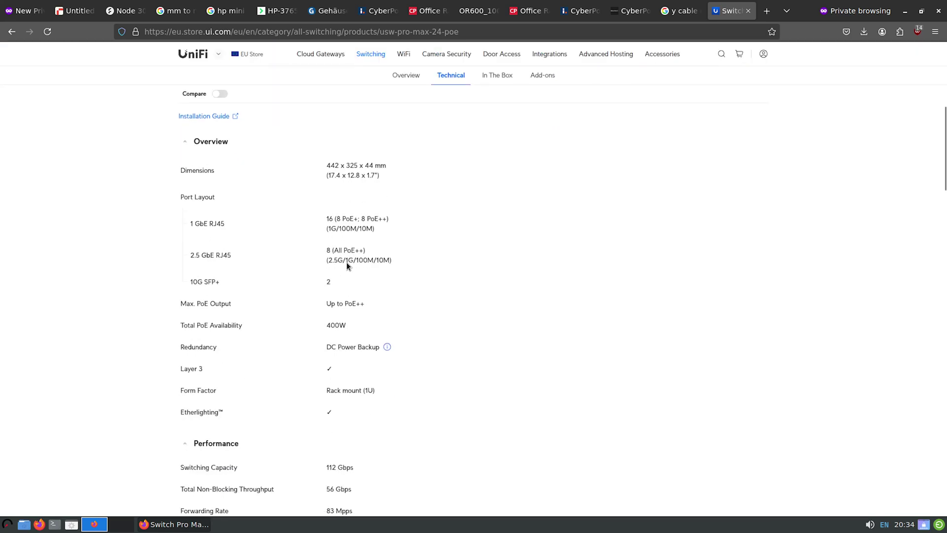
left_click_drag(324, 169, 390, 177)
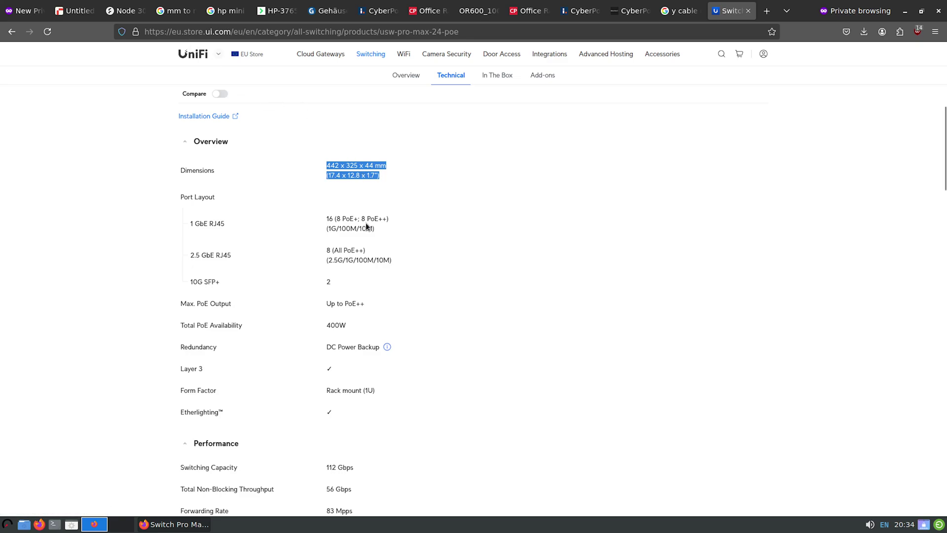
scroll(372, 347, "down", 8)
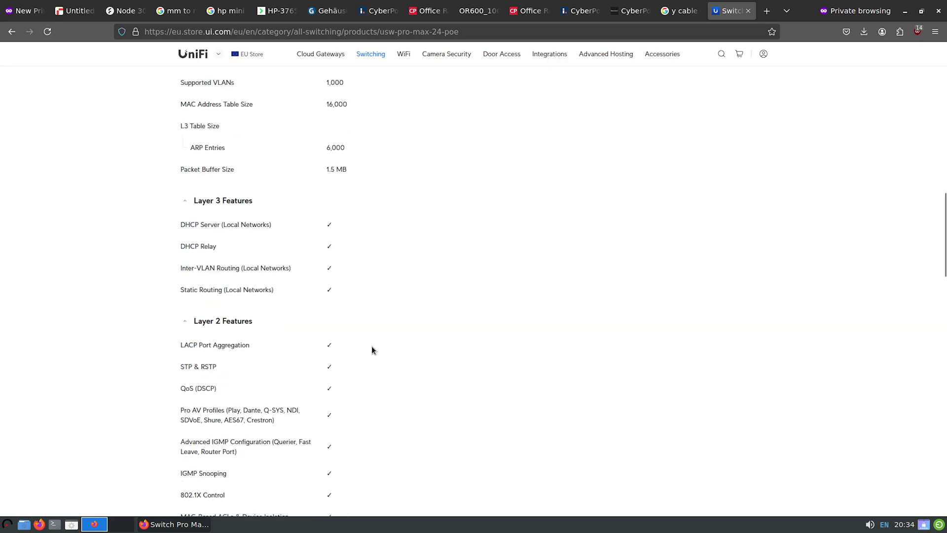
View the Pro Max 24 PoE switch's product photos, examine the rear power connection, and close the gallery
scroll(372, 345, "up", 10)
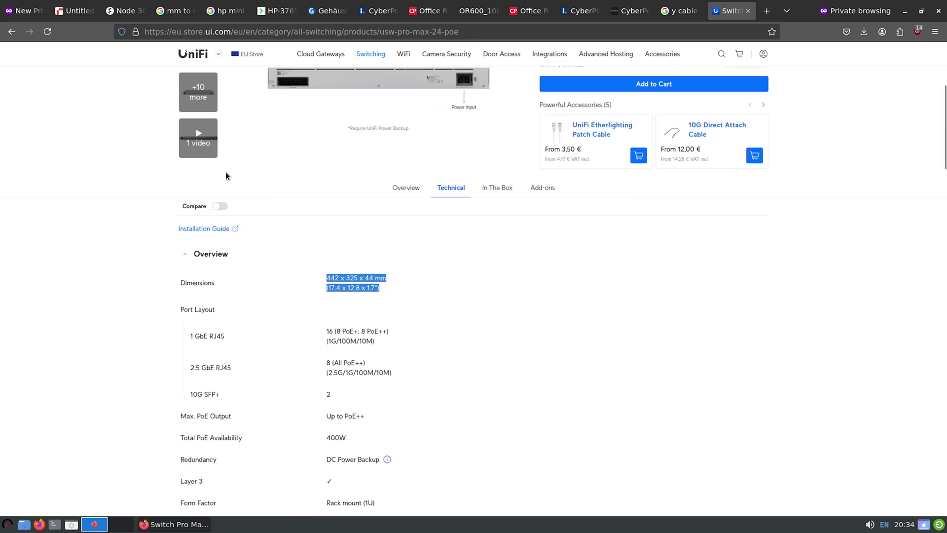
left_click(202, 107)
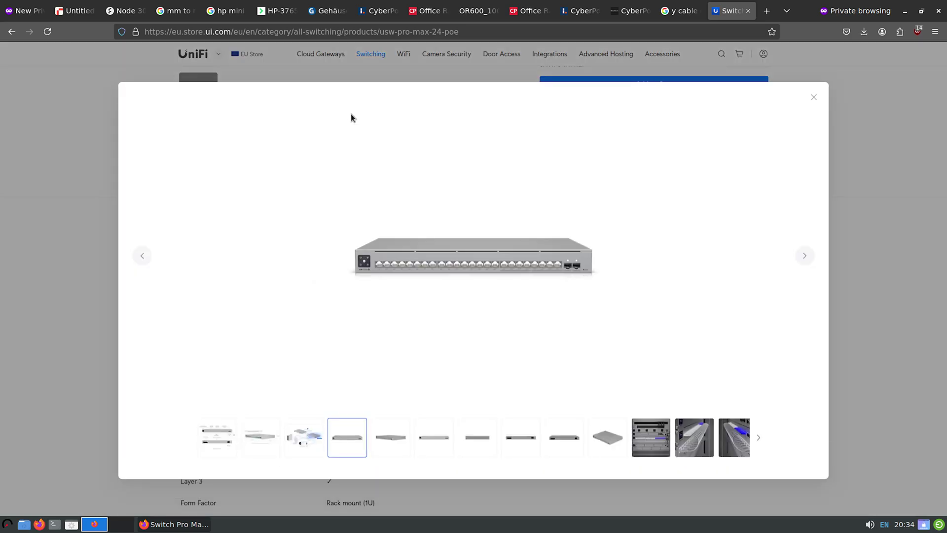
left_click(564, 439)
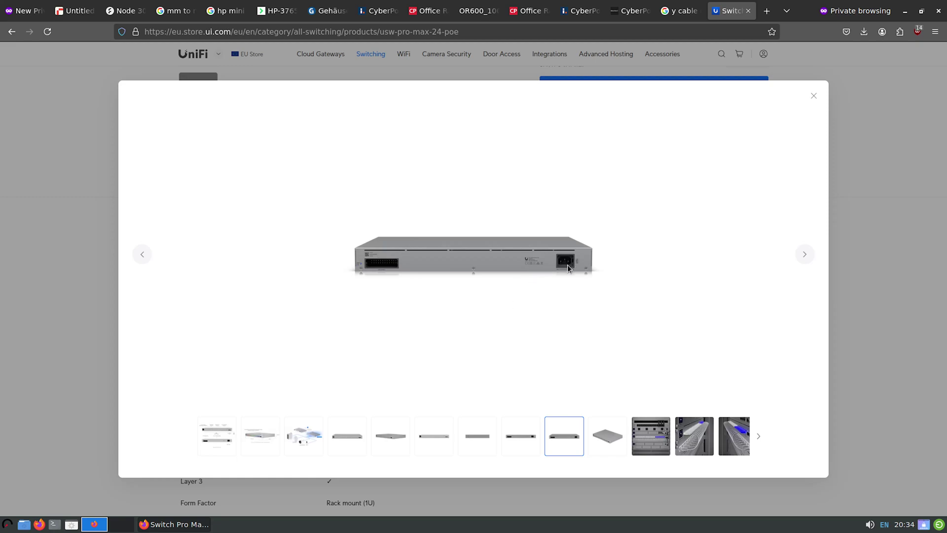
left_click(813, 99)
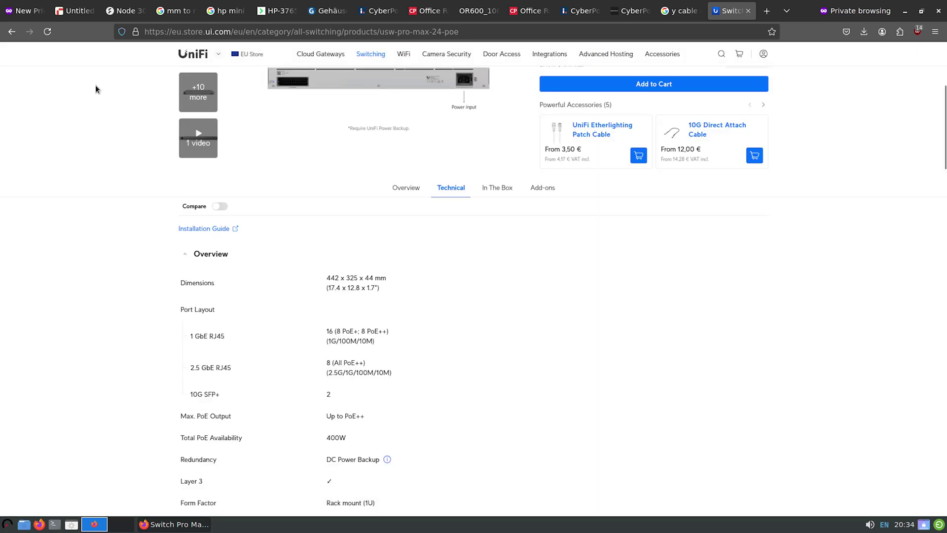
Return to the Geizhals cabinet category and filter it to depths from 400 mm to 500 mm and 12HE height
left_click(583, 14)
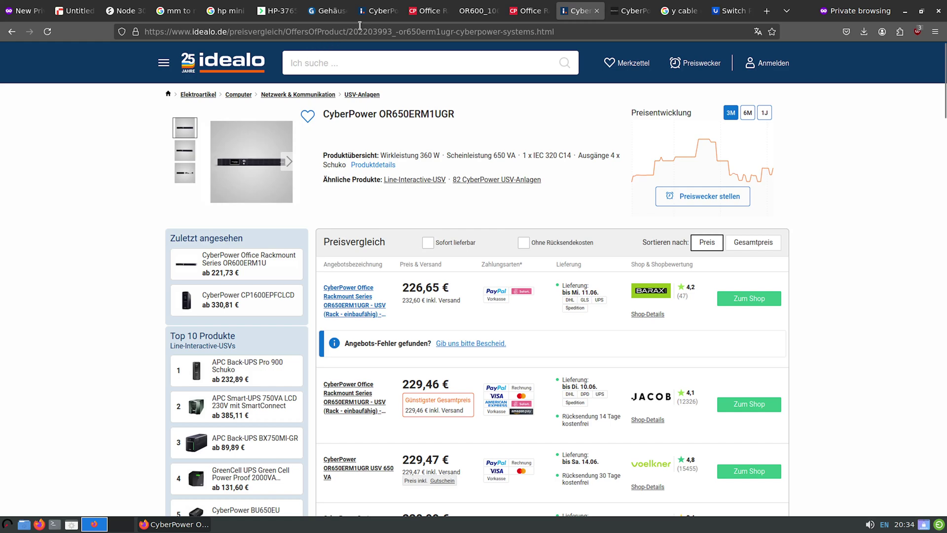
left_click(368, 12)
left_click(323, 12)
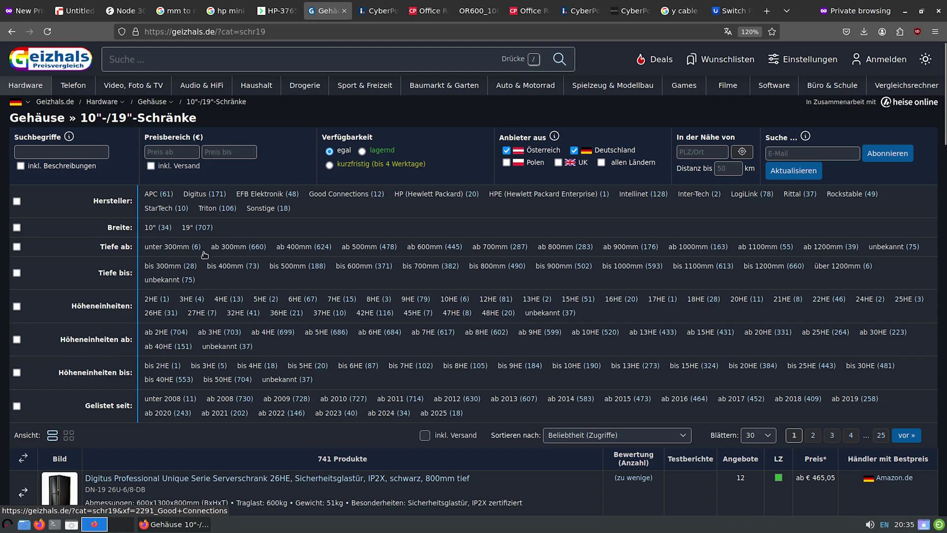
left_click(287, 249)
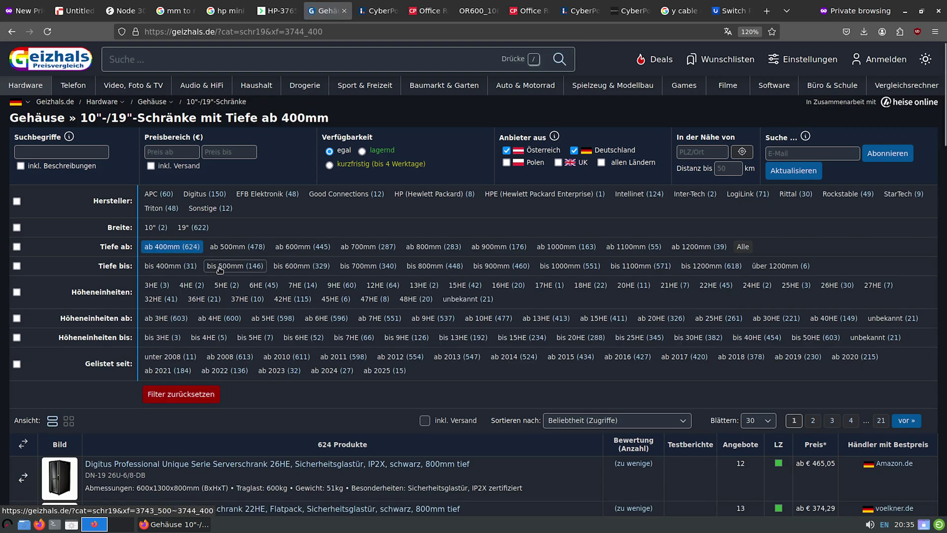
left_click(220, 267)
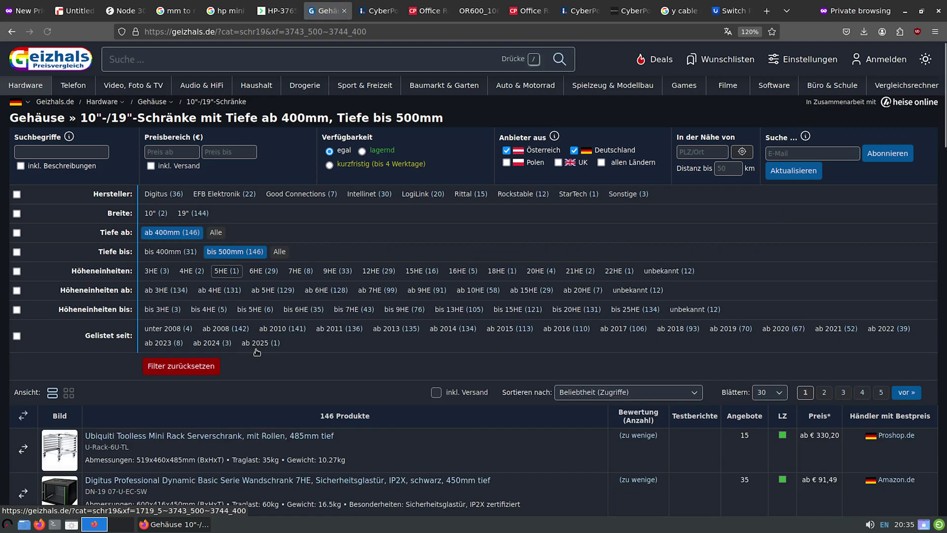
left_click(368, 272)
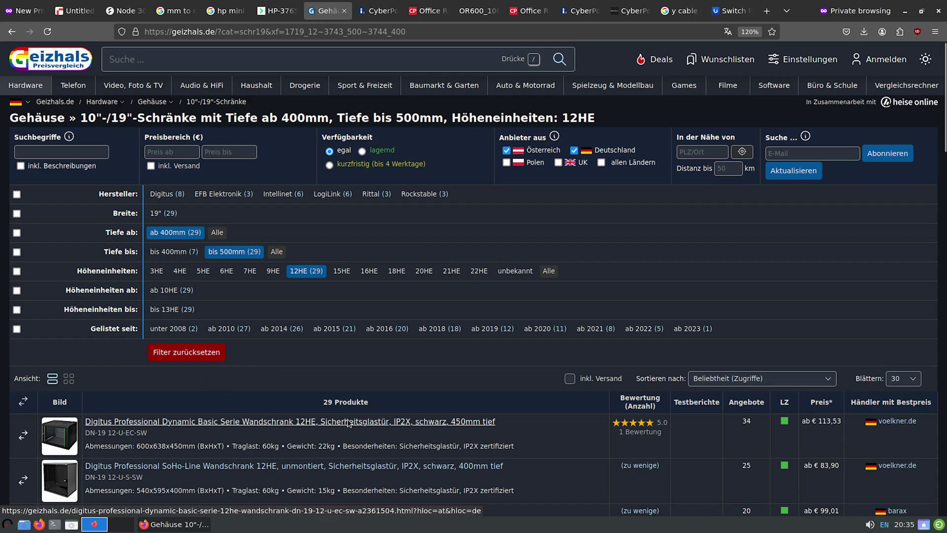
Browse the filtered 12HE cabinets and check the product pages of the Intellinet 711876 and 711869 Wandschrank models
scroll(223, 444, "down", 5)
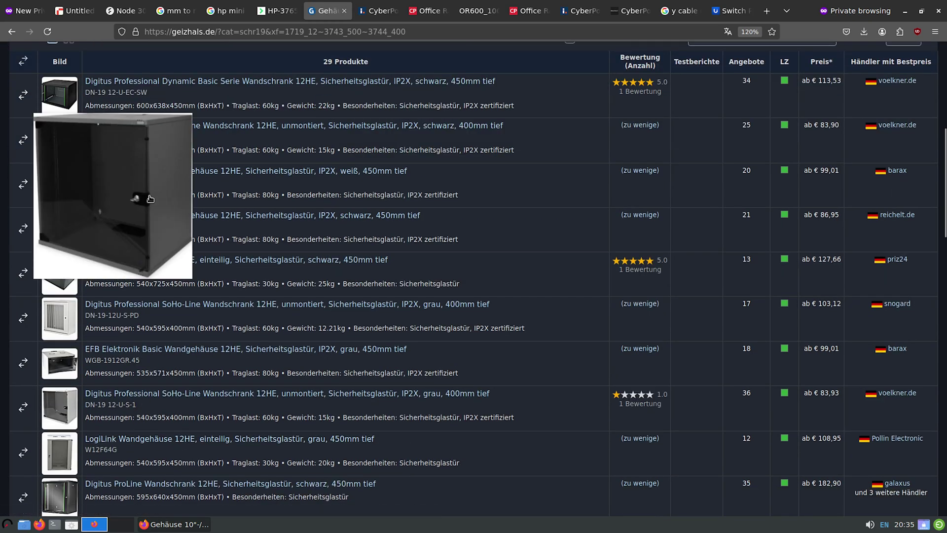
scroll(177, 451, "down", 4)
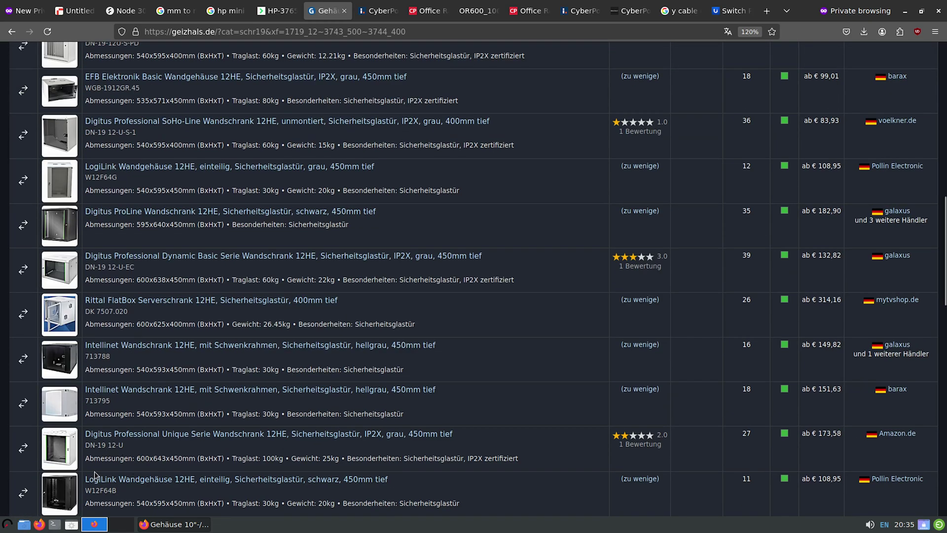
scroll(125, 436, "down", 4)
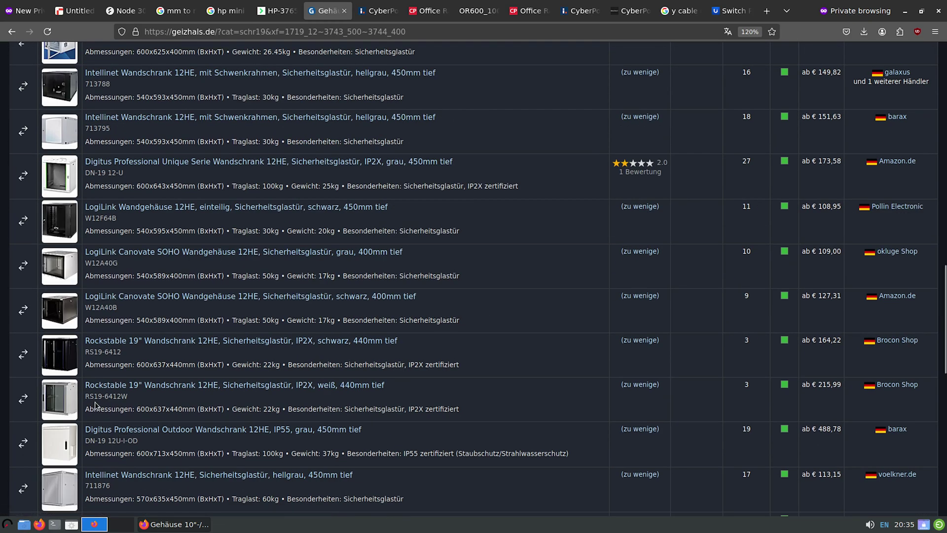
scroll(119, 394, "down", 4)
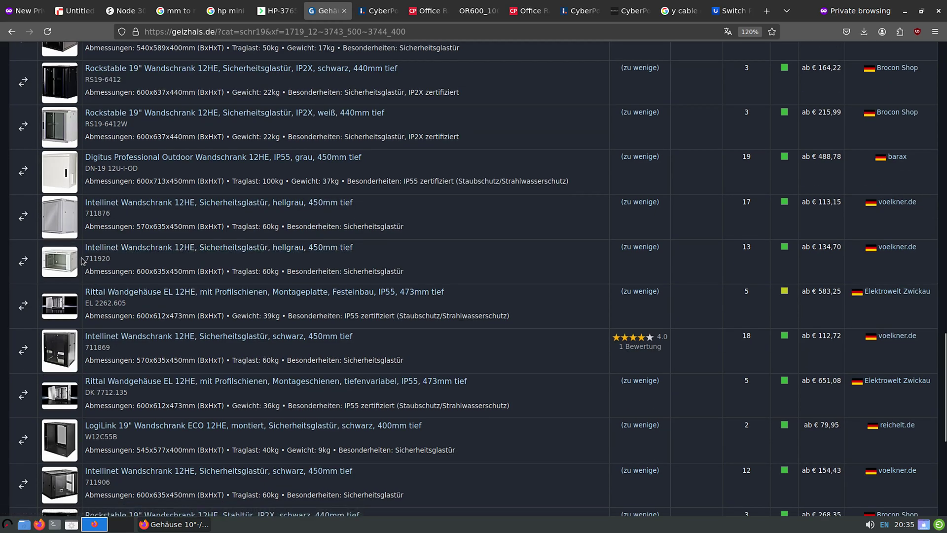
left_click(150, 201)
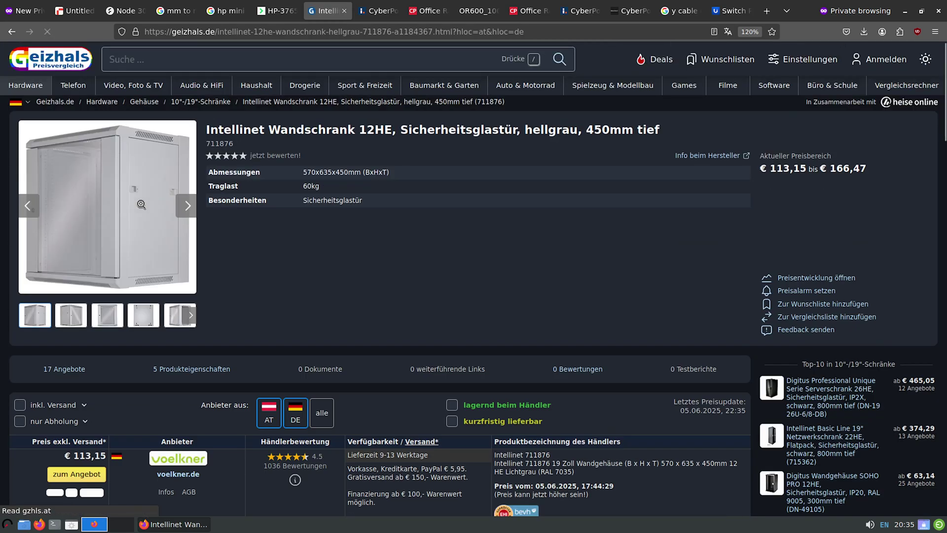
left_click(12, 31)
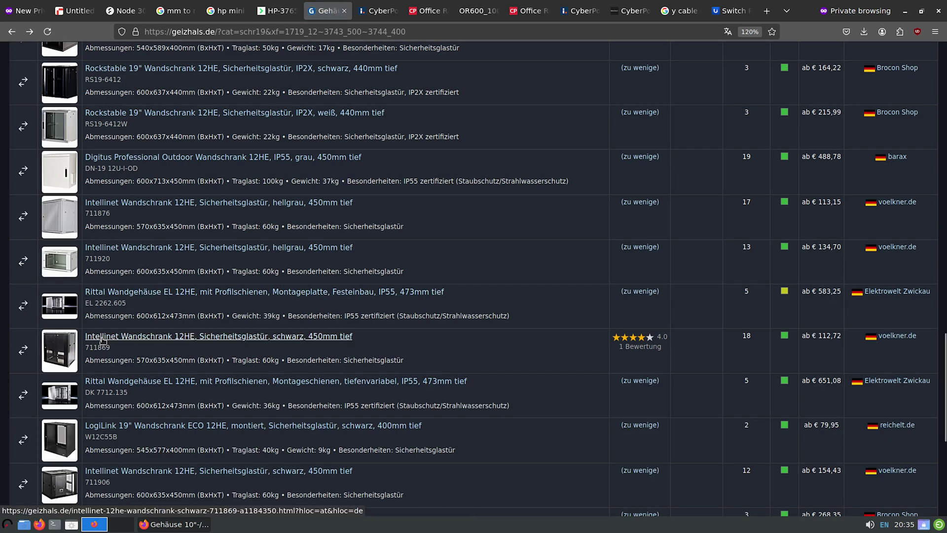
left_click(103, 337)
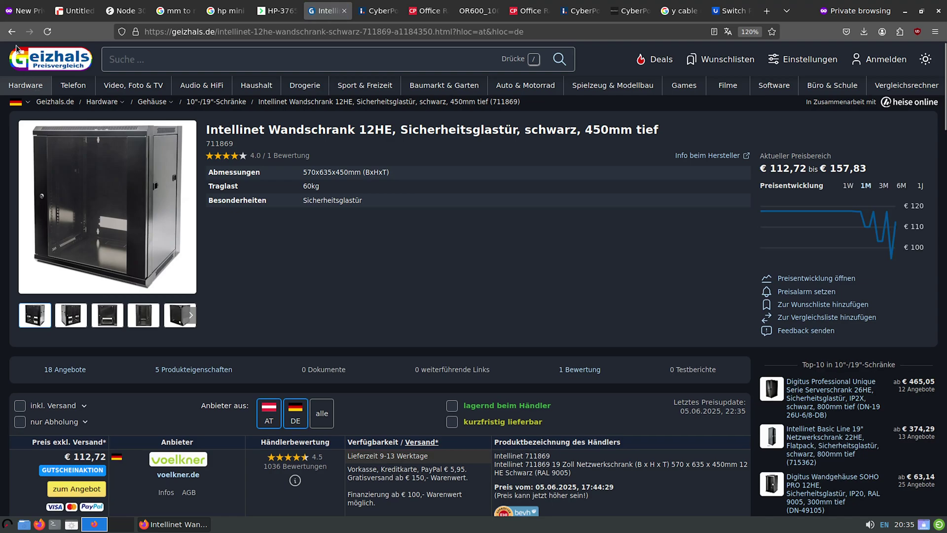
left_click(11, 31)
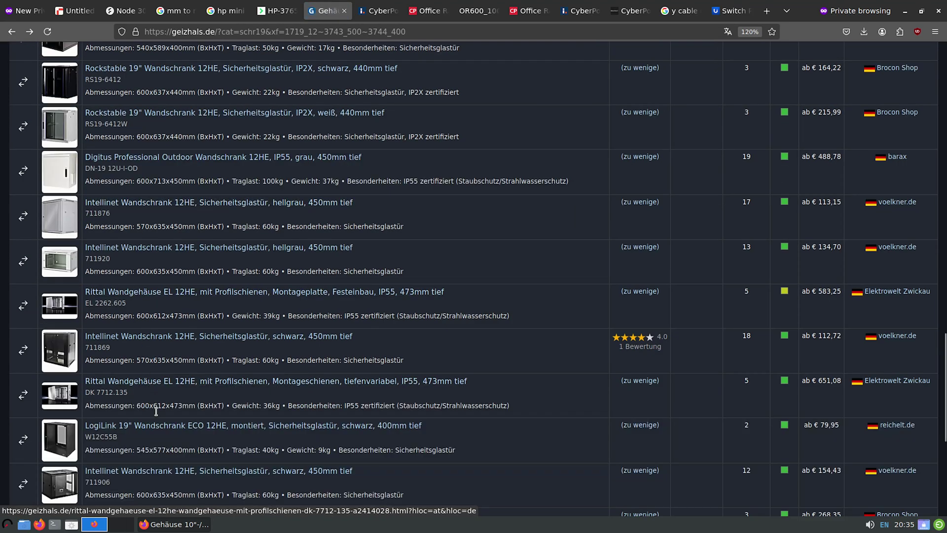
scroll(158, 410, "down", 5)
scroll(156, 409, "up", 15)
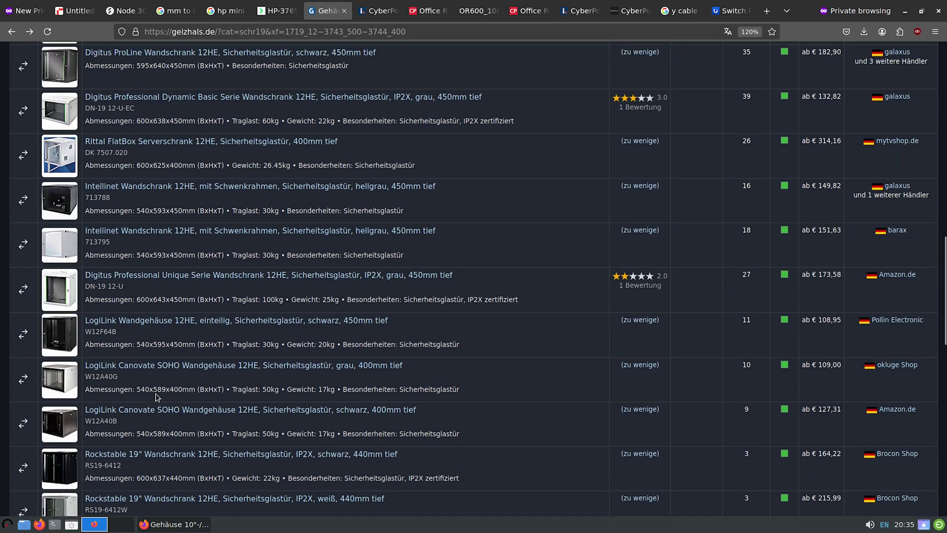
scroll(155, 344, "up", 2)
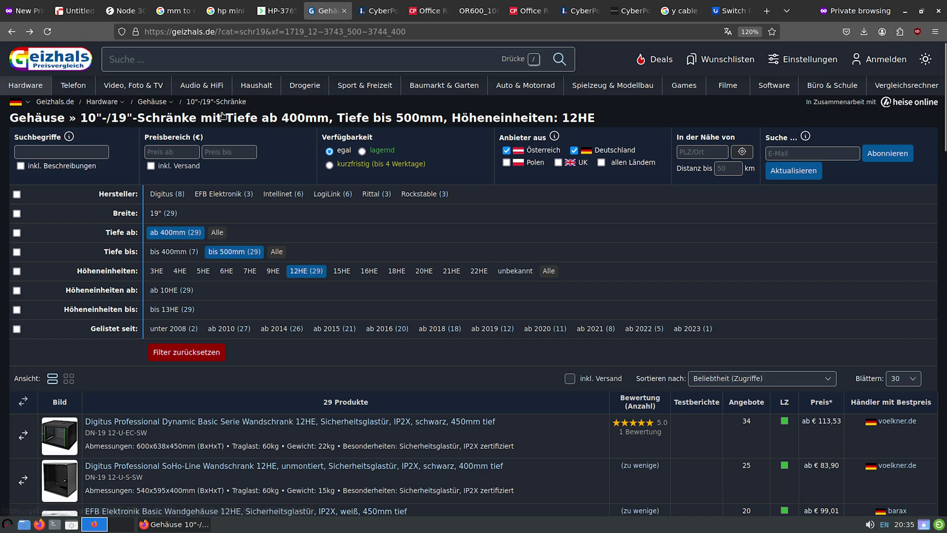
Search the web in a new tab for the category heading's depth and 12HE text plus "mesh door", and open the ProfiPatch result
left_click_drag(598, 121, 229, 122)
key("ctrl+c")
key("ctrl+t")
key("ctrl+v")
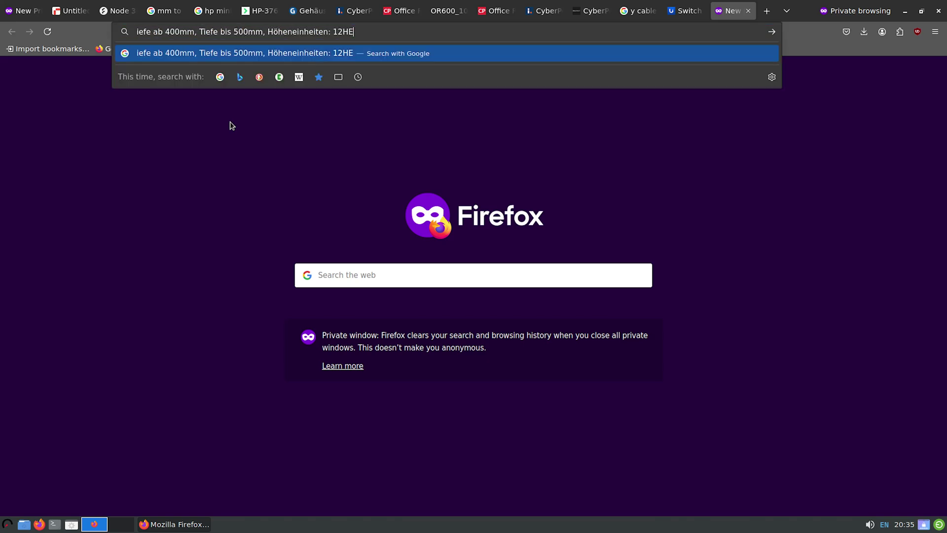
type("mesh door")
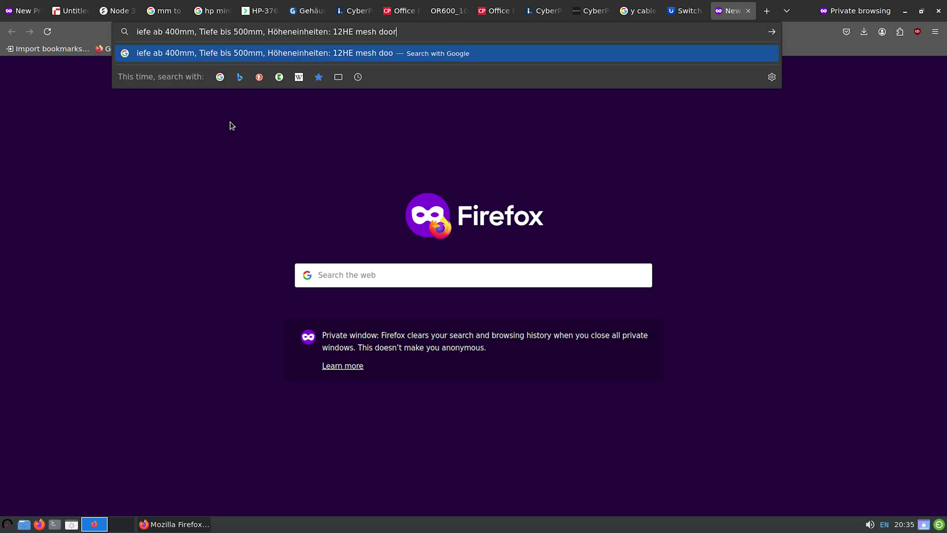
key("Return")
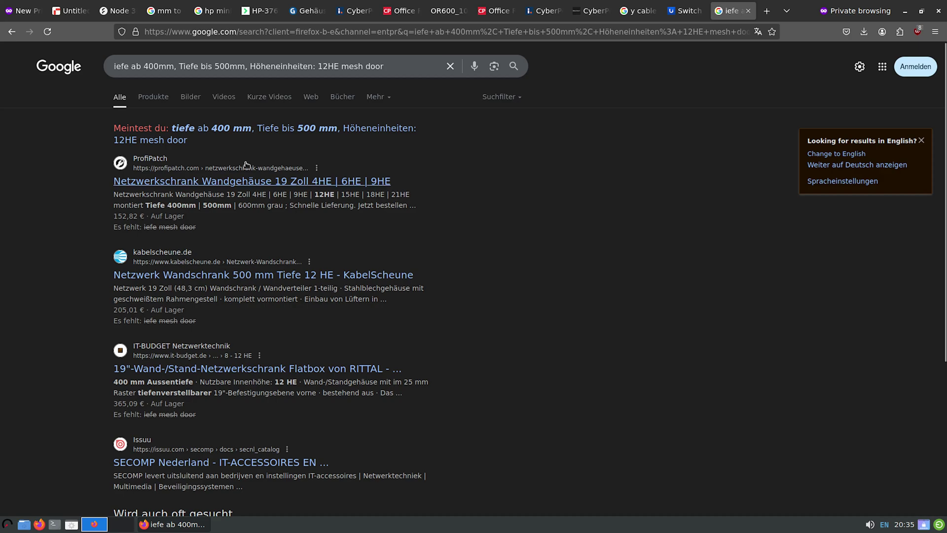
left_click(244, 181)
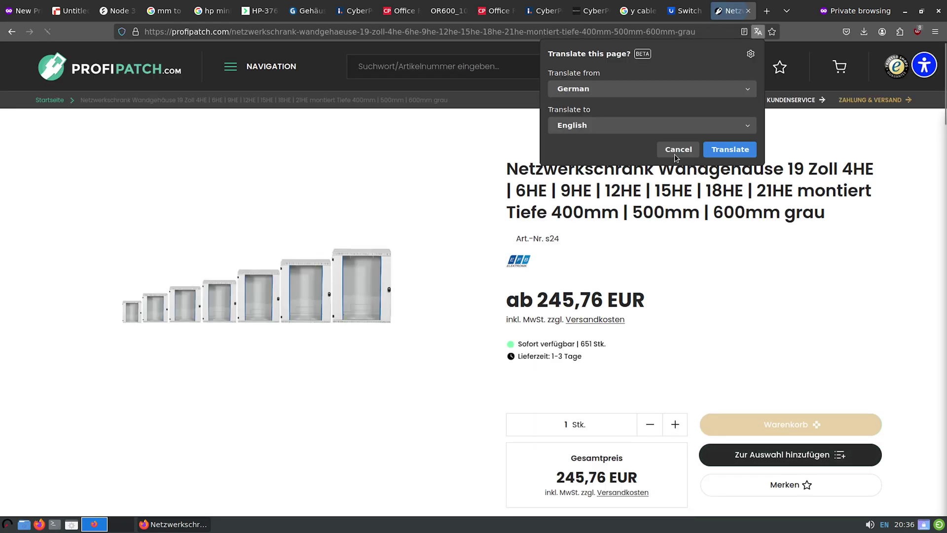
left_click(359, 163)
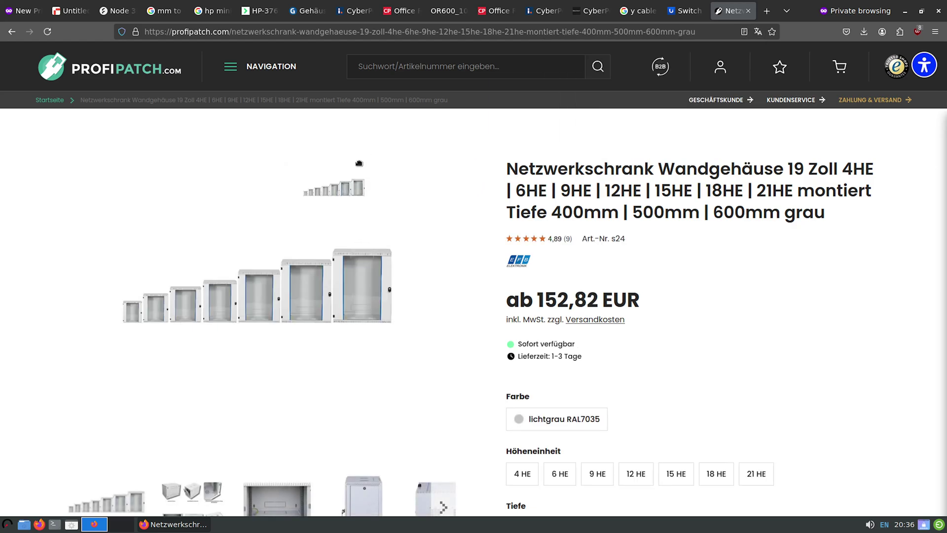
left_click_drag(359, 163, 235, 29)
Search the web for "vevor 12 u", check the open-frame rack, and open the VEVOR 12U wall-mount cabinet with a mesh door
left_click(234, 33)
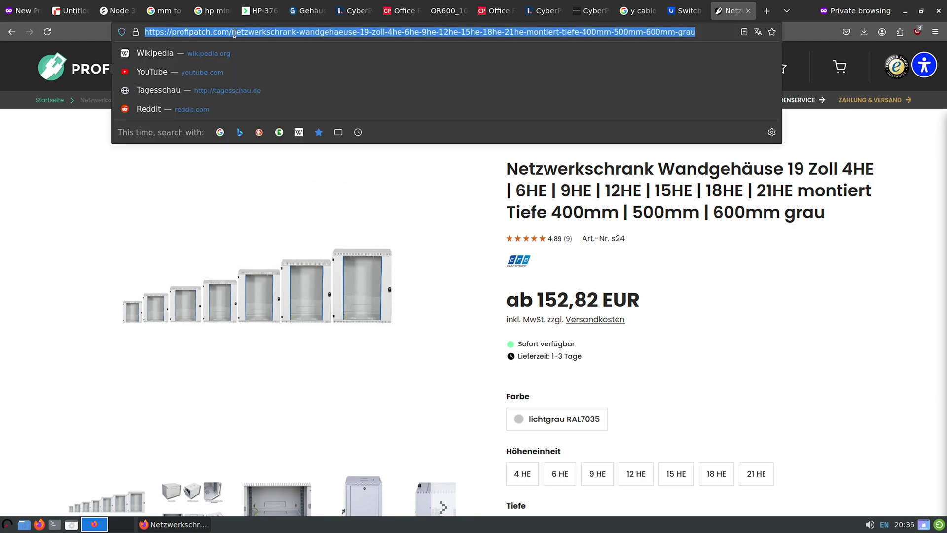
type("vevo")
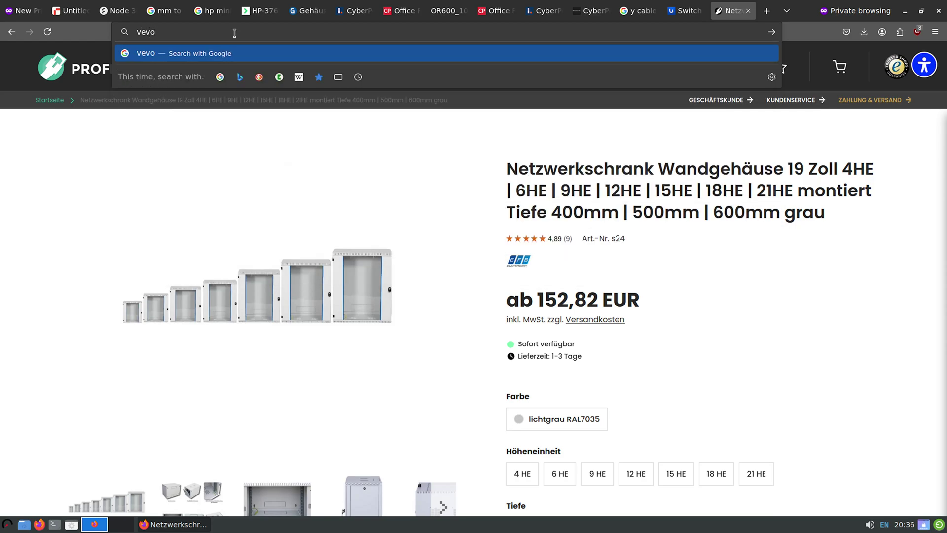
type("r 12 u")
key("Return")
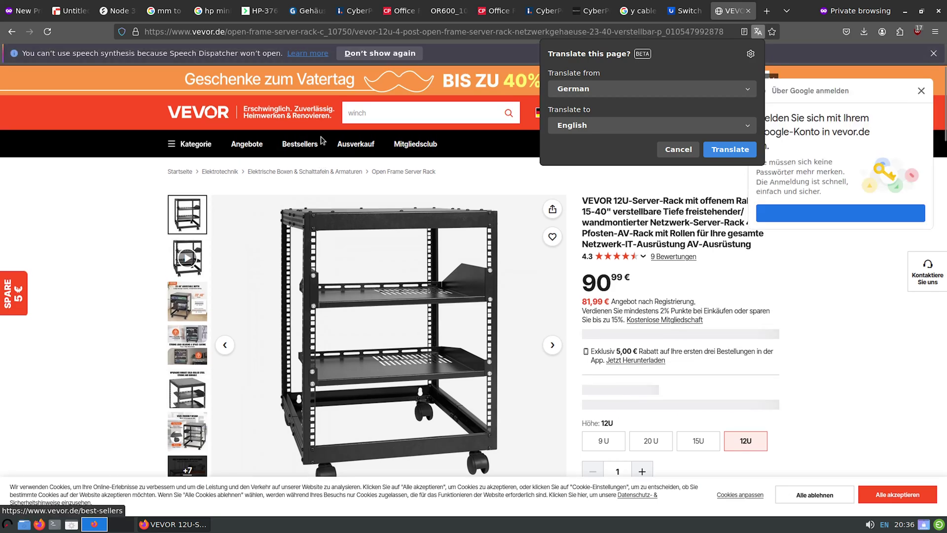
key("alt+Left")
scroll(247, 294, "down", 8)
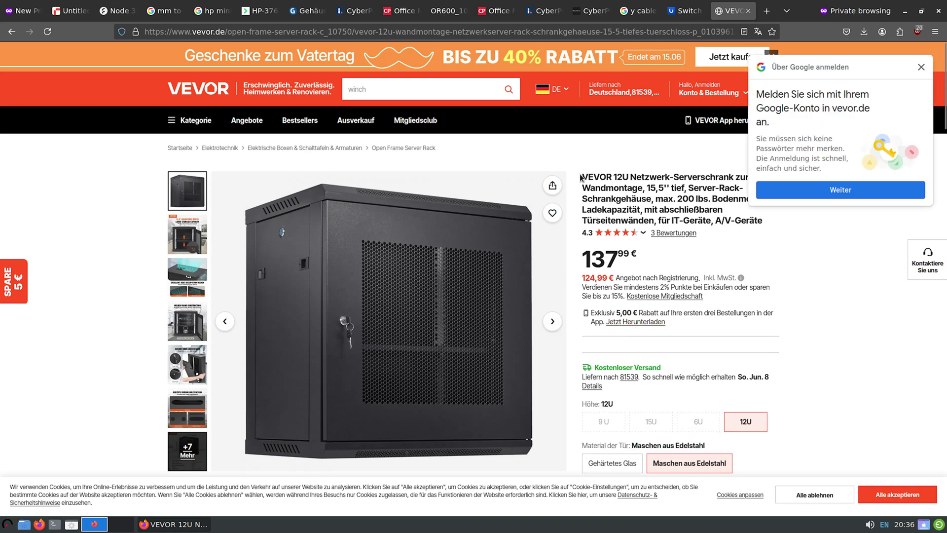
Open ebay.de in a new tab and search for "VEVOR 12U Netzwerk-Serverschrank zur Wandmontage, 15,5""
left_click_drag(580, 178, 669, 190)
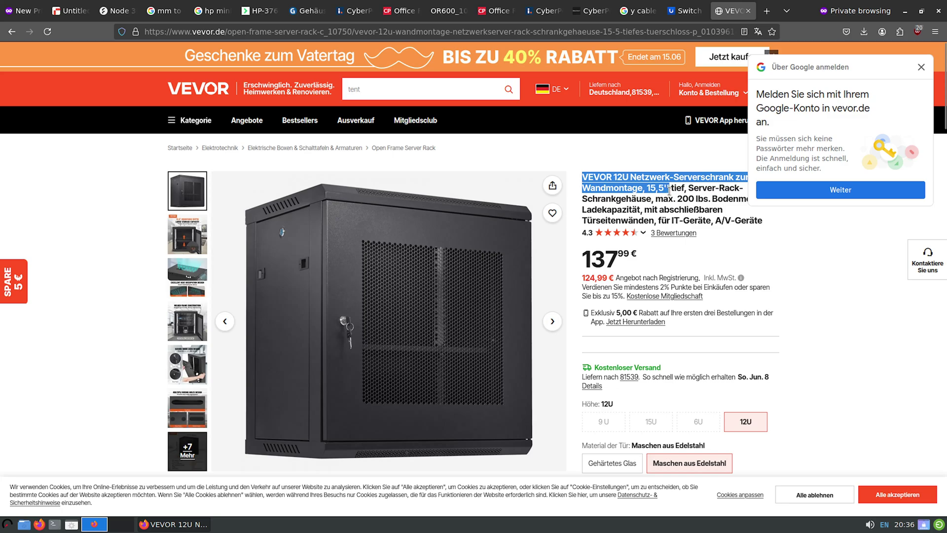
key("ctrl+t")
type("ebay.d")
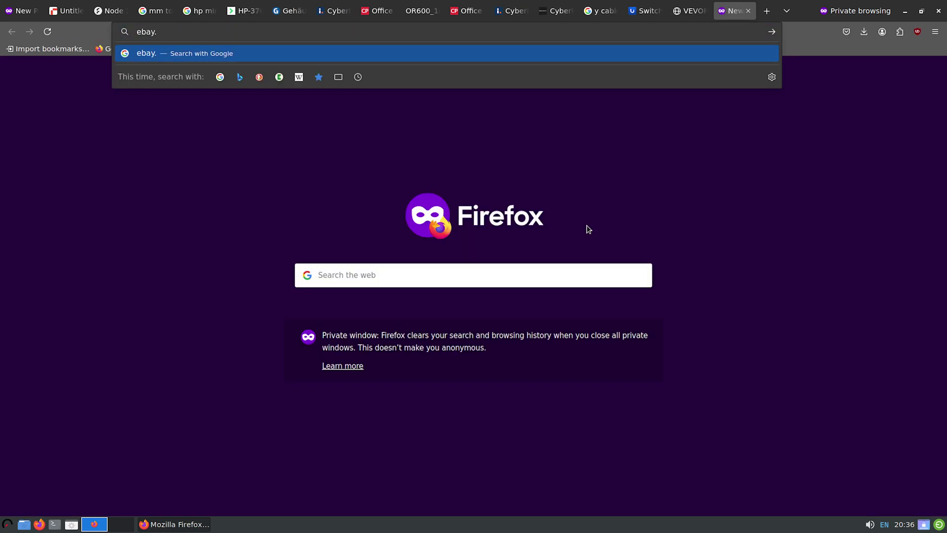
type("e")
key("Return")
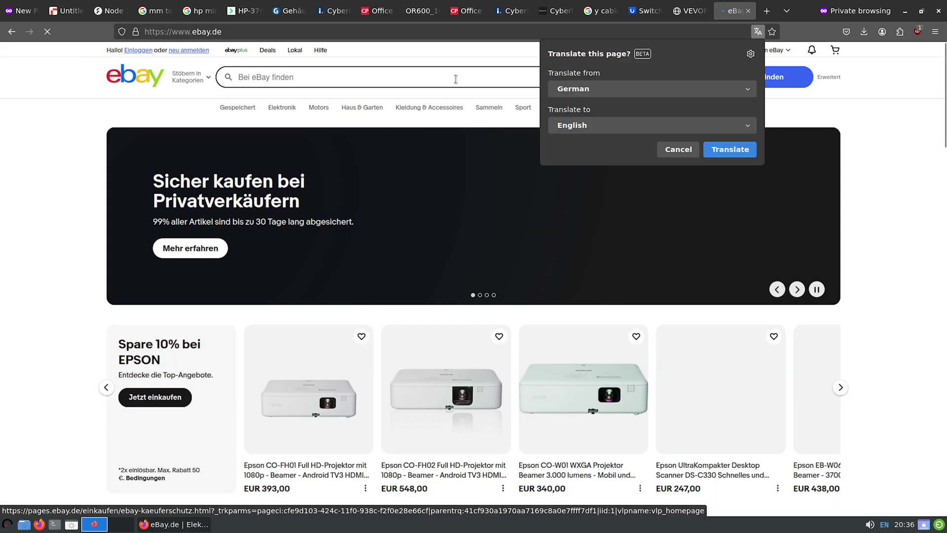
left_click(456, 79)
type("VEVOR 12U Netzwerk-Serverschrank zur Wandmontage, 15,5\"")
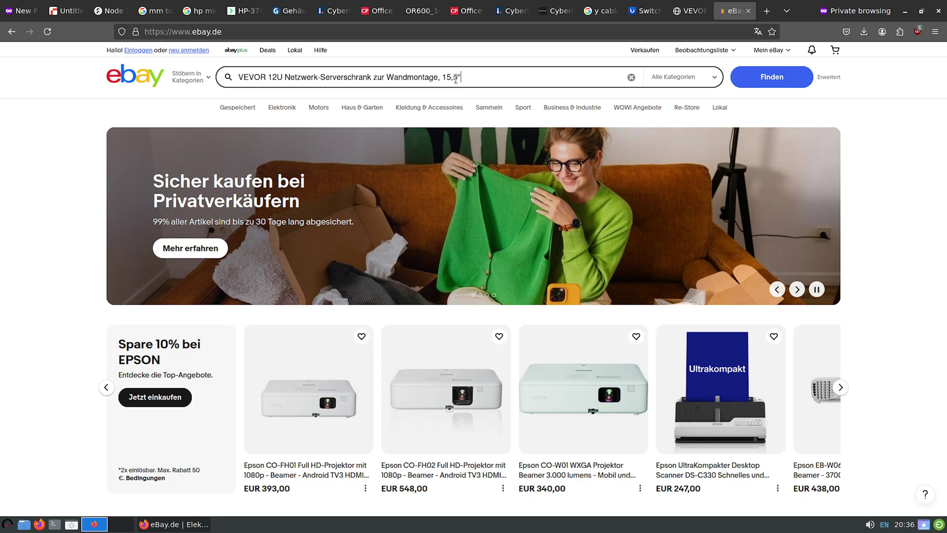
key("Return")
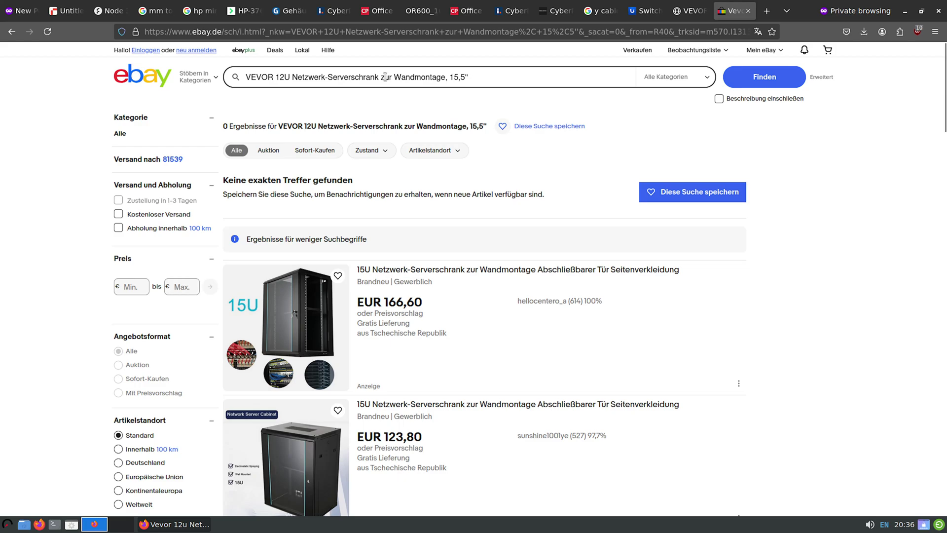
Shorten the eBay search to "VEVOR 12U Netzwerk-Serverschrank" and browse the listed cabinets
left_click_drag(381, 77, 469, 77)
key("BackSpace")
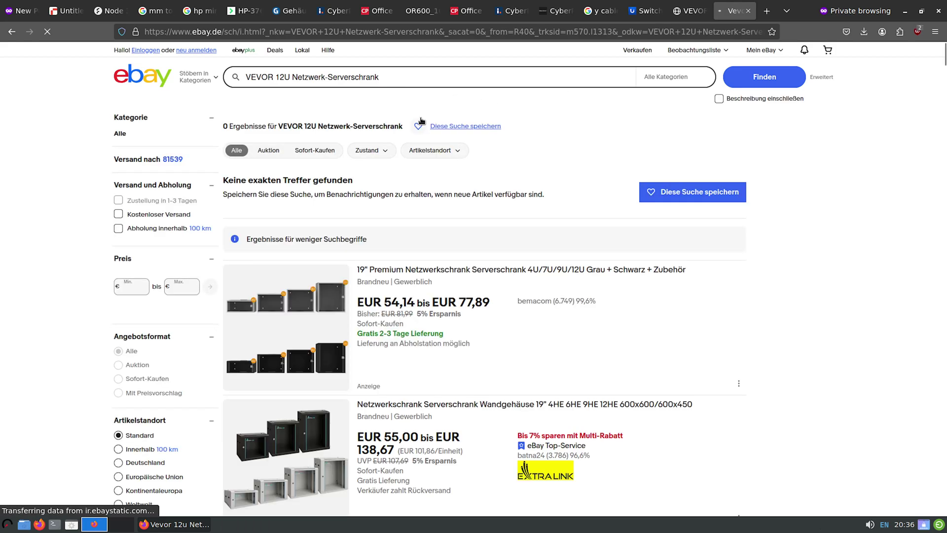
scroll(470, 333, "down", 10)
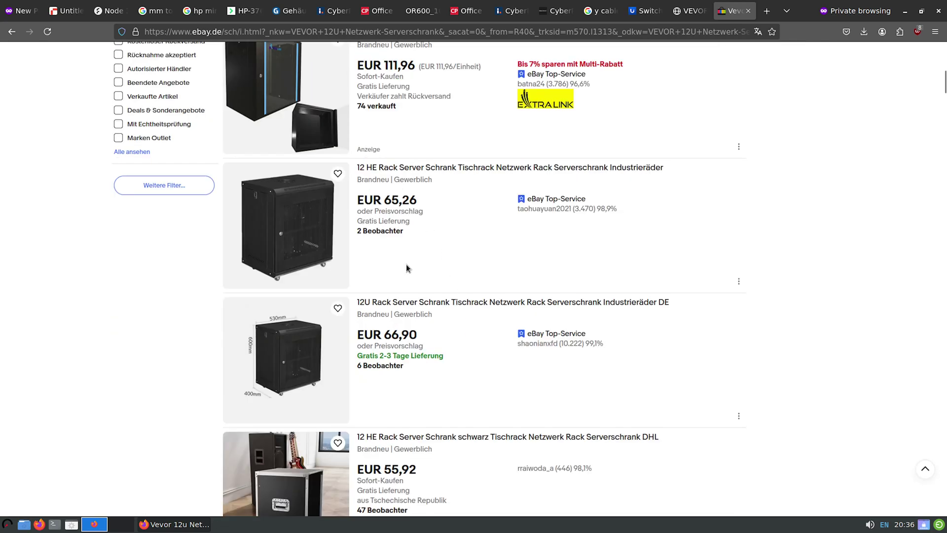
Browse the eBay results and open the "12 HE Rack Server Schrank Tischrack Netzwerk Rack Serverschrank Industrieräder" listing at EUR 65,26
scroll(419, 321, "up", 5)
scroll(378, 318, "down", 1)
scroll(379, 318, "up", 2)
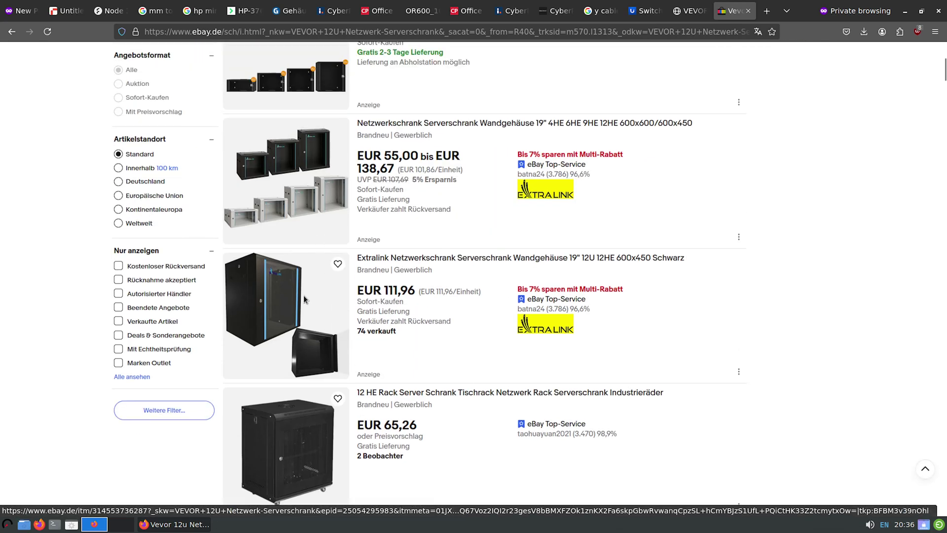
scroll(320, 385, "down", 2)
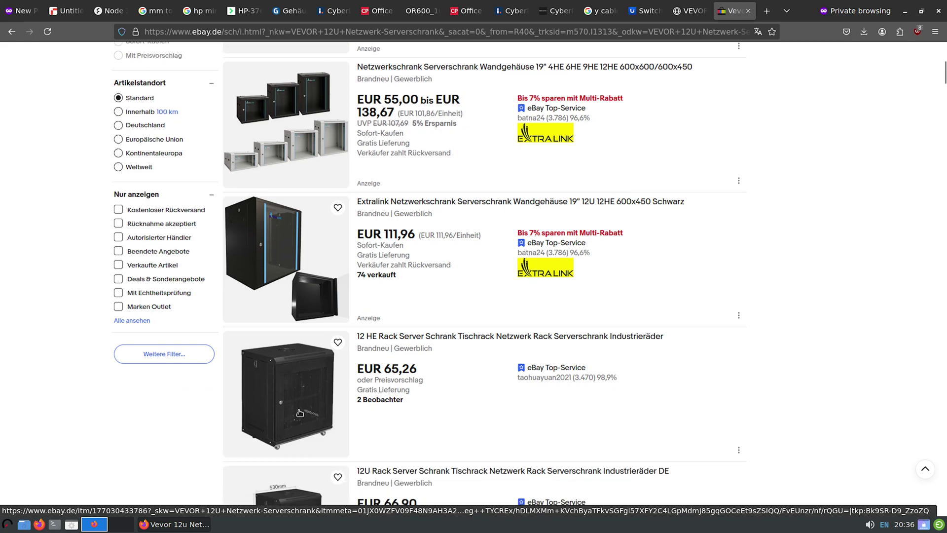
left_click(299, 413)
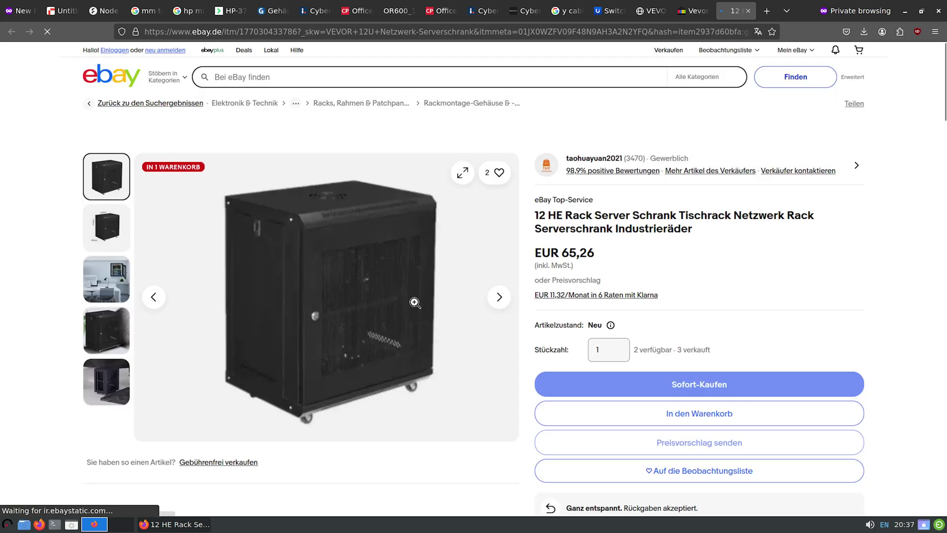
Look through the 12 HE cabinet listing's product photos to examine its mesh door, casters and interior
left_click(499, 296)
left_click(499, 295)
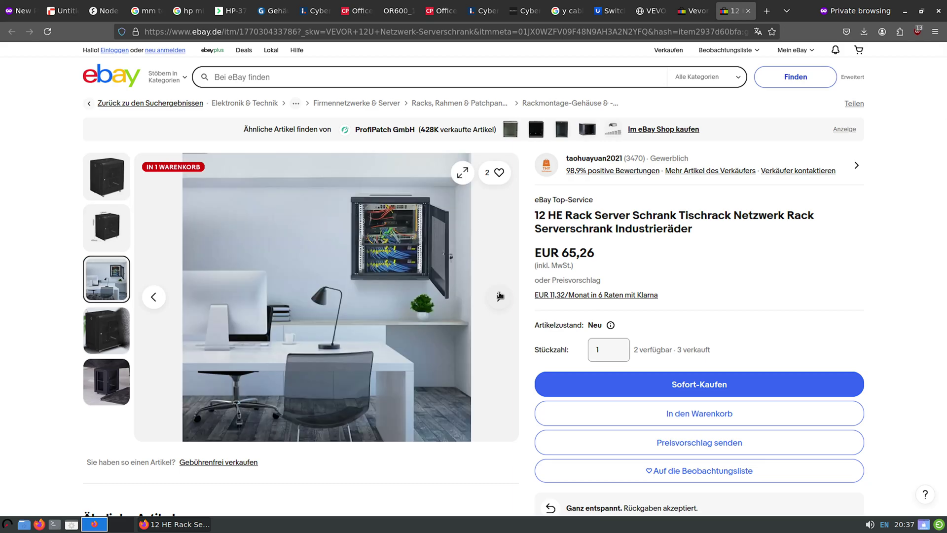
left_click(499, 296)
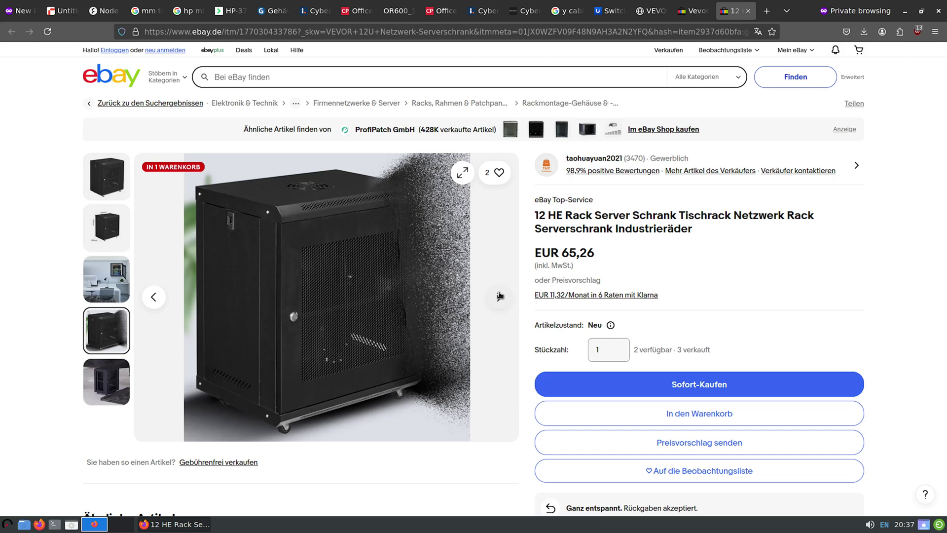
left_click(500, 296)
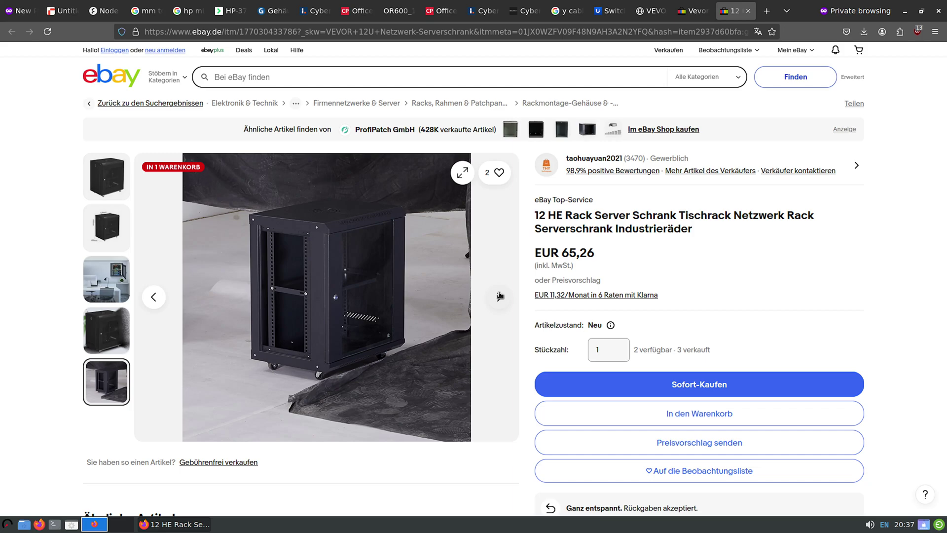
left_click(499, 296)
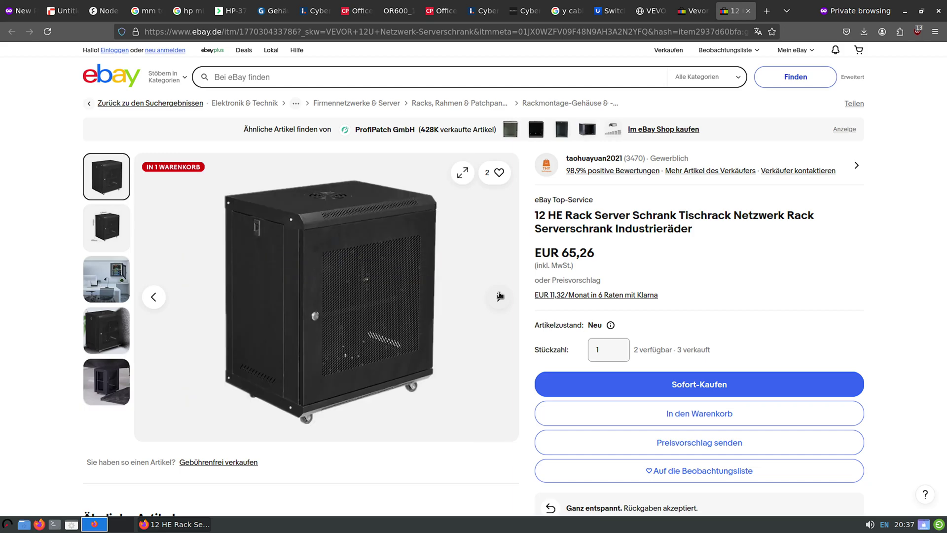
left_click(499, 296)
left_click(500, 296)
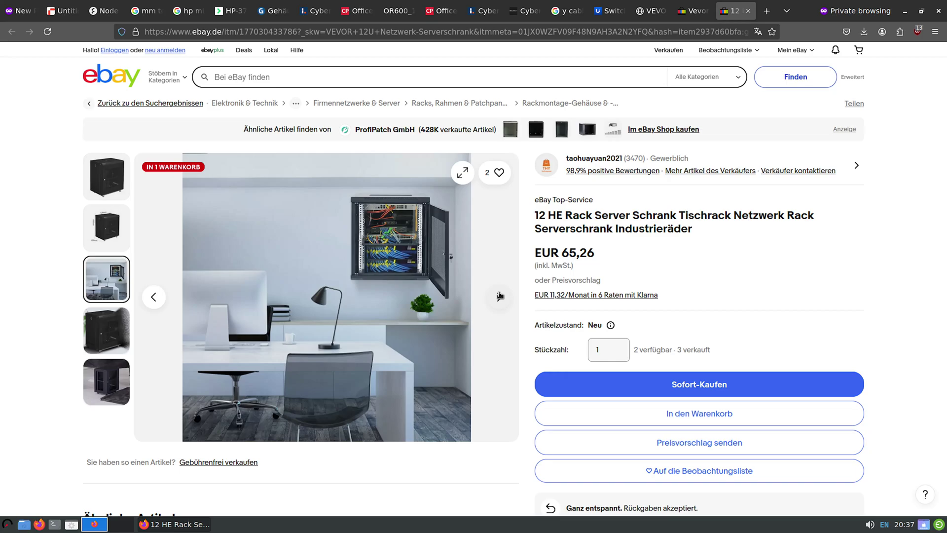
left_click(499, 296)
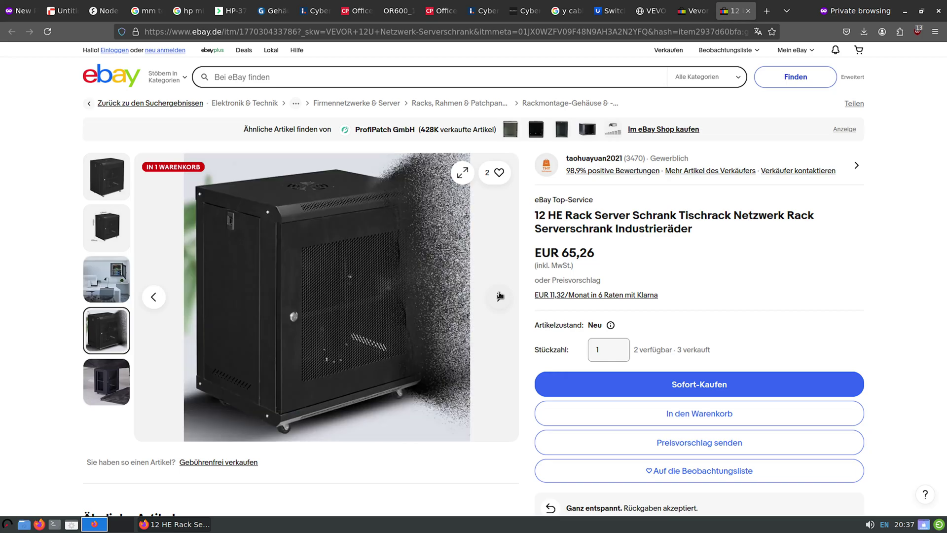
Open the similar EUR 66,90 12U Rack Server Schrank listing, check its dimension photo and other images, and close that listing
scroll(500, 296, "down", 5)
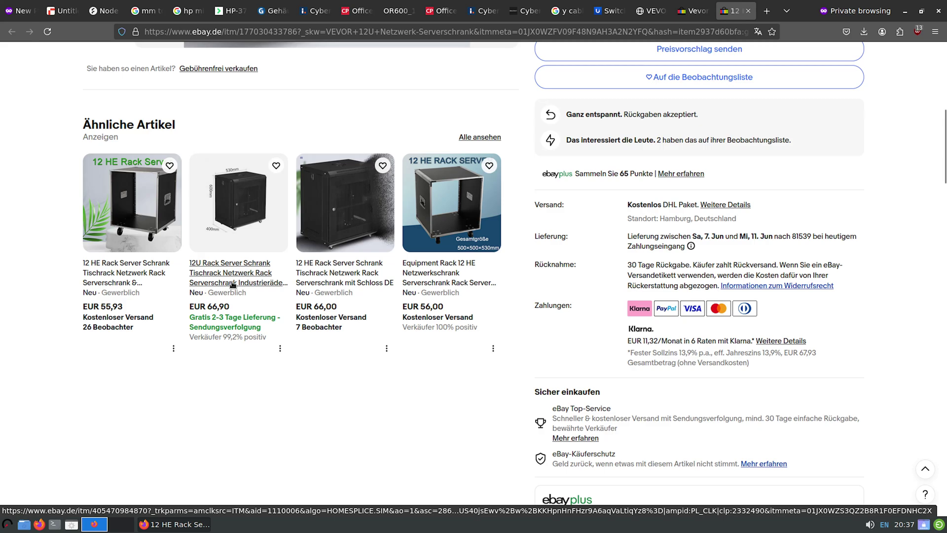
left_click(233, 284)
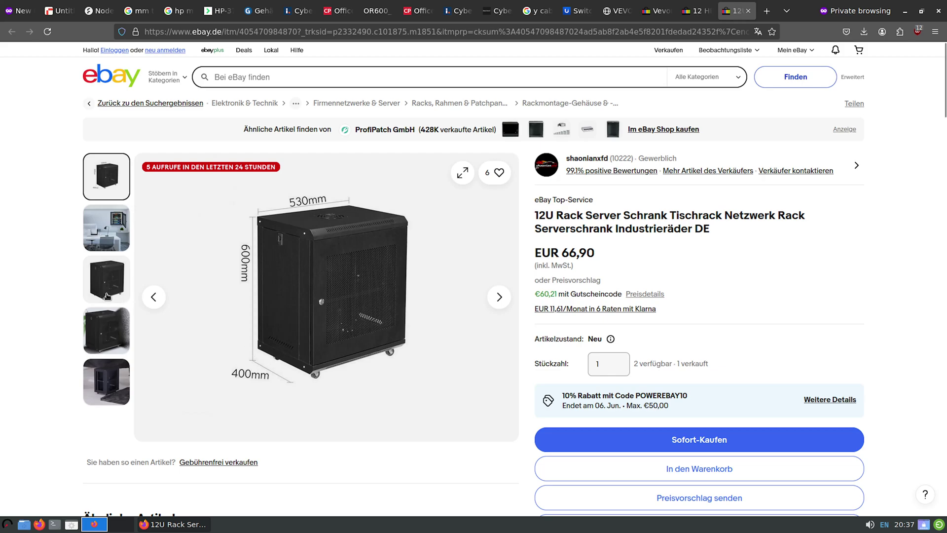
mouse_move(120, 244)
mouse_move(114, 274)
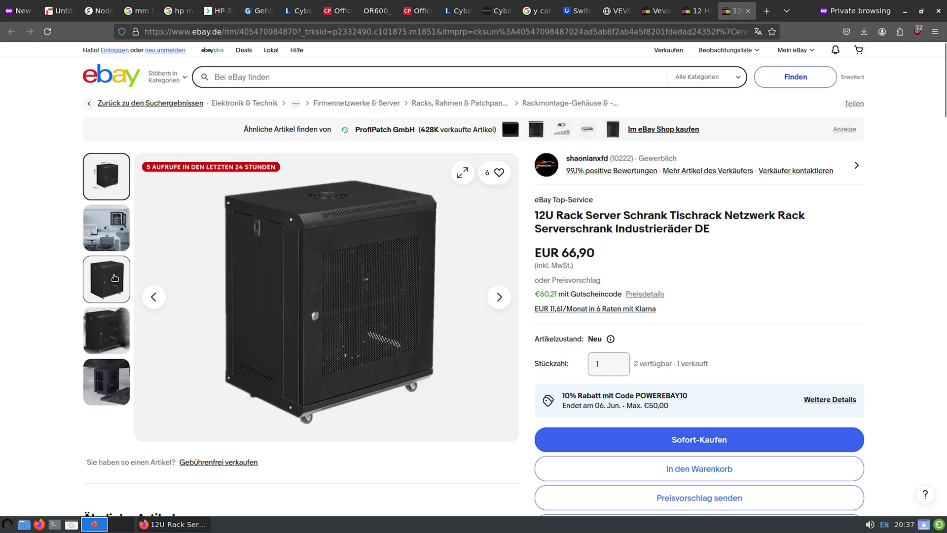
mouse_move(110, 383)
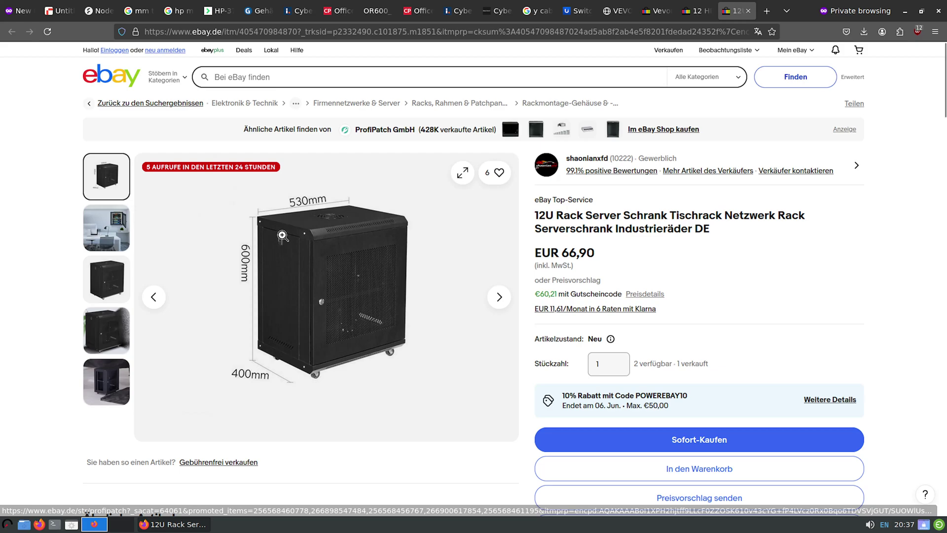
key("ctrl+w")
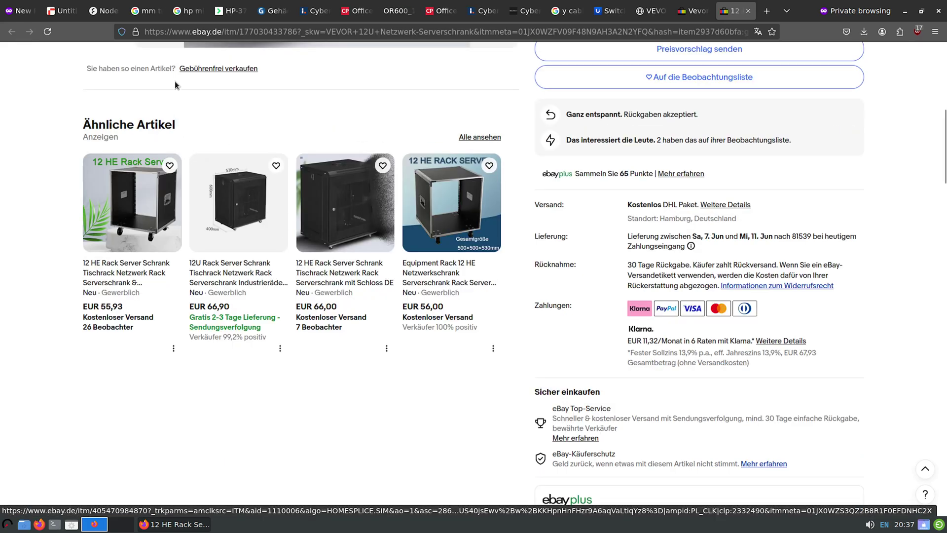
Switch to the Rows spreadsheet and enter "12u vevor" in C15, below the totals row
left_click(60, 11)
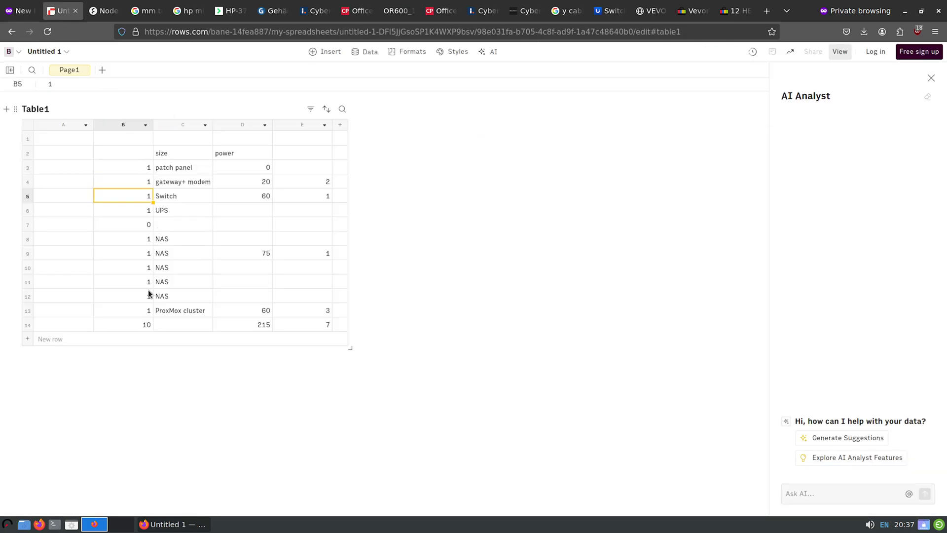
left_click(161, 338)
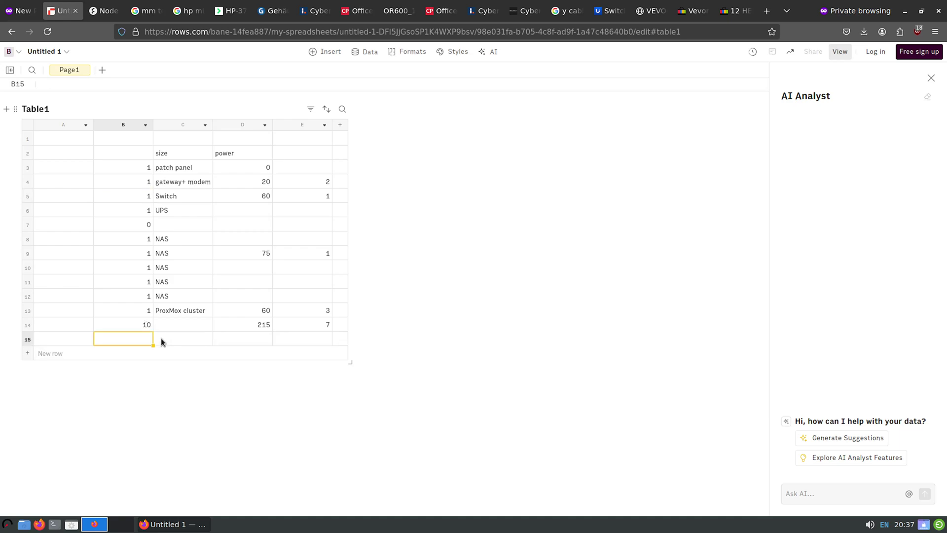
left_click(160, 338)
type("12u vevor")
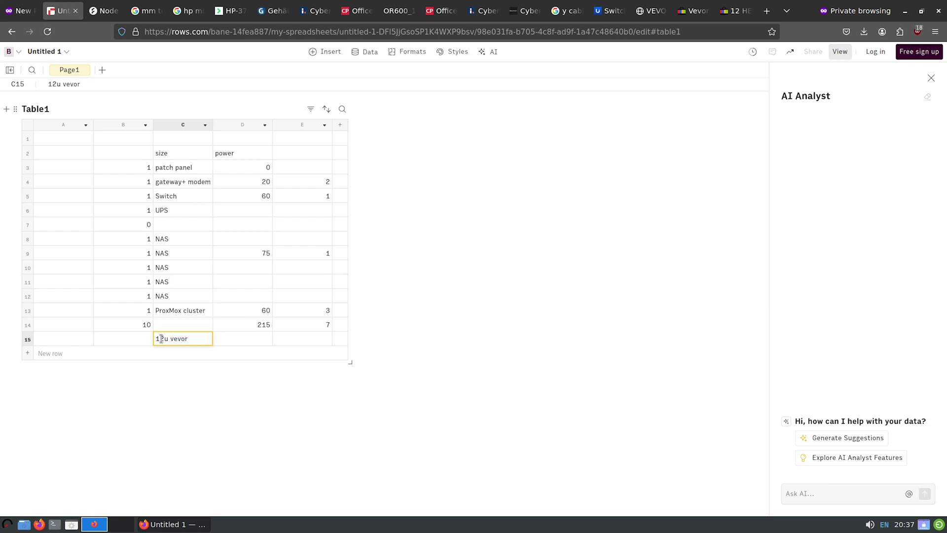
key("Return")
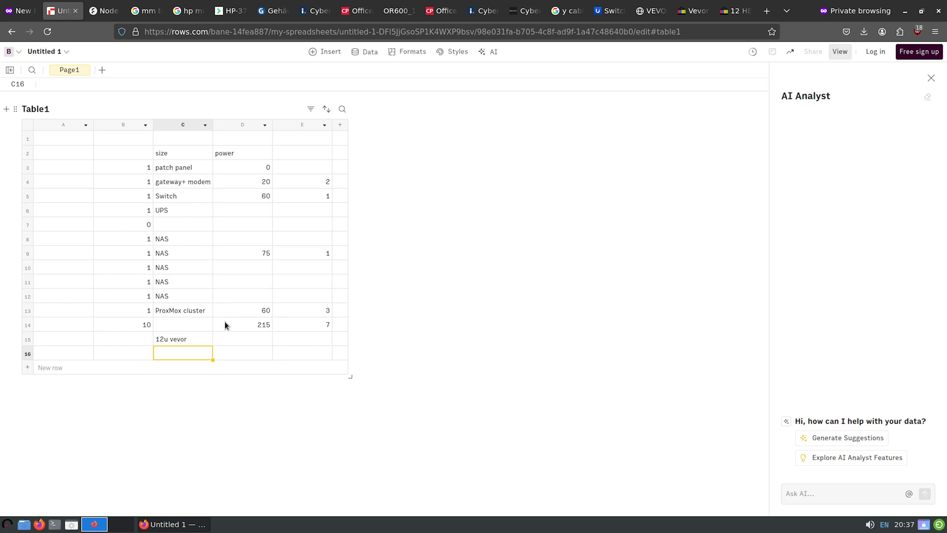
Check the power total's formula and enter 360 in A6, beside the UPS row
left_click(265, 325)
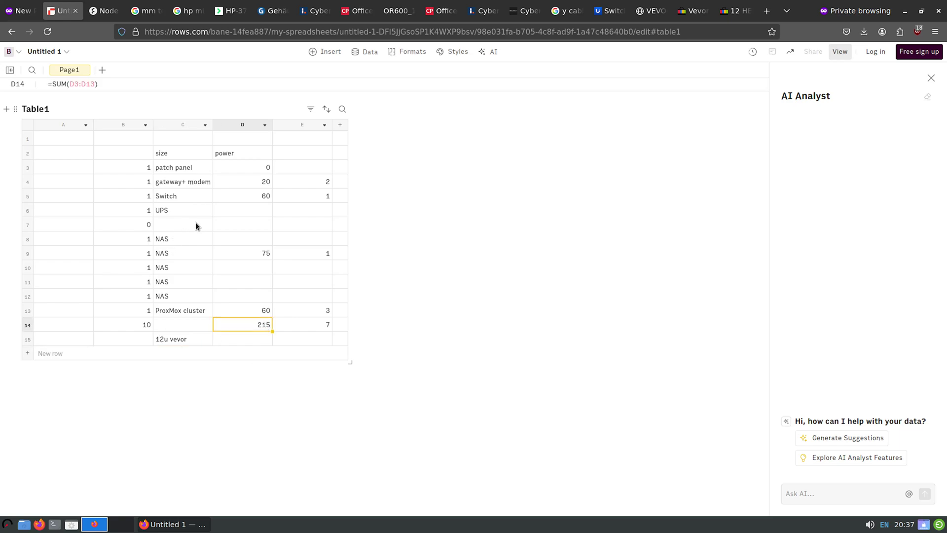
left_click(49, 210)
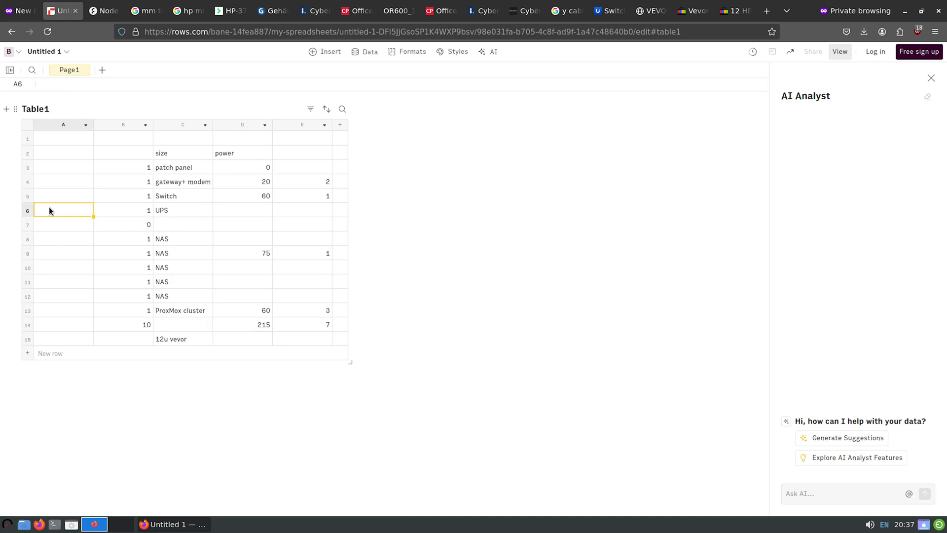
type("360")
Switch to idealo's CyberPower OR650ERM1UGR price comparison and open the 226,65 € BARAX offer
left_click(437, 15)
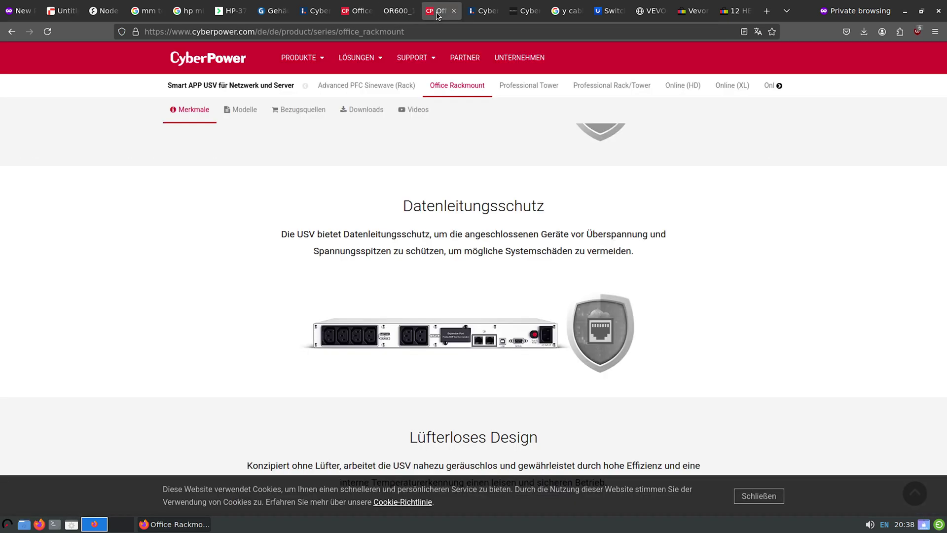
left_click(471, 16)
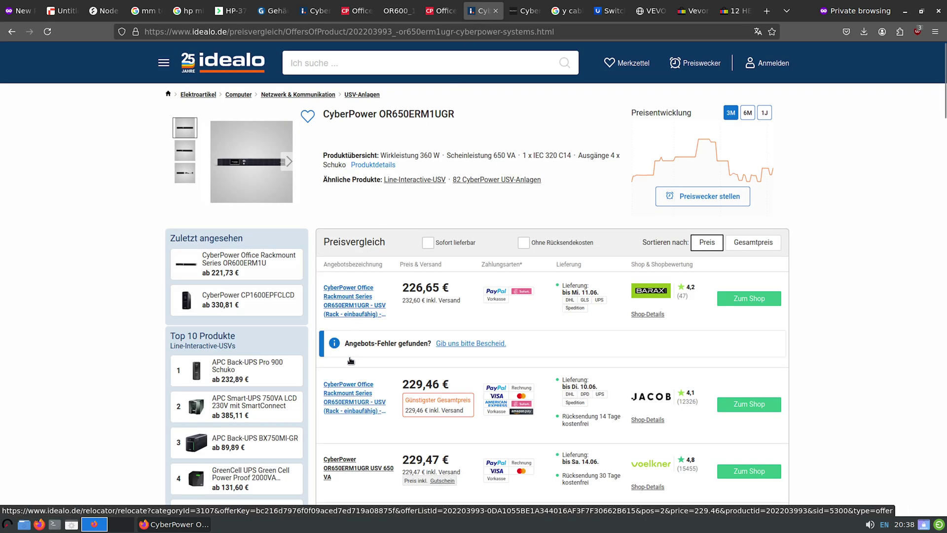
left_click(345, 304)
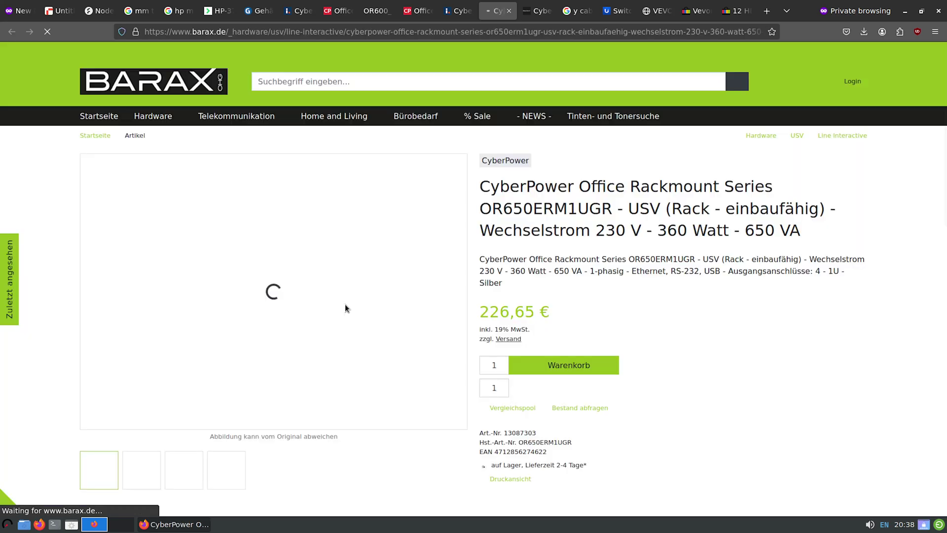
Search the web for the model number OR650ERM1UGR from the offer title and open CyberPower's German product page
double_click(541, 203)
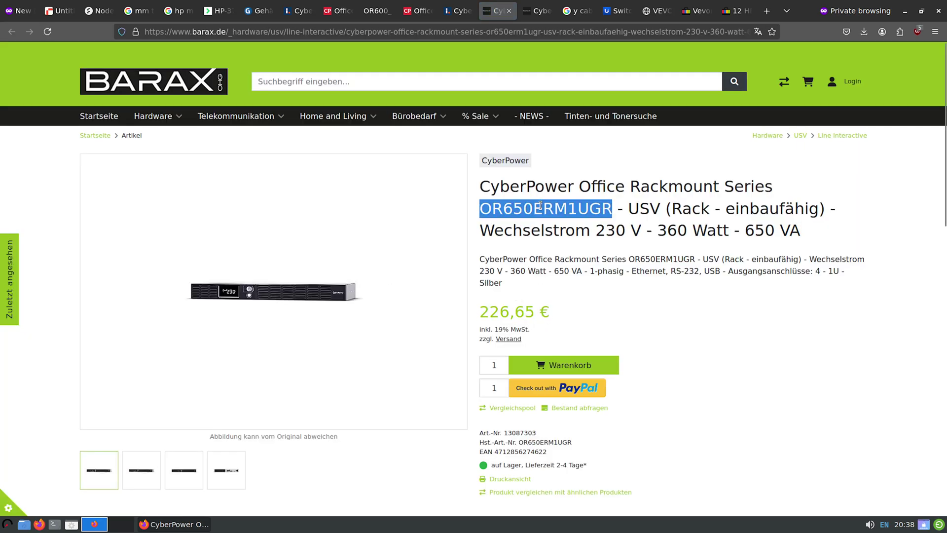
right_click(542, 204)
left_click(577, 278)
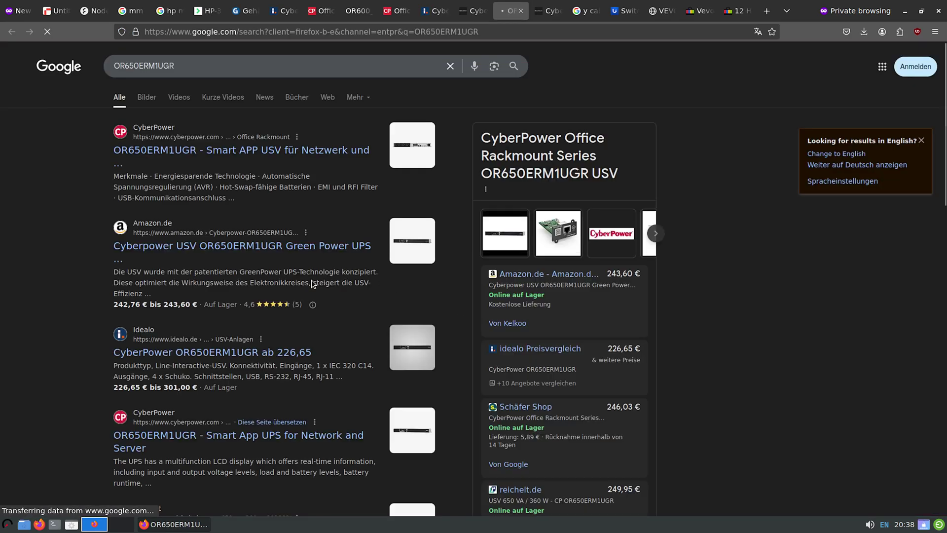
left_click(213, 153)
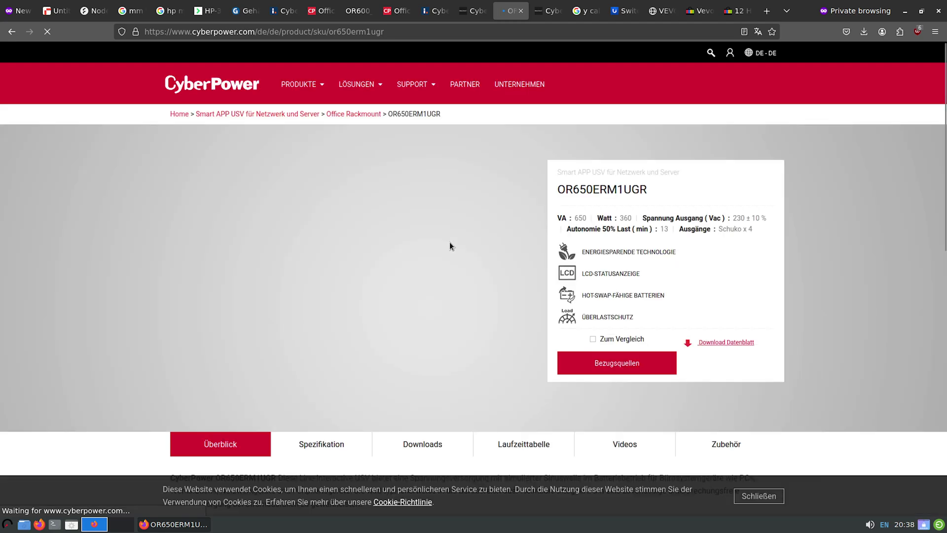
Open the OR650ERM1UGR specifications and examine the output power, power factor, outlets and battery runtime at half and full load
scroll(365, 380, "down", 3)
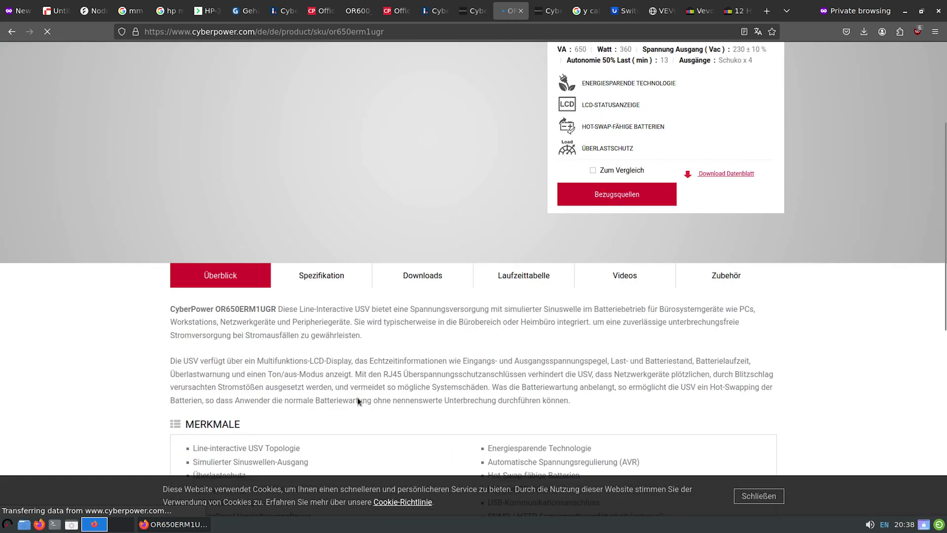
left_click(317, 277)
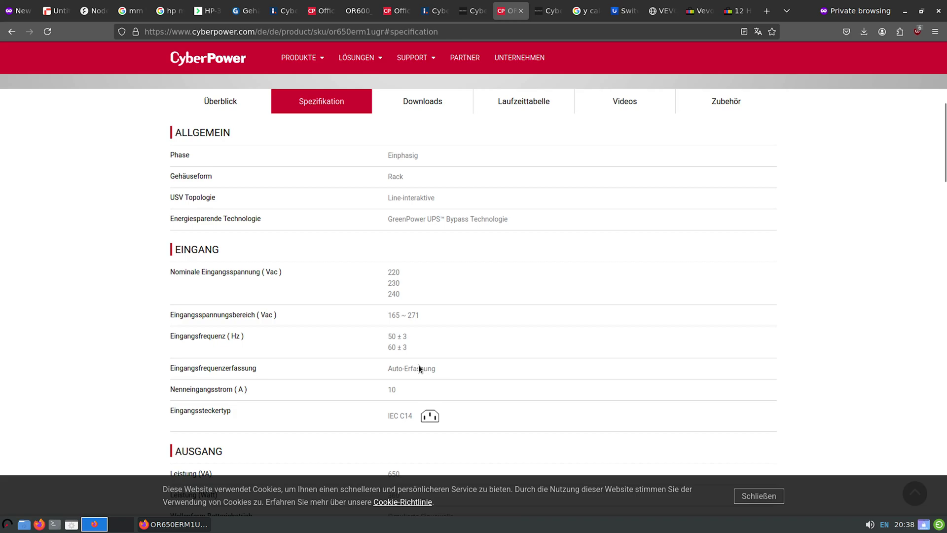
scroll(419, 368, "down", 5)
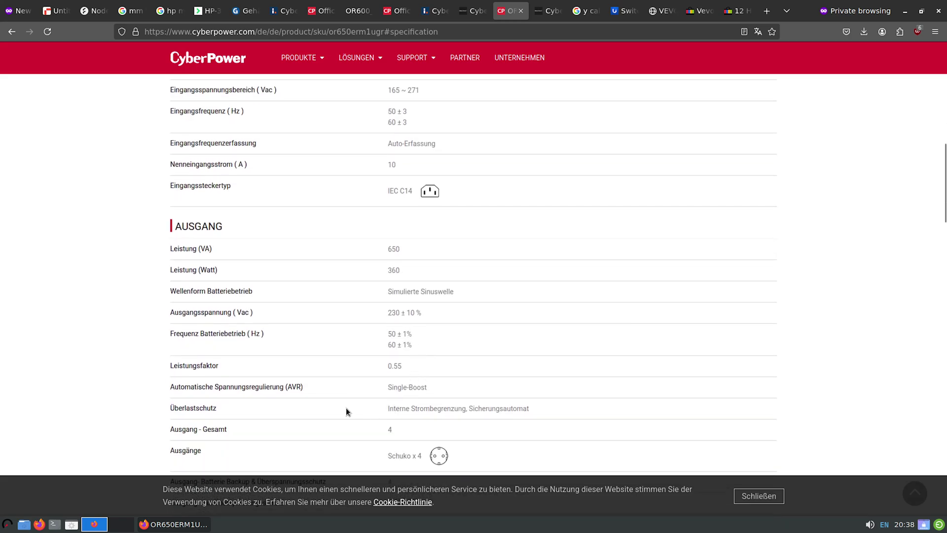
left_click_drag(182, 367, 403, 360)
scroll(403, 363, "down", 3)
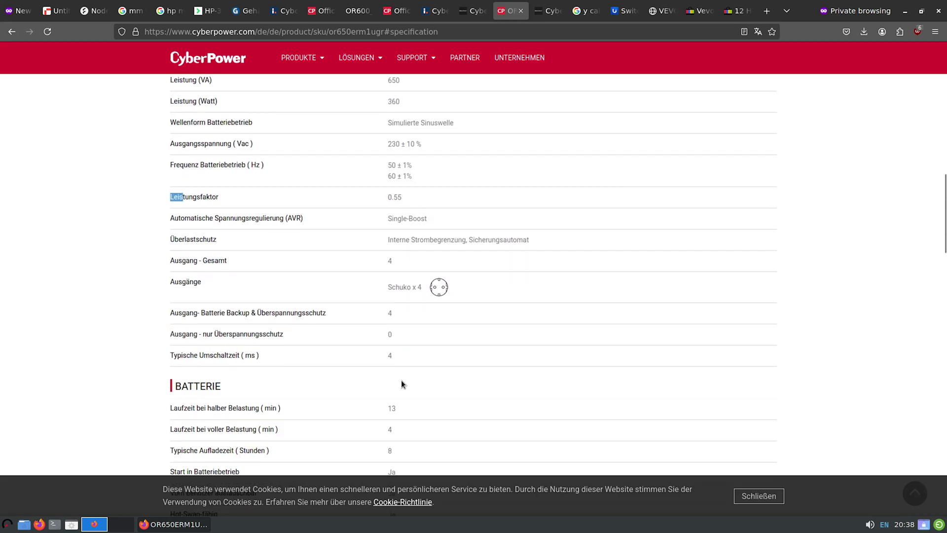
scroll(393, 387, "down", 2)
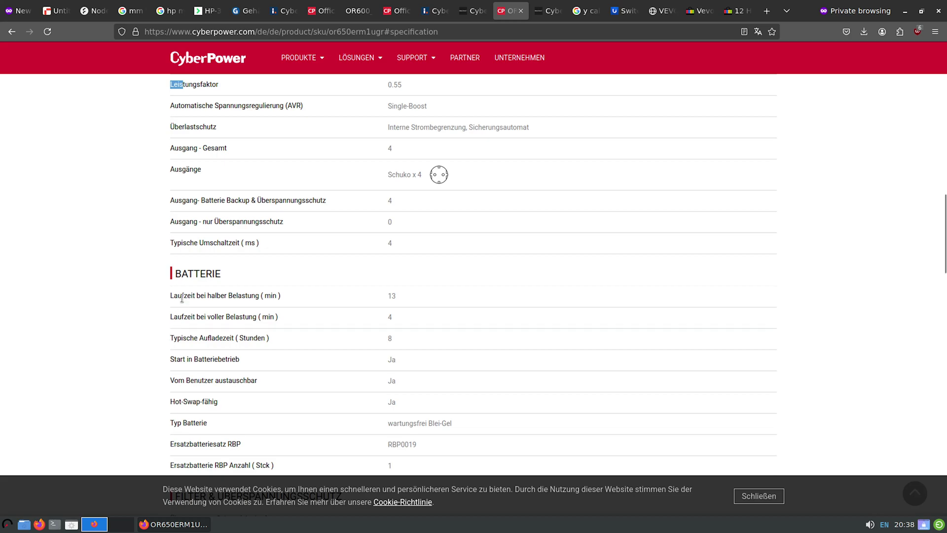
left_click_drag(167, 297, 402, 292)
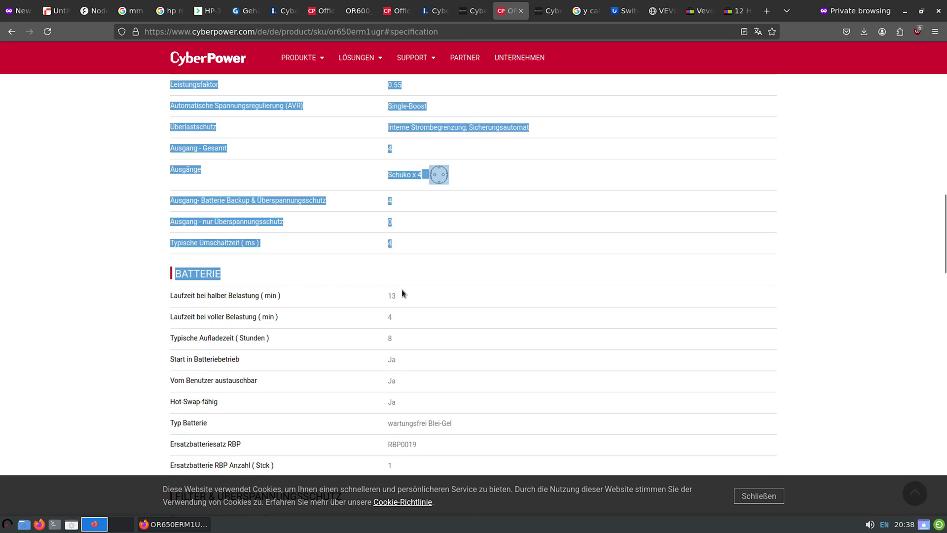
left_click(414, 295)
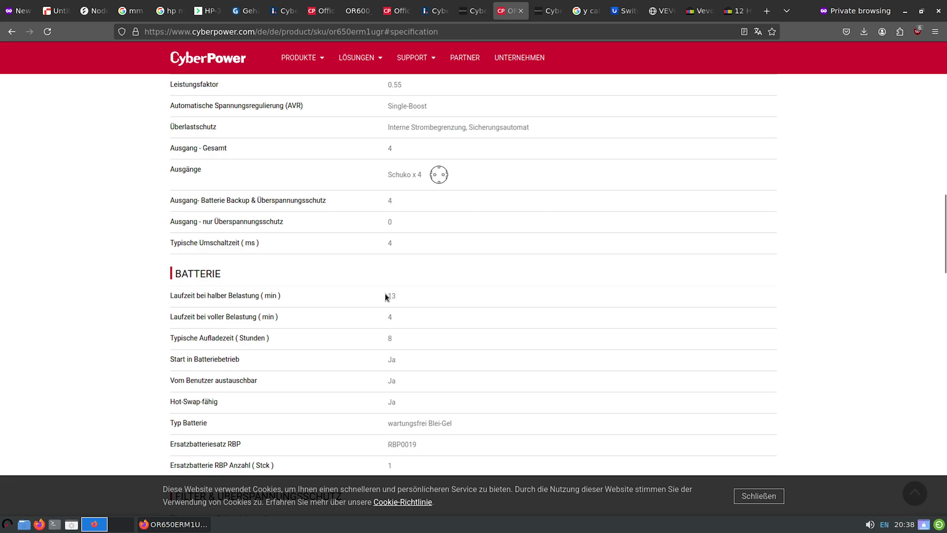
Return to the Rows spreadsheet, commit the entry beside UPS and select the NAS power value in D9
left_click(55, 11)
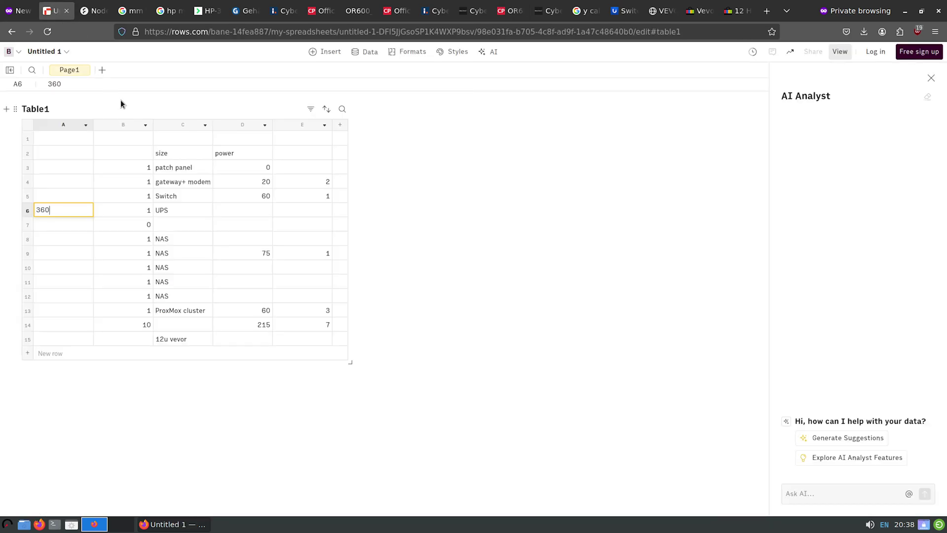
left_click(258, 312)
left_click(252, 257)
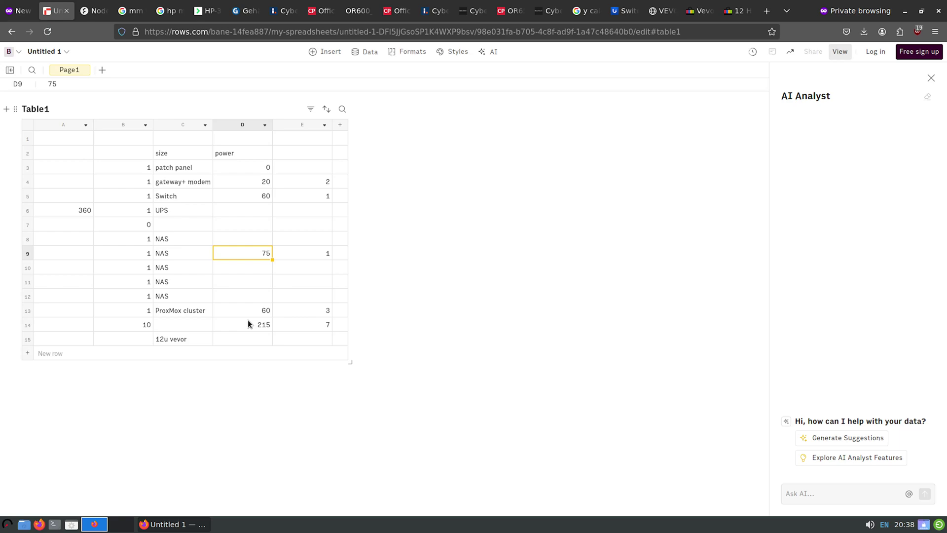
key("Down")
key("Up")
key("Up")
key("Up")
key("Up")
key("Up")
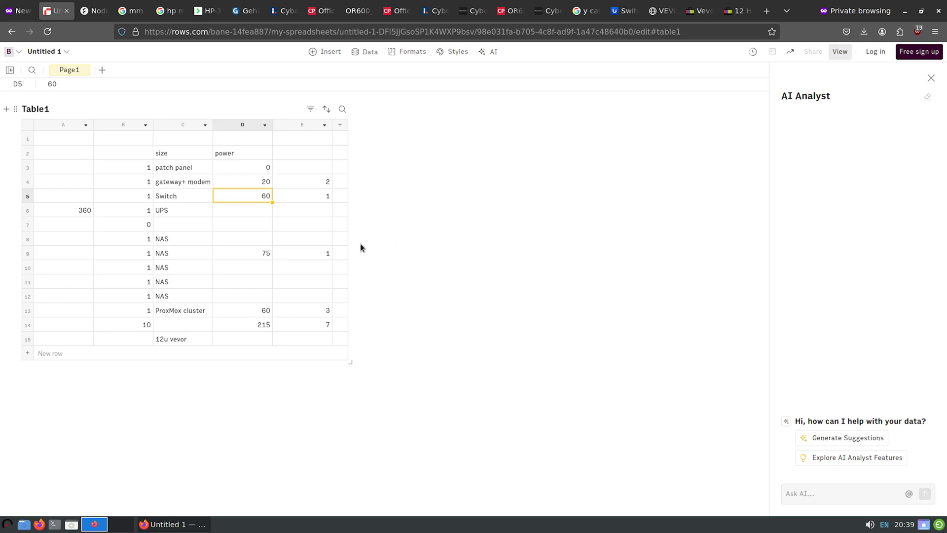
left_click(237, 211)
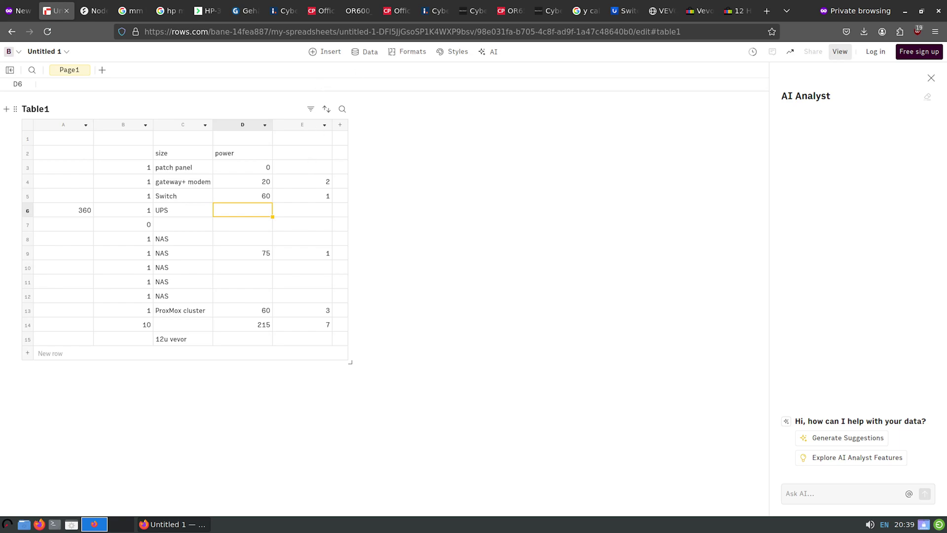
Copy the model number OR650ERM1UGR from CyberPower's product page into cell F6 of the UPS row in the Rows spreadsheet
left_click(511, 19)
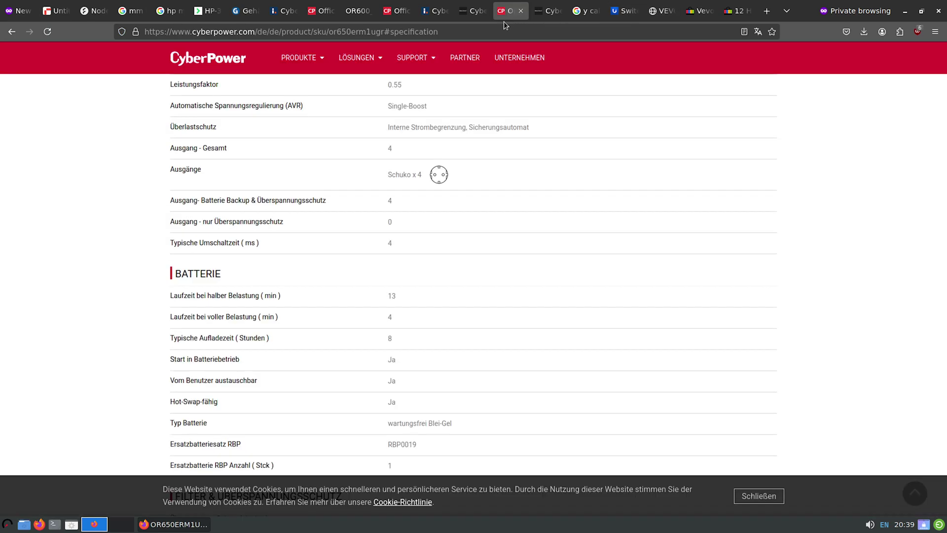
scroll(335, 158, "up", 10)
scroll(313, 162, "up", 2)
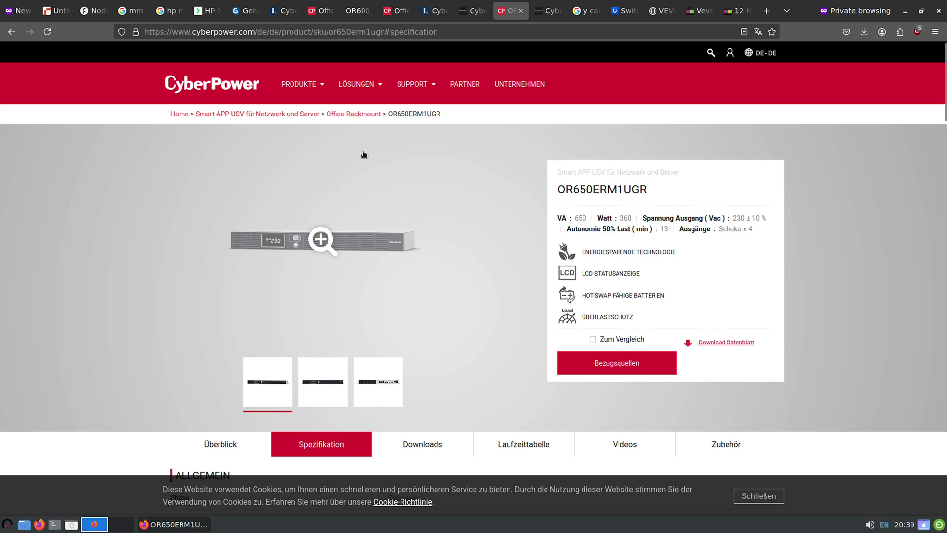
double_click(596, 187)
key("ctrl+c")
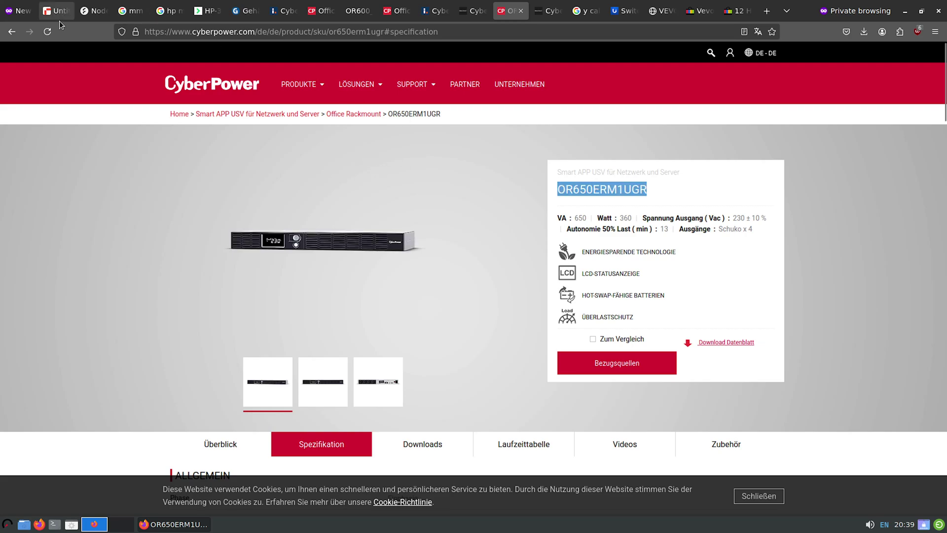
left_click(58, 12)
left_click(347, 213)
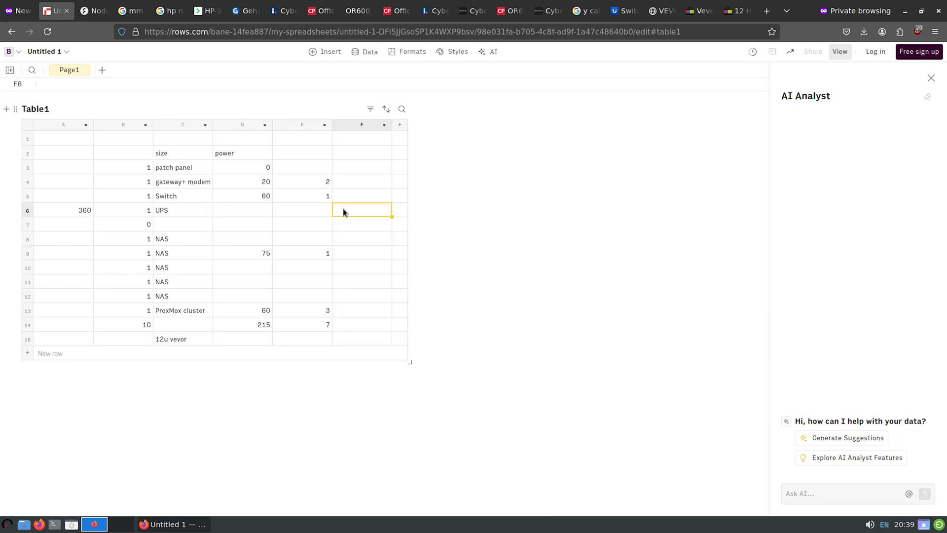
key("ctrl+v")
Enter the note "24 port switch Layer 3" in cell F5 of the Switch row
left_click(349, 195)
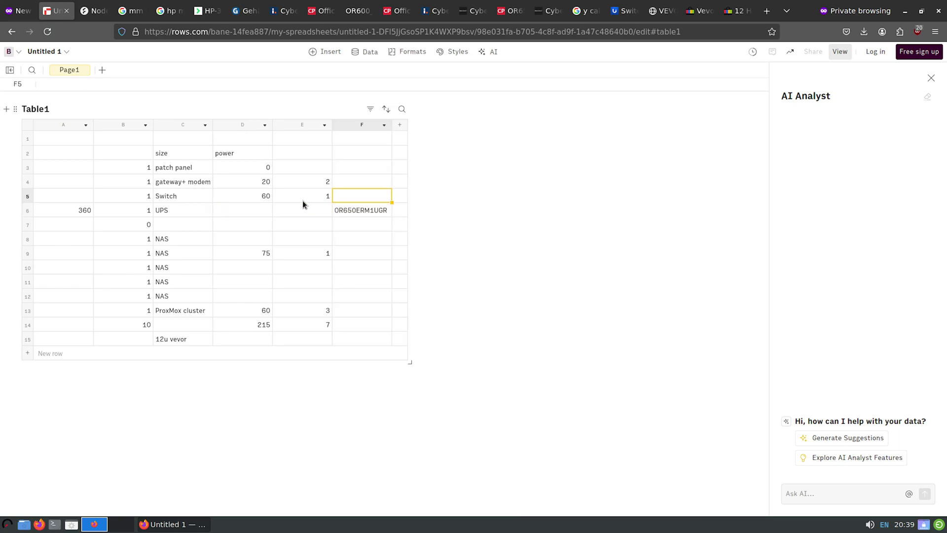
type("24 port switch Layer 3")
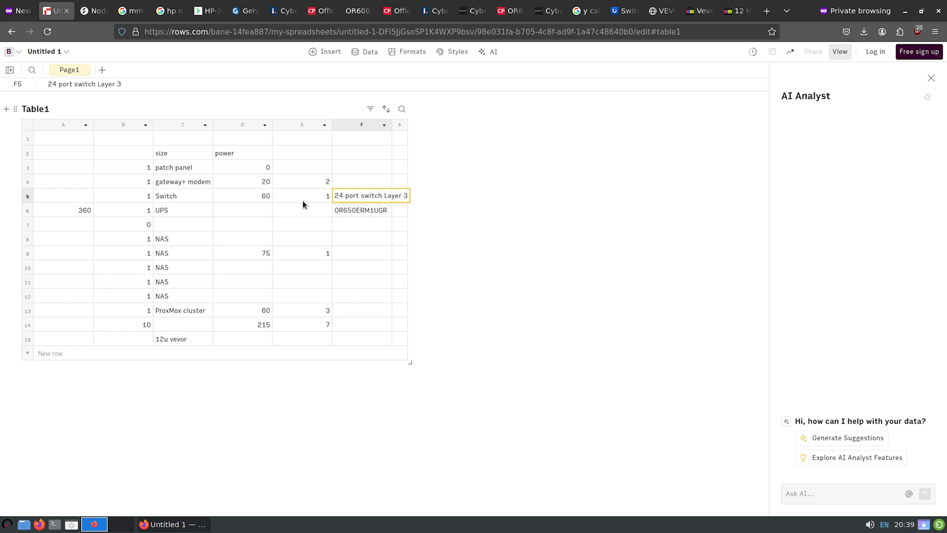
key("Return")
key("Up")
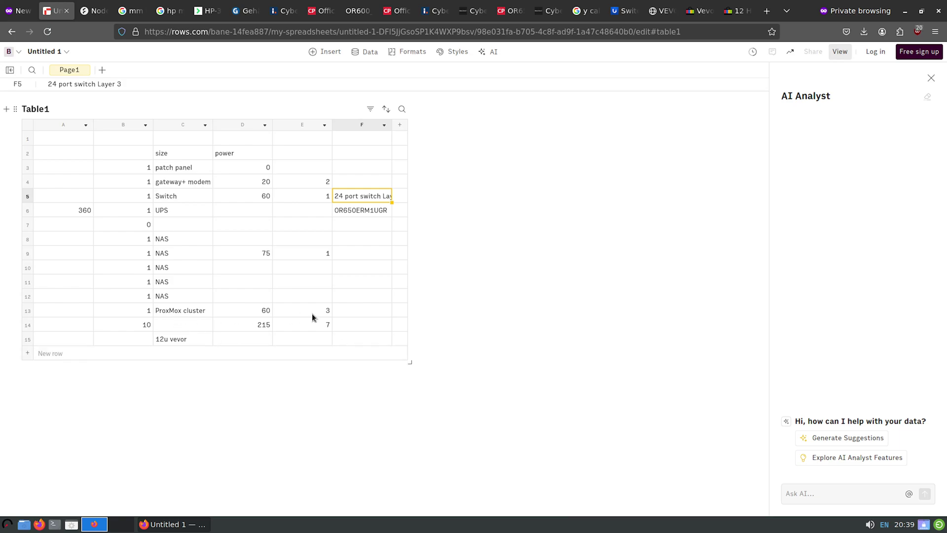
left_click(347, 310)
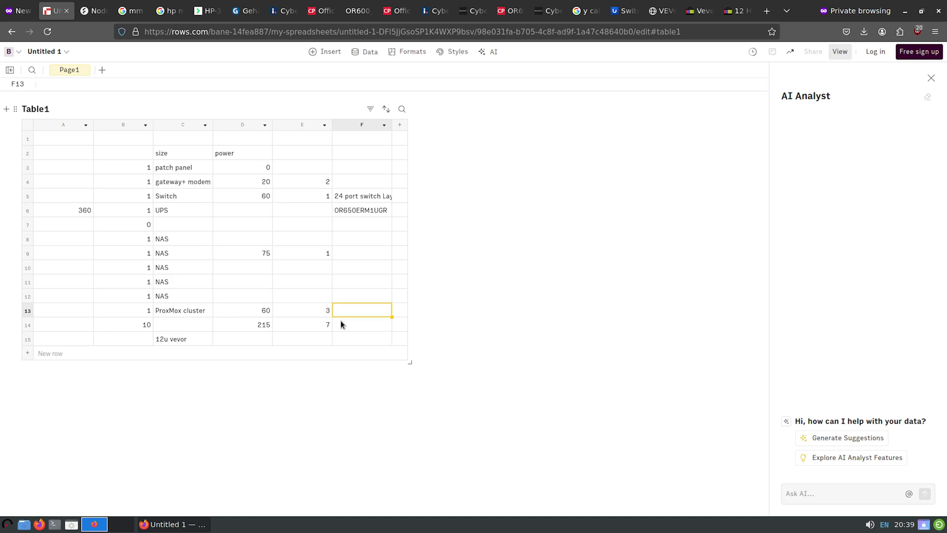
key("Left")
key("Left")
key("Left")
key("Left")
key("Left")
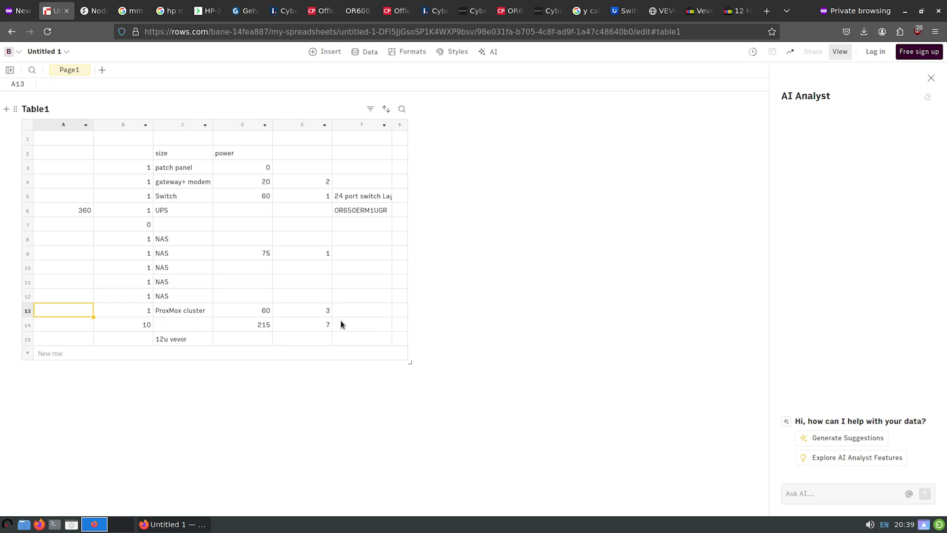
key("Up")
key("Up")
key("Up")
key("Up")
key("Up")
key("Up")
key("Right")
key("Right")
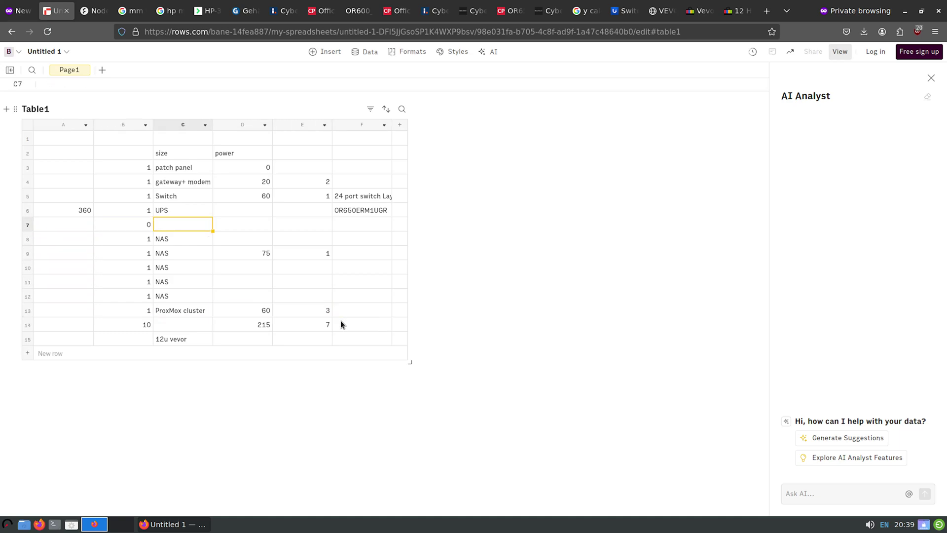
key("Left")
key("Down")
key("Down")
key("Down")
key("Up")
key("Up")
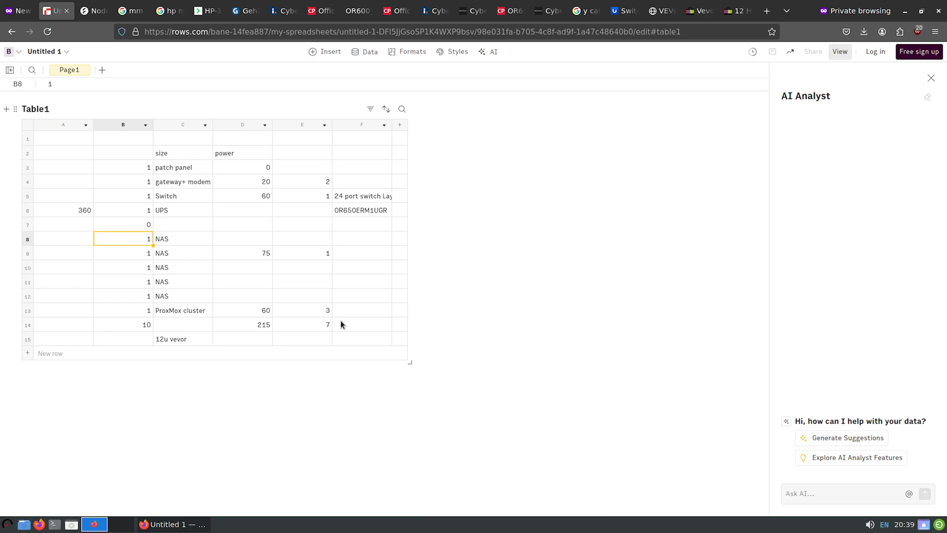
Set the rack size of the gateway+ modem row in B4 to 0
key("Up")
key("Up")
key("Up")
key("Up")
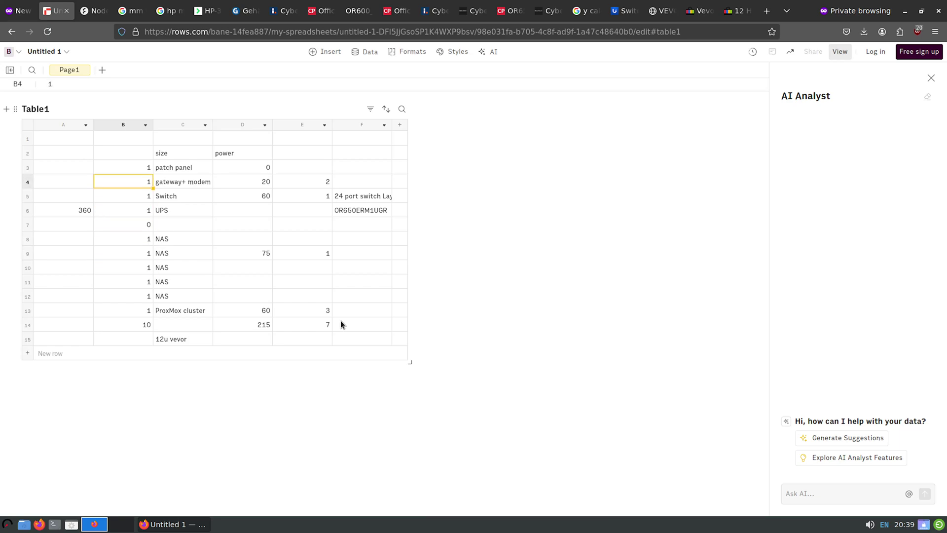
type("0")
key("Return")
key("Up")
key("Right")
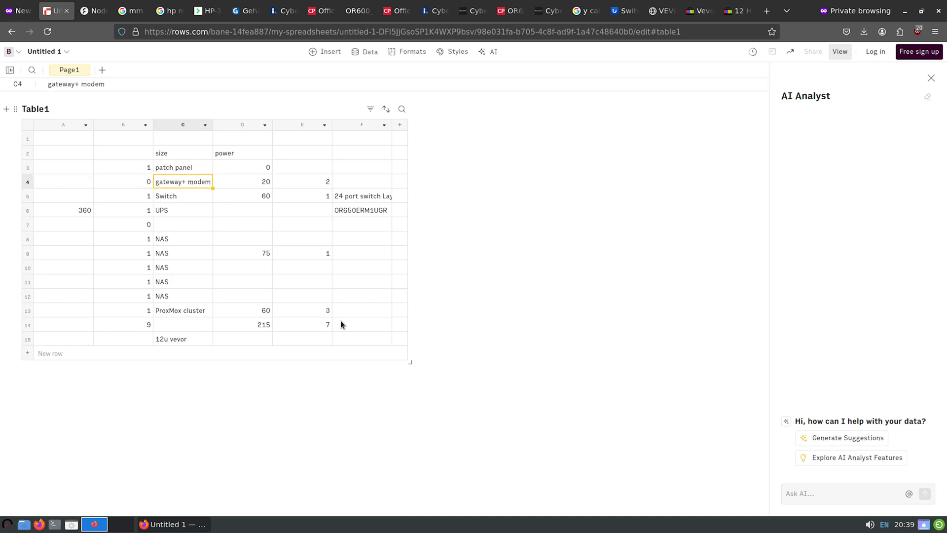
Review the rack sizes in column B from the patch panel down to the total and the 12u vevor entry
key("Up")
key("Left")
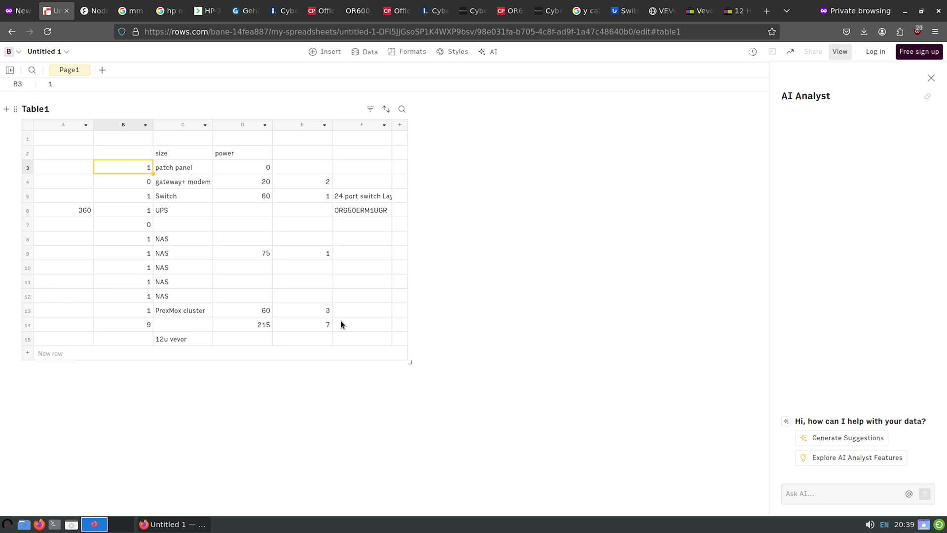
key("Down")
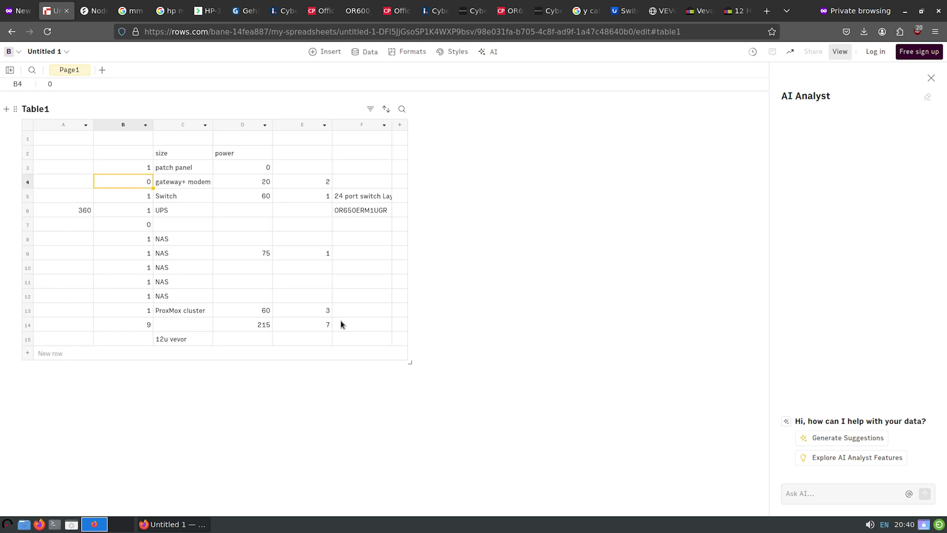
key("Down")
key("Down")
key("Down")
key("Down")
key("Down")
key("Down")
key("Down")
key("Down")
key("Down")
key("Down")
key("Down")
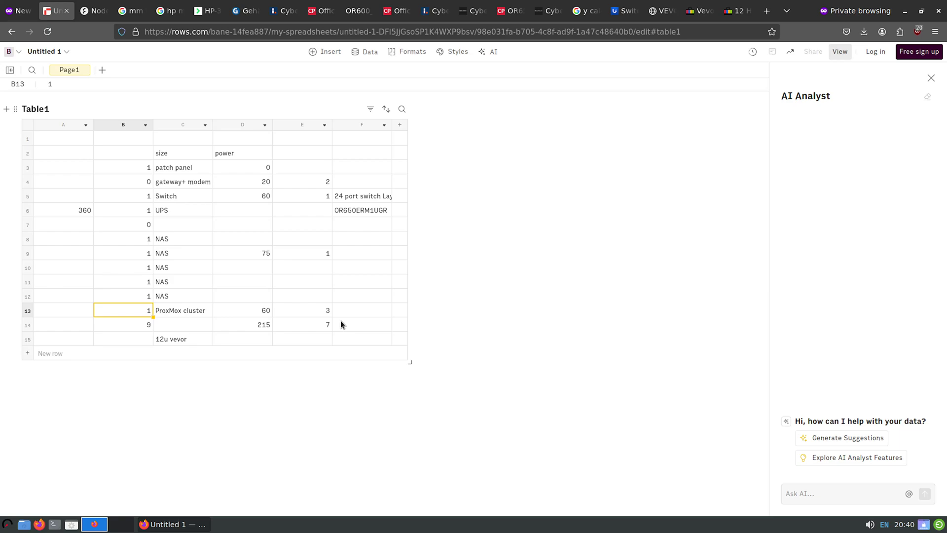
key("Right")
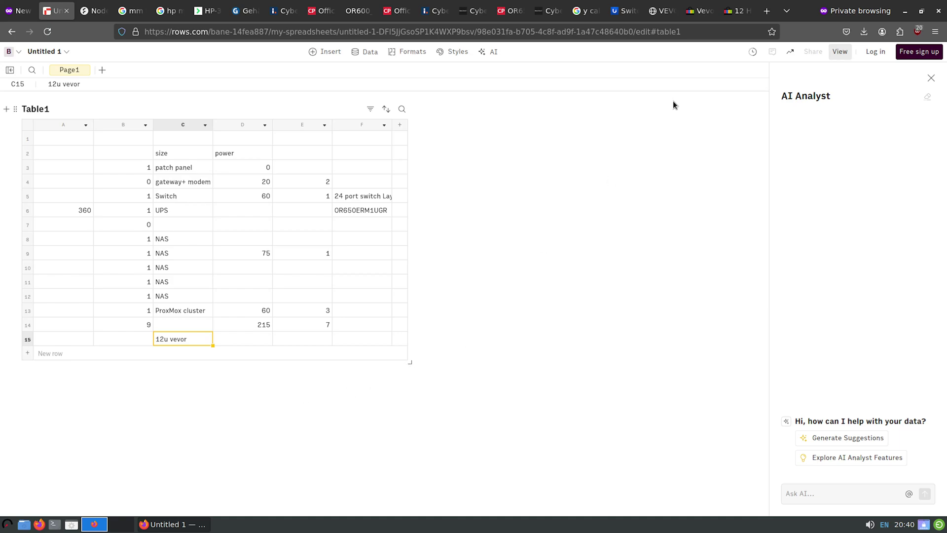
Switch to the VEVOR 12U network cabinet page and view its server-loaded and 15.5-inch adjustable depth product images
left_click(654, 20)
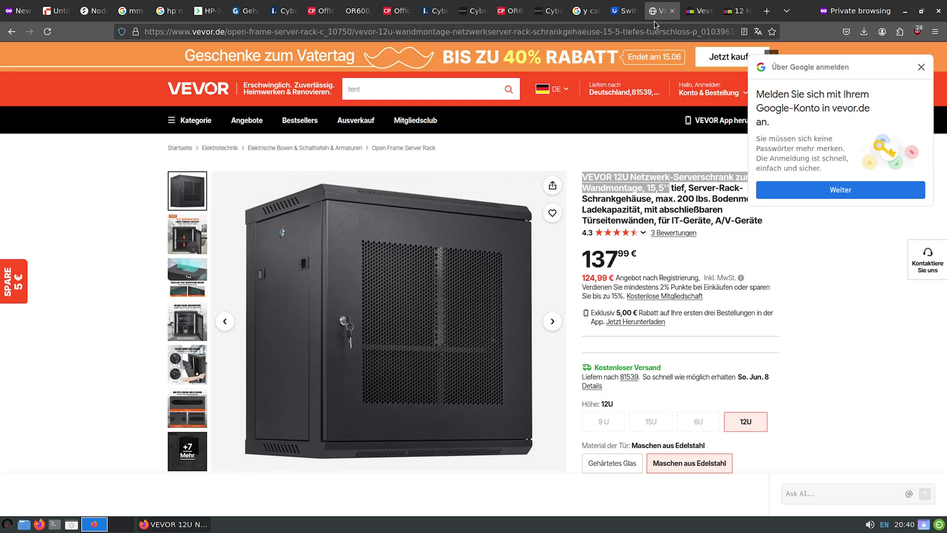
left_click(376, 35)
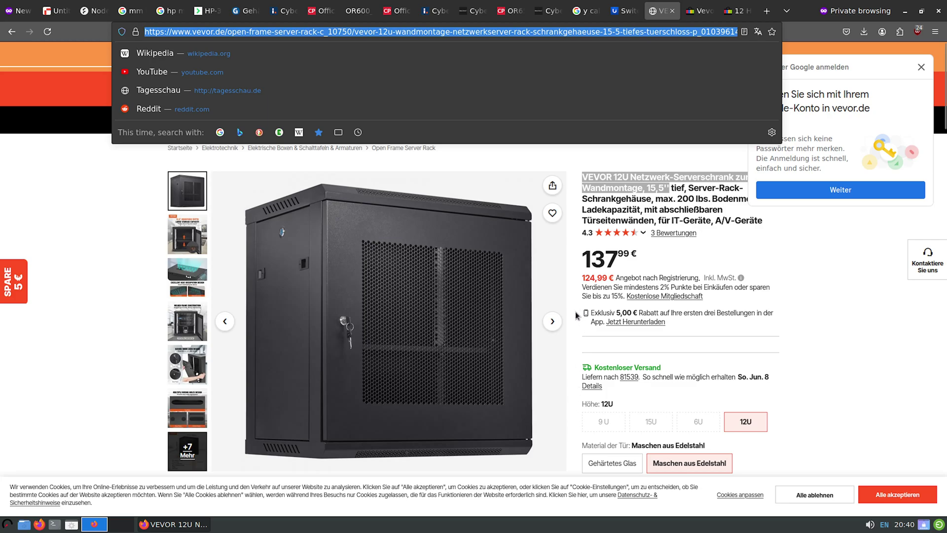
left_click(202, 329)
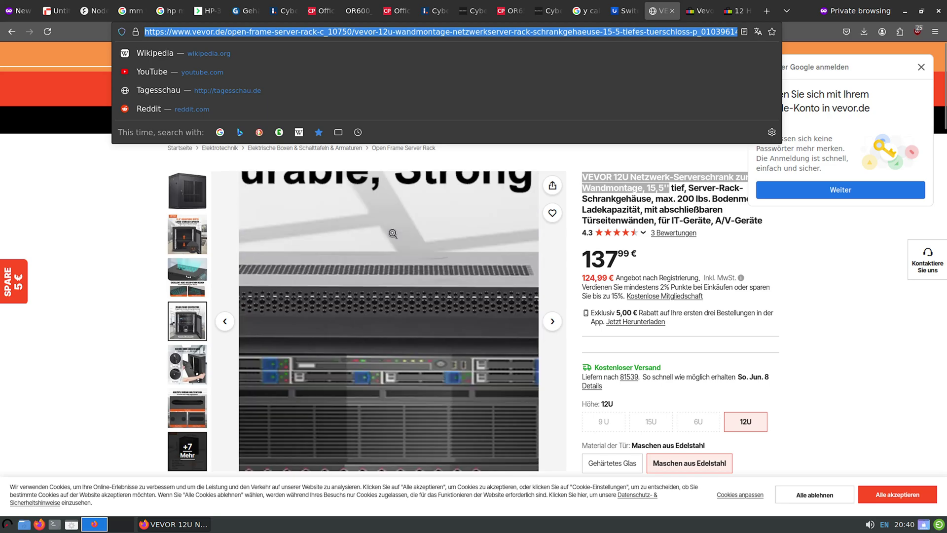
left_click(199, 250)
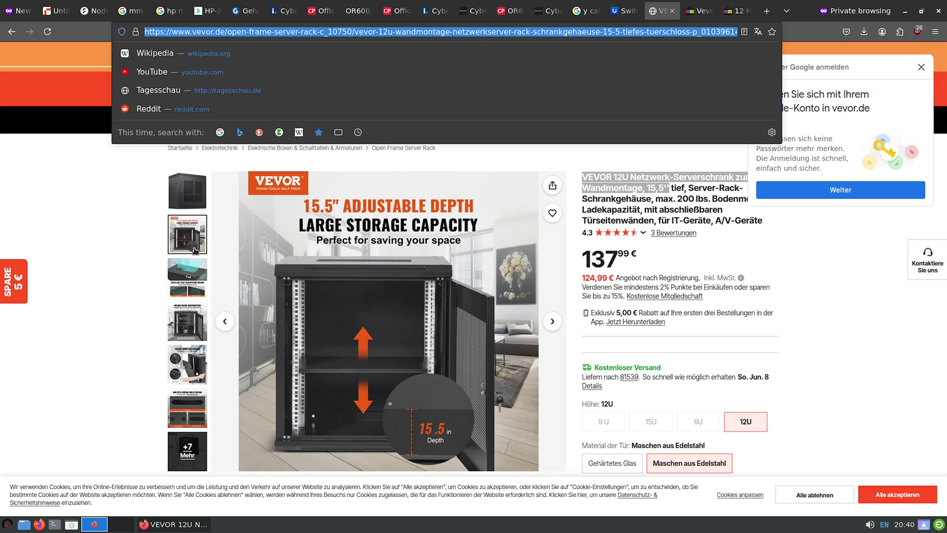
Return to the Rows spreadsheet and select the rack sizes and equipment names in B3:C13
left_click(60, 17)
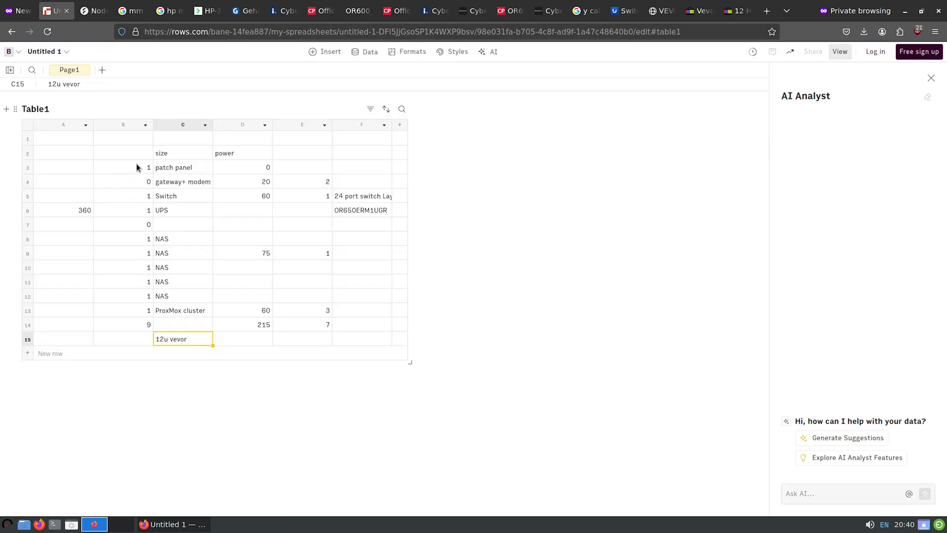
left_click(178, 312)
left_click_drag(136, 170, 200, 309)
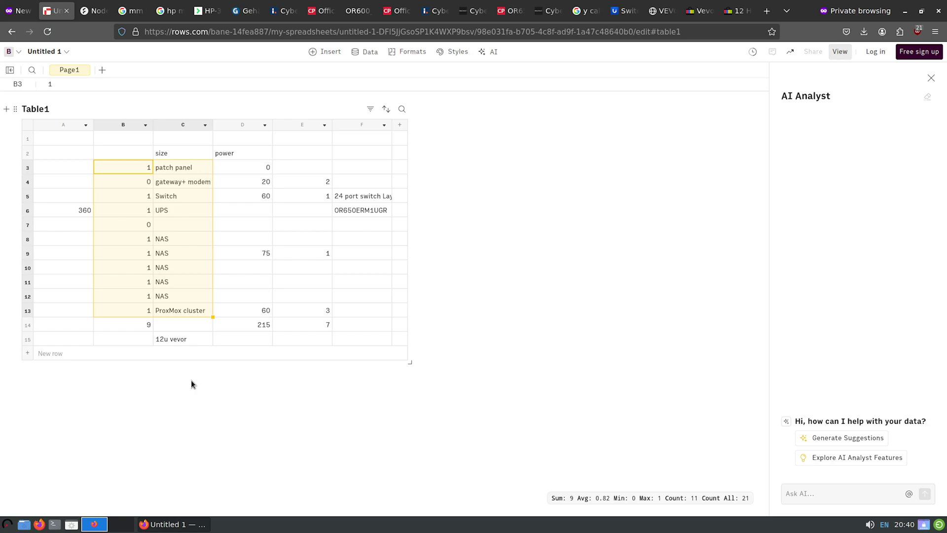